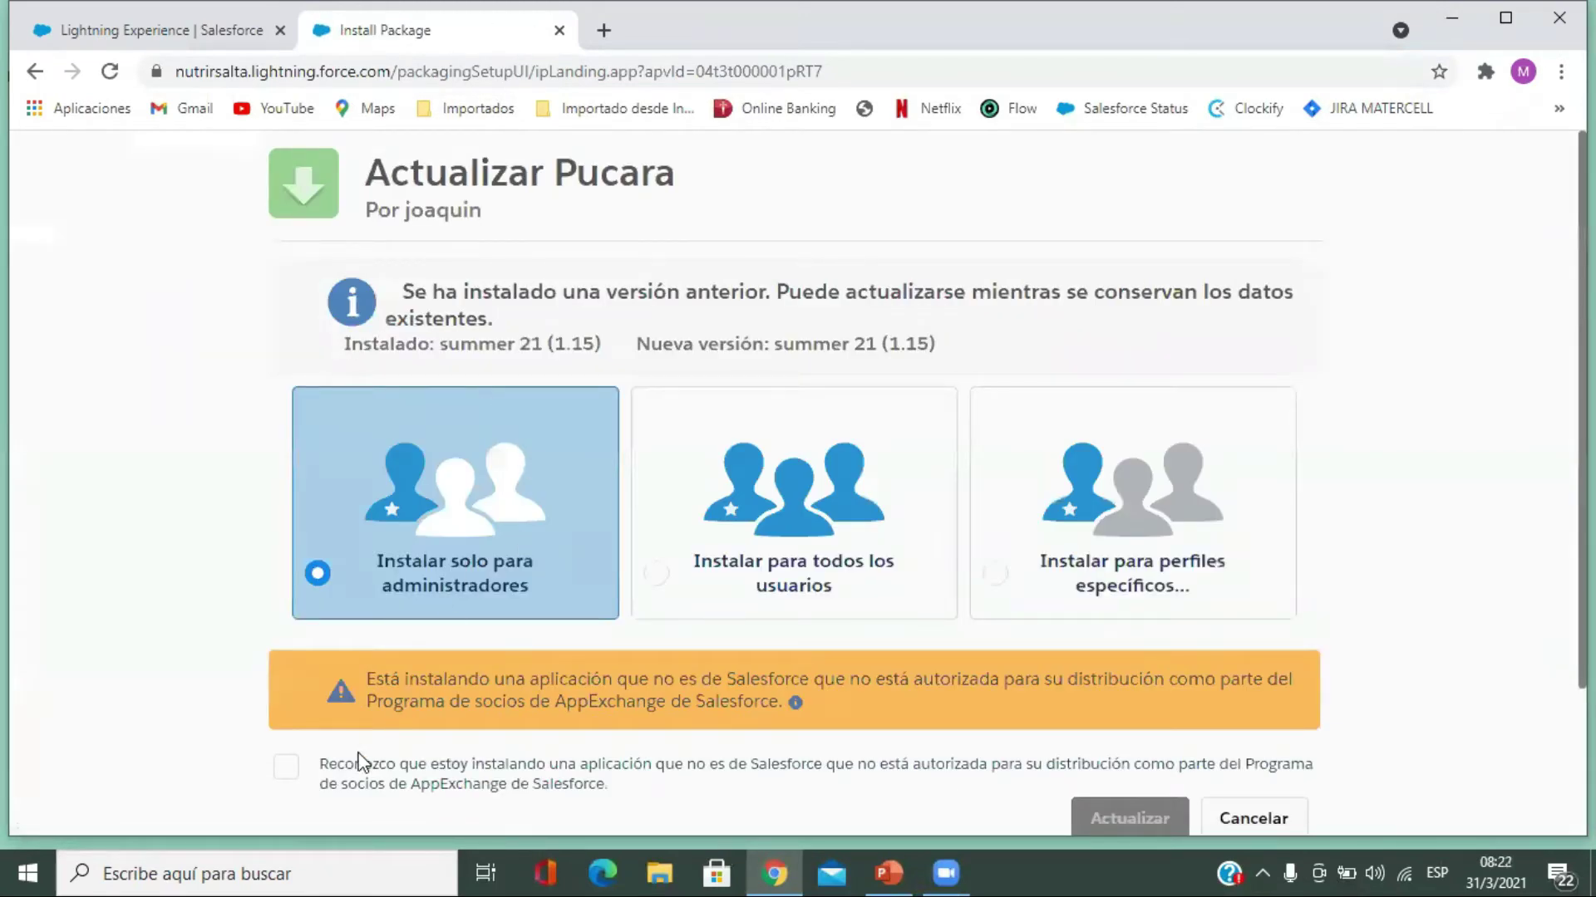
Step: Acknowledge that the Pucara upgrade installs an application that is not from Salesforce
{"action": "left_click", "coordinate": [285, 766]}
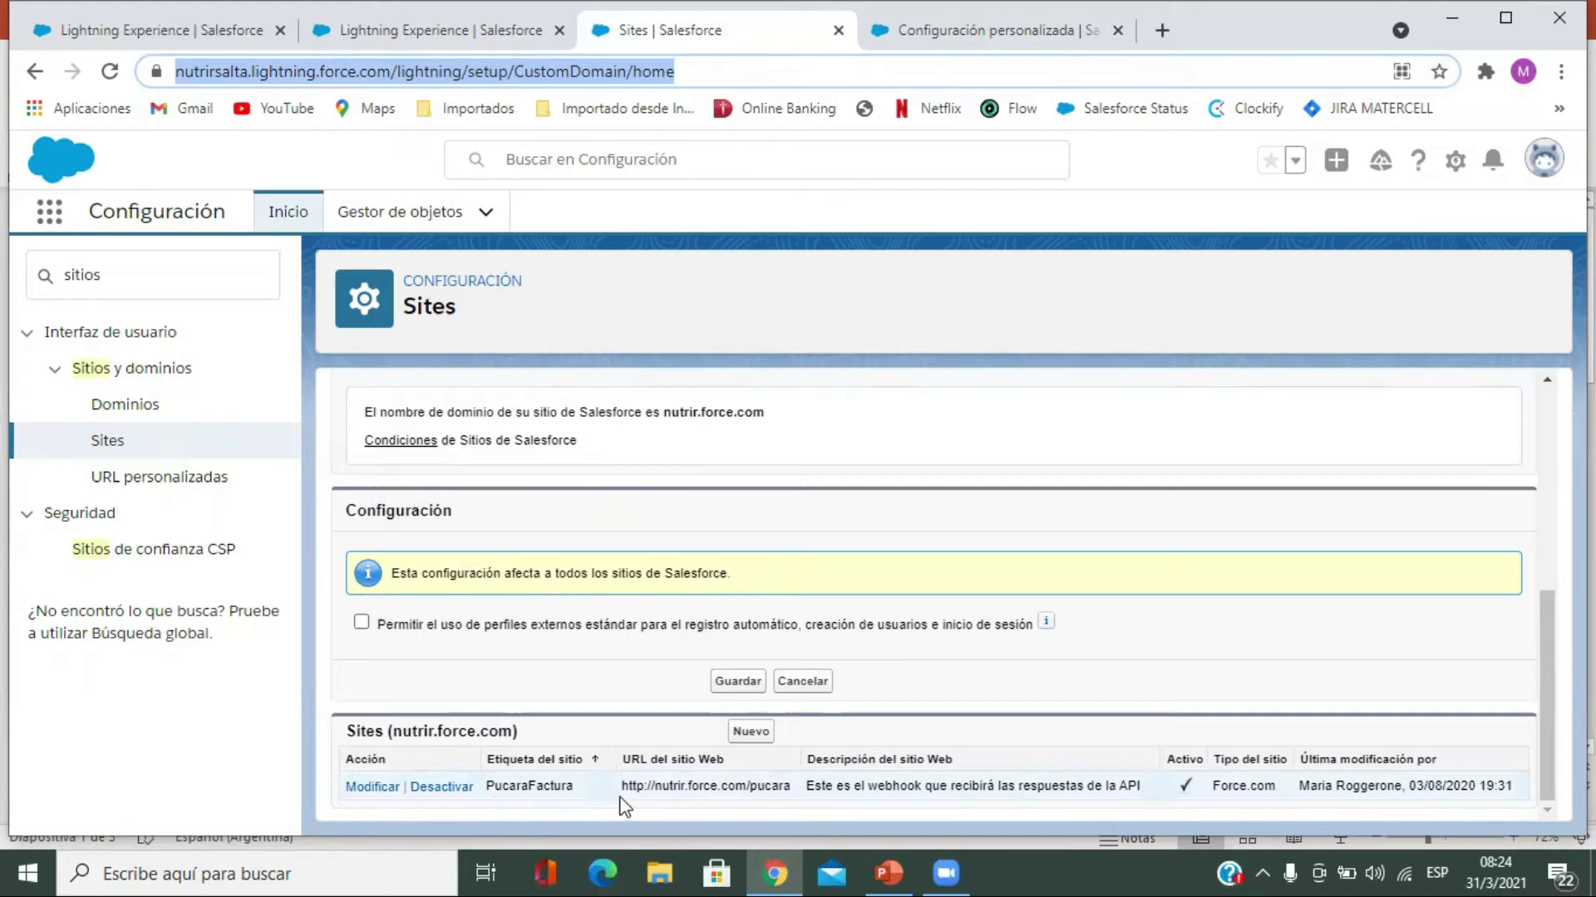
Step: Switch from the Sites setup page to the already open Configuración personalizada page
{"action": "left_click", "coordinate": [939, 30]}
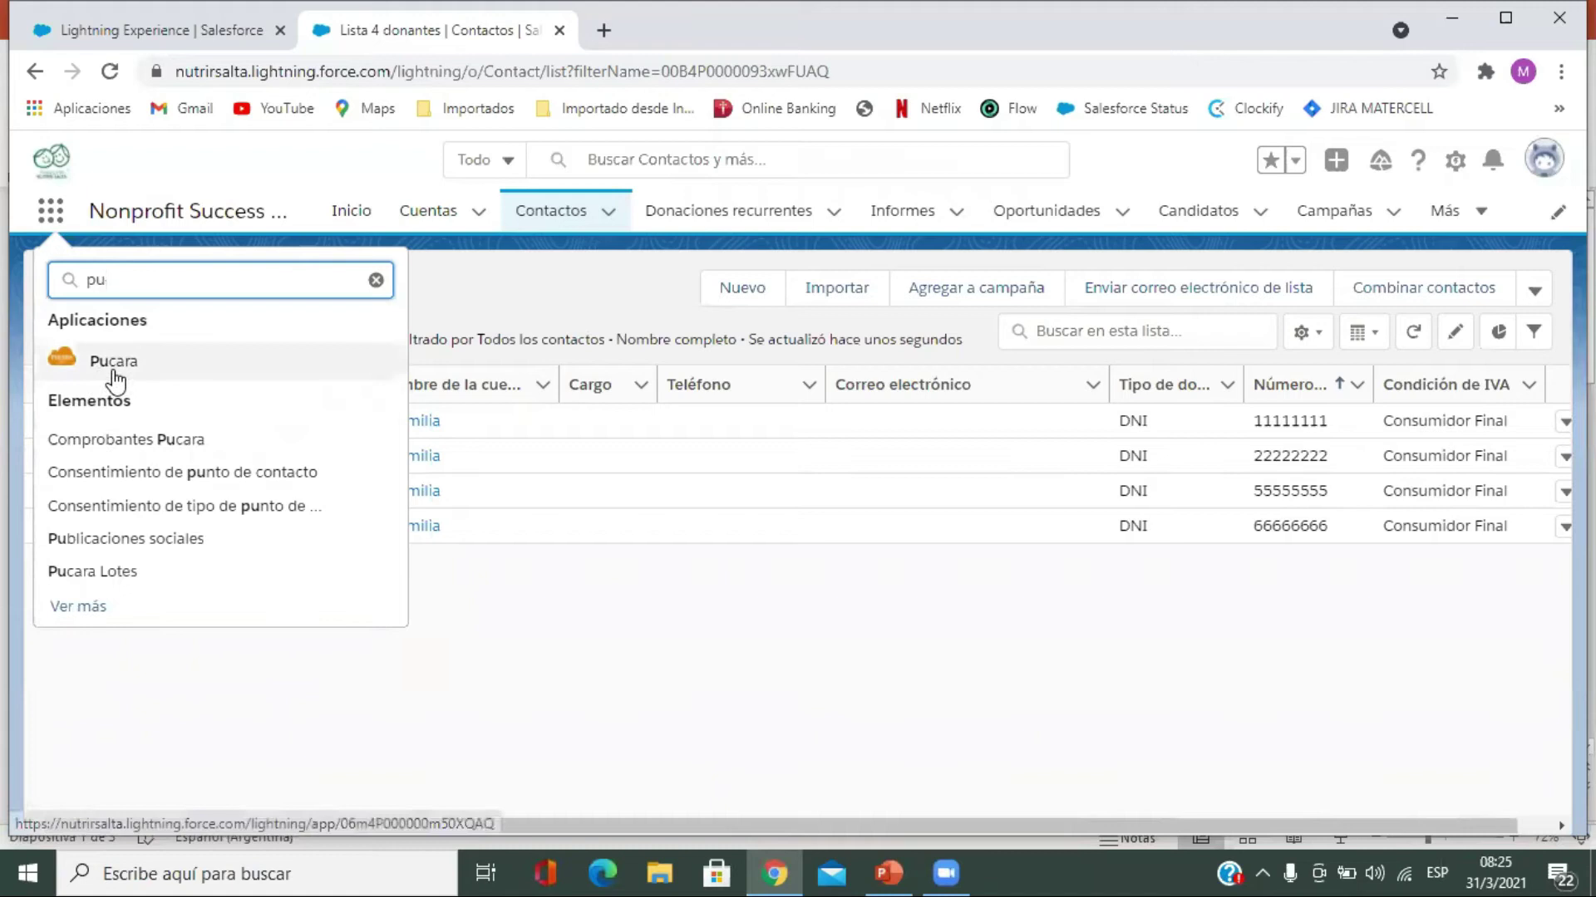
Step: Open the Pucara app and bring up its Mapeo de Campos page
{"action": "left_click", "coordinate": [118, 359]}
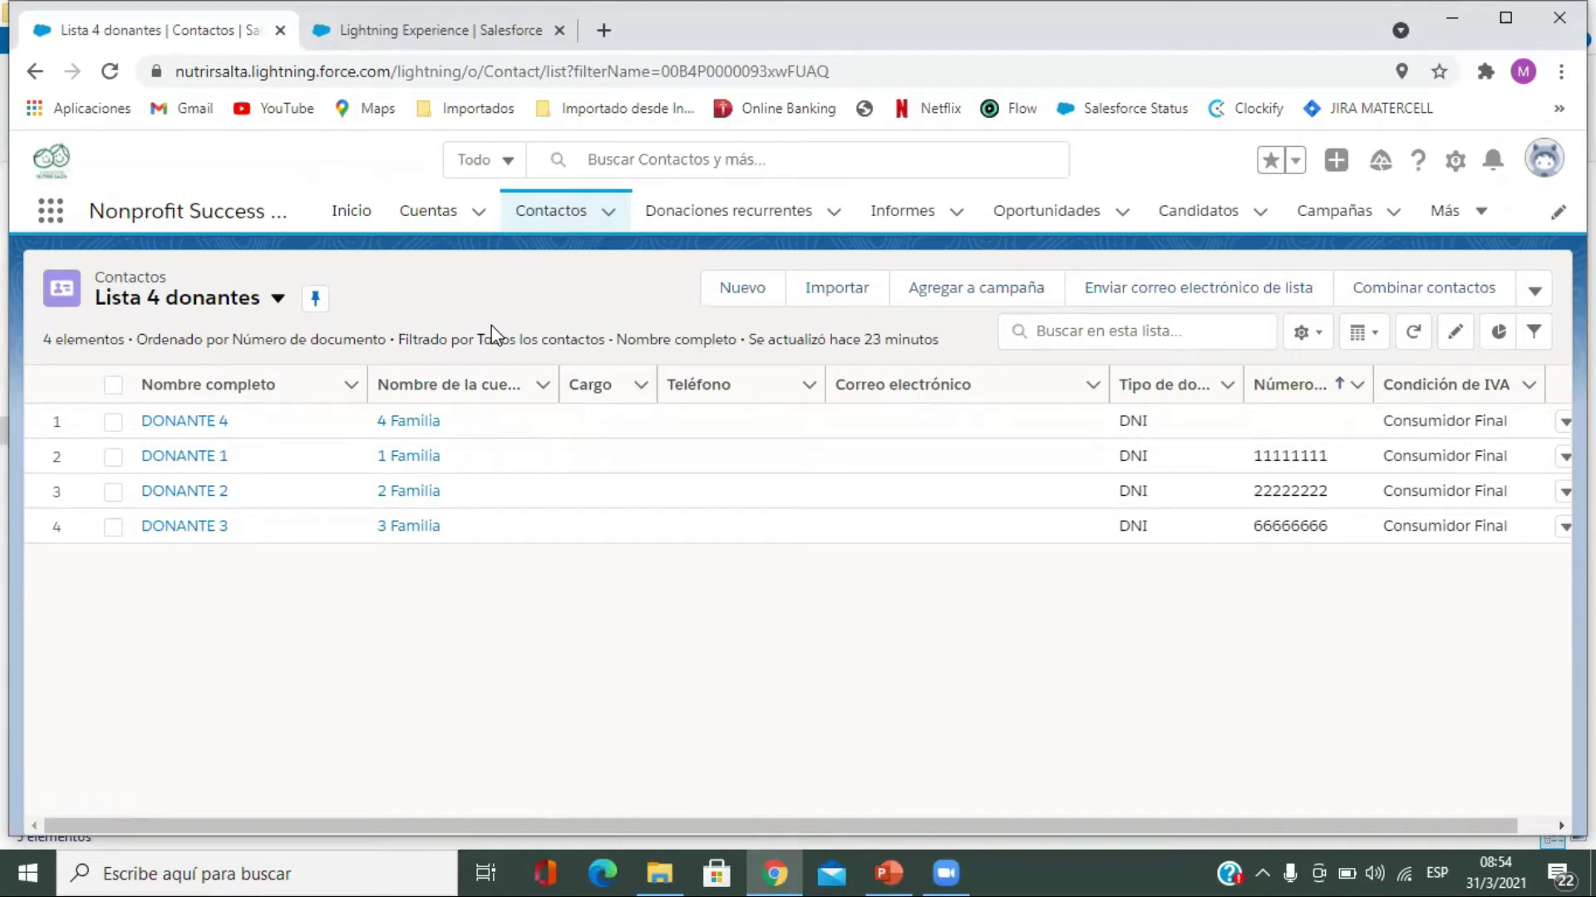
{"action": "key", "text": "ctrl+Tab"}
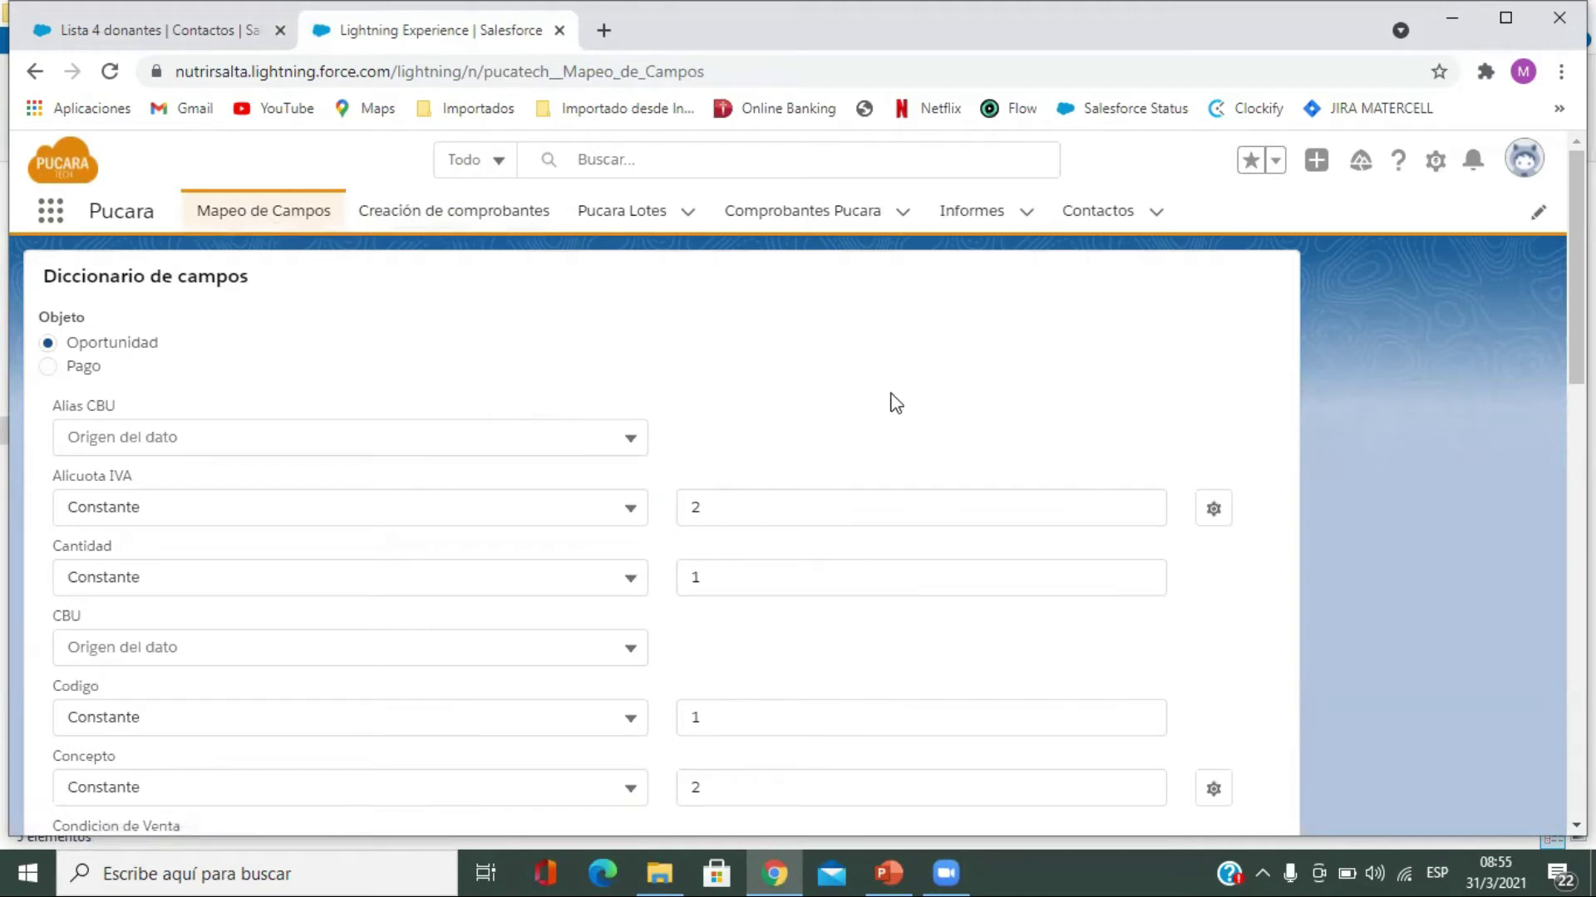
Step: Examine the data source options for Condicion Iva and Descripcion Detalle in the Oportunidad field dictionary
{"action": "scroll", "coordinate": [835, 398], "scroll_direction": "down", "scroll_amount": 1}
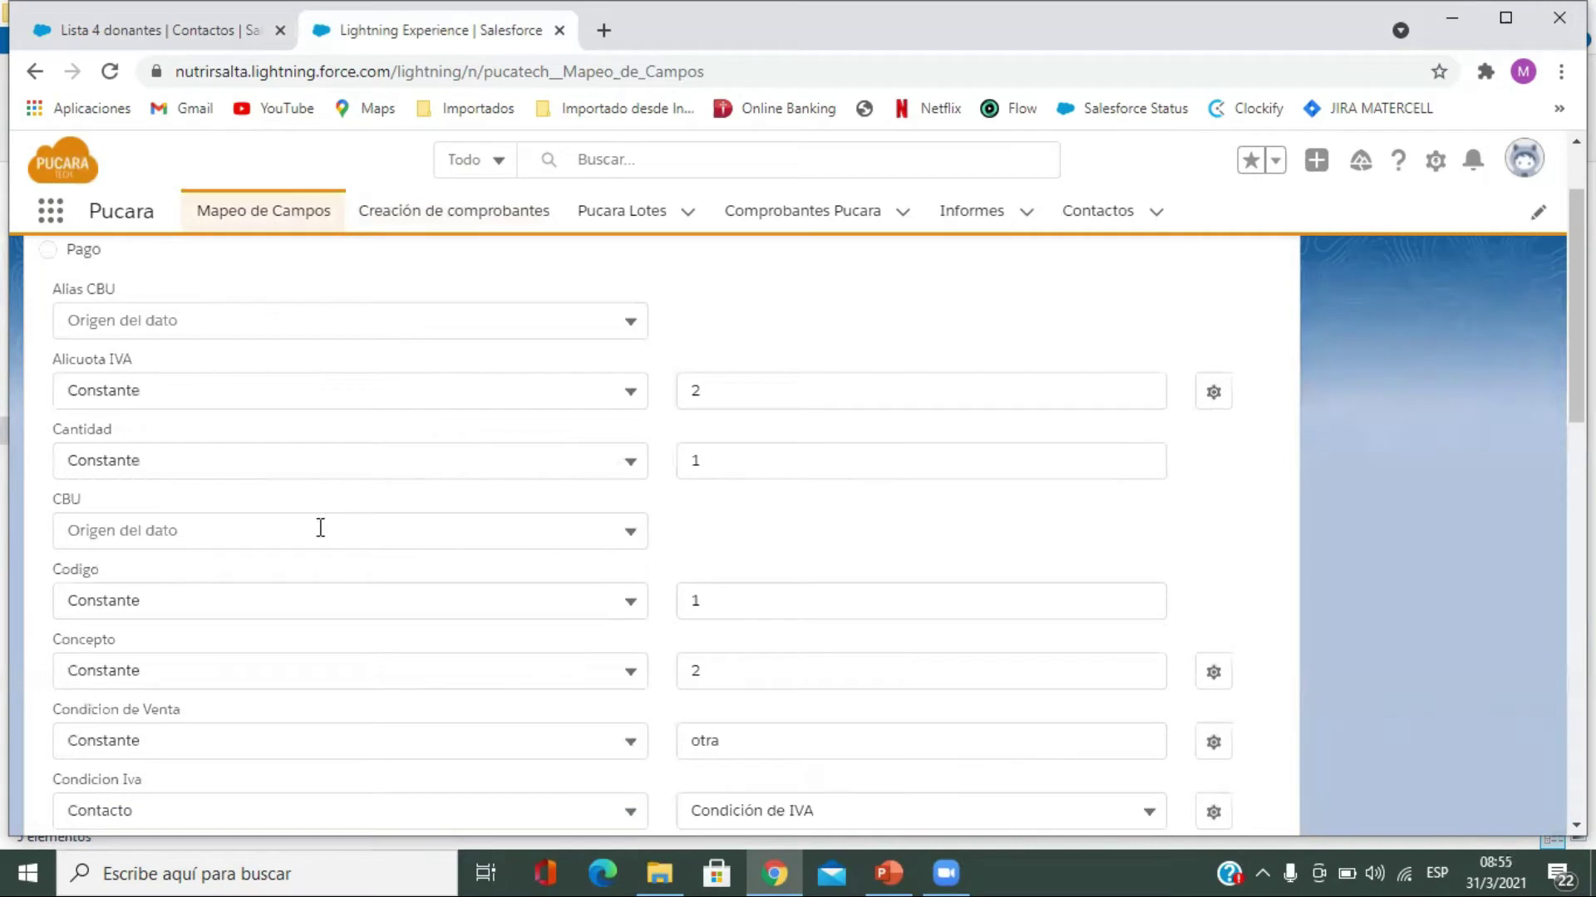
{"action": "scroll", "coordinate": [477, 505], "scroll_direction": "down", "scroll_amount": 1}
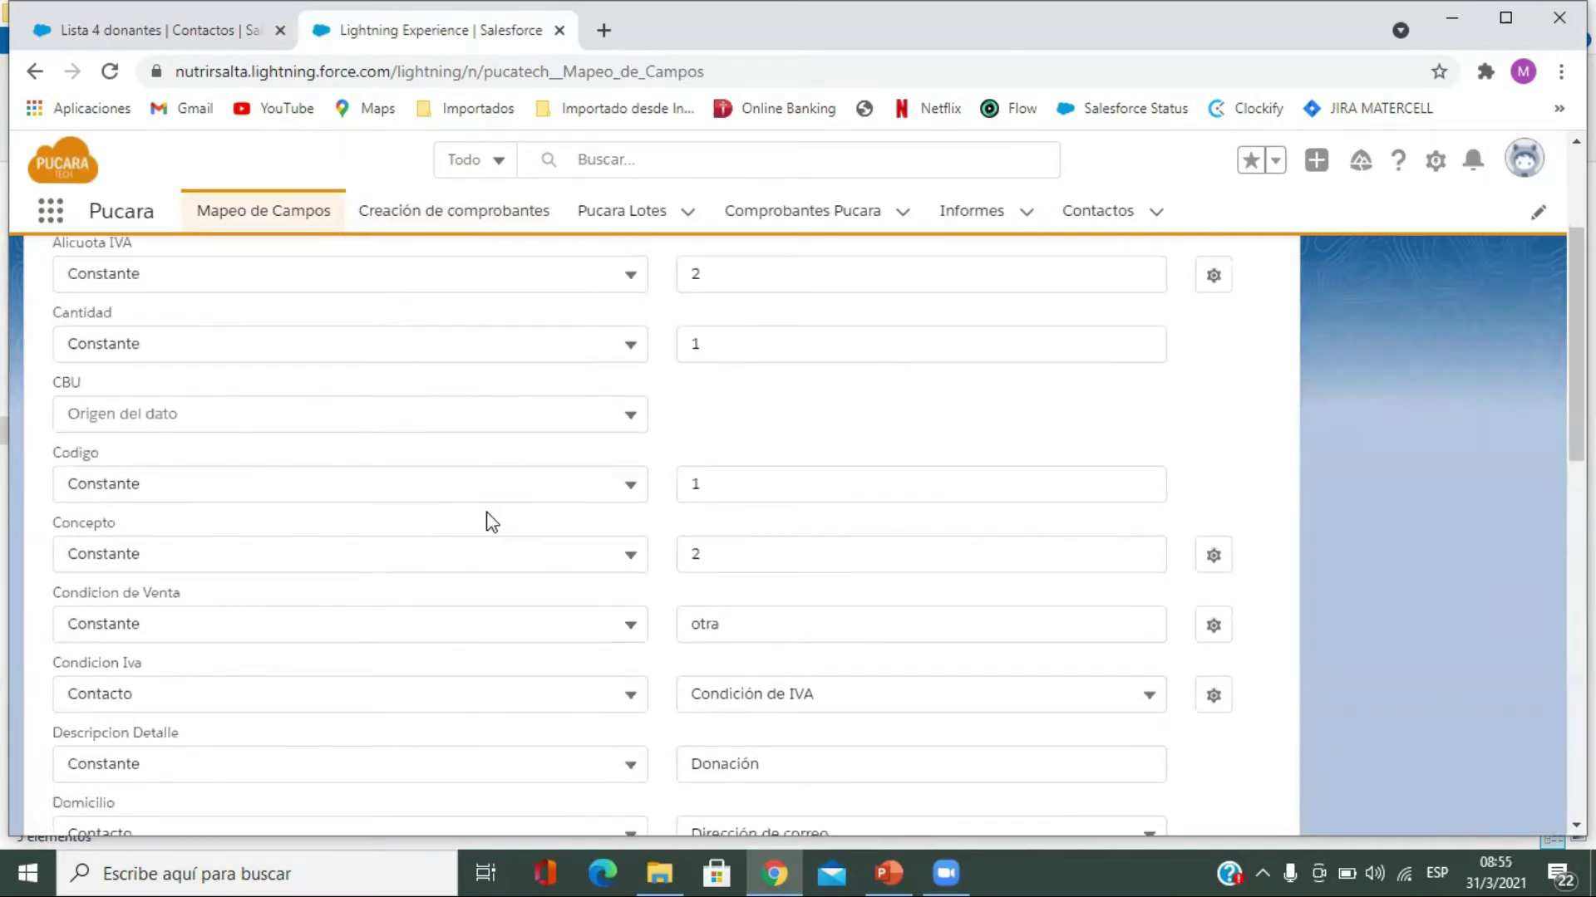
{"action": "scroll", "coordinate": [480, 519], "scroll_direction": "down", "scroll_amount": 2}
{"action": "left_click", "coordinate": [624, 467]}
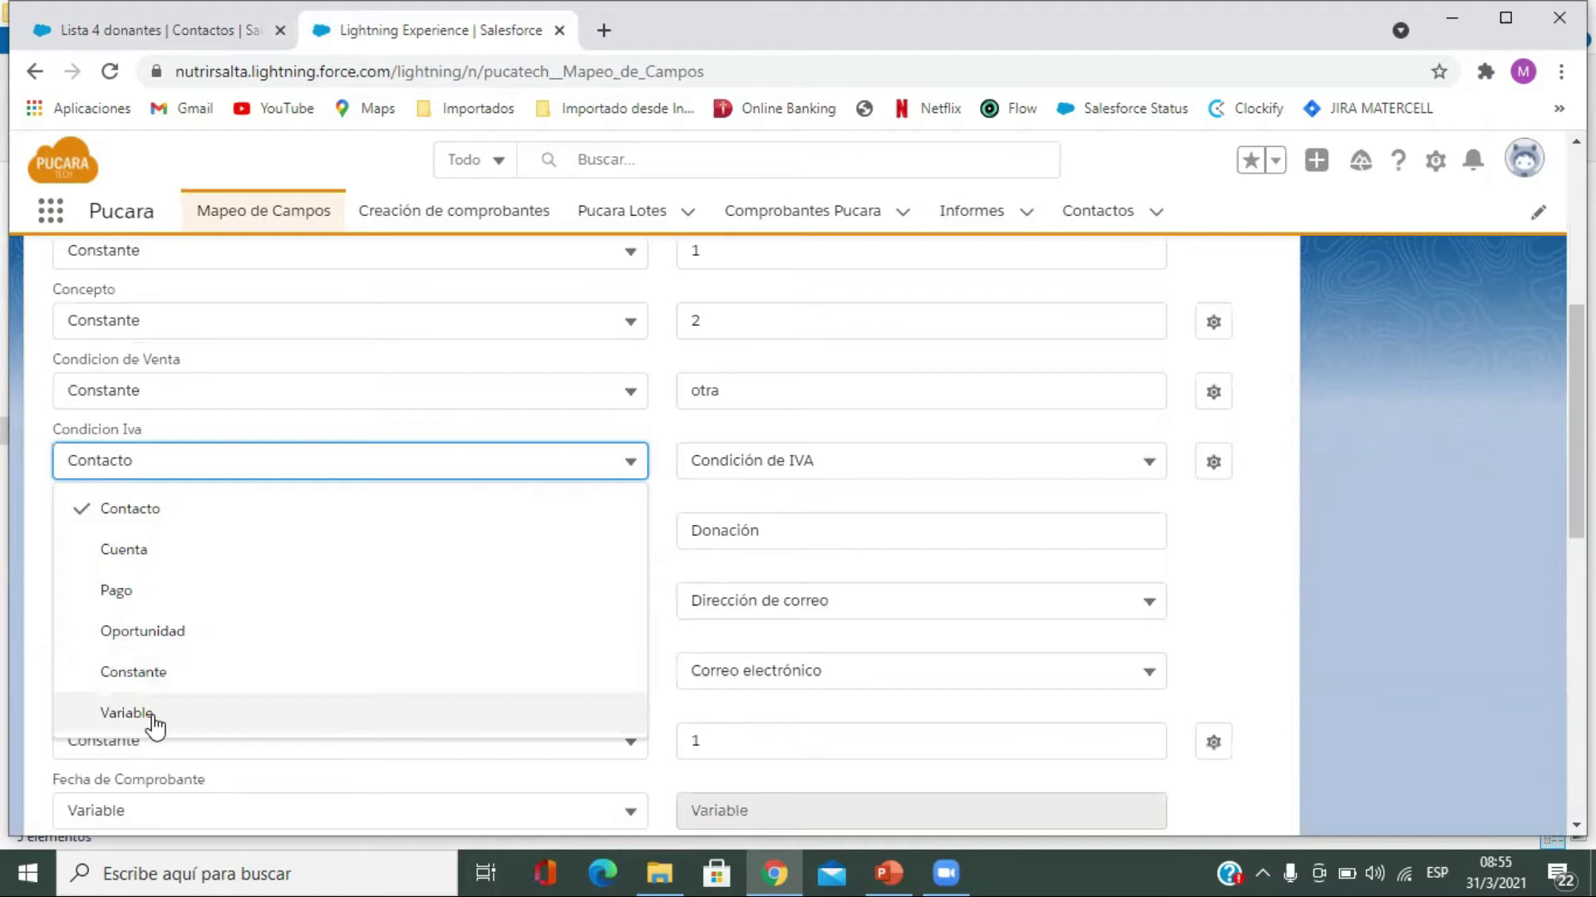
{"action": "left_click", "coordinate": [1271, 552]}
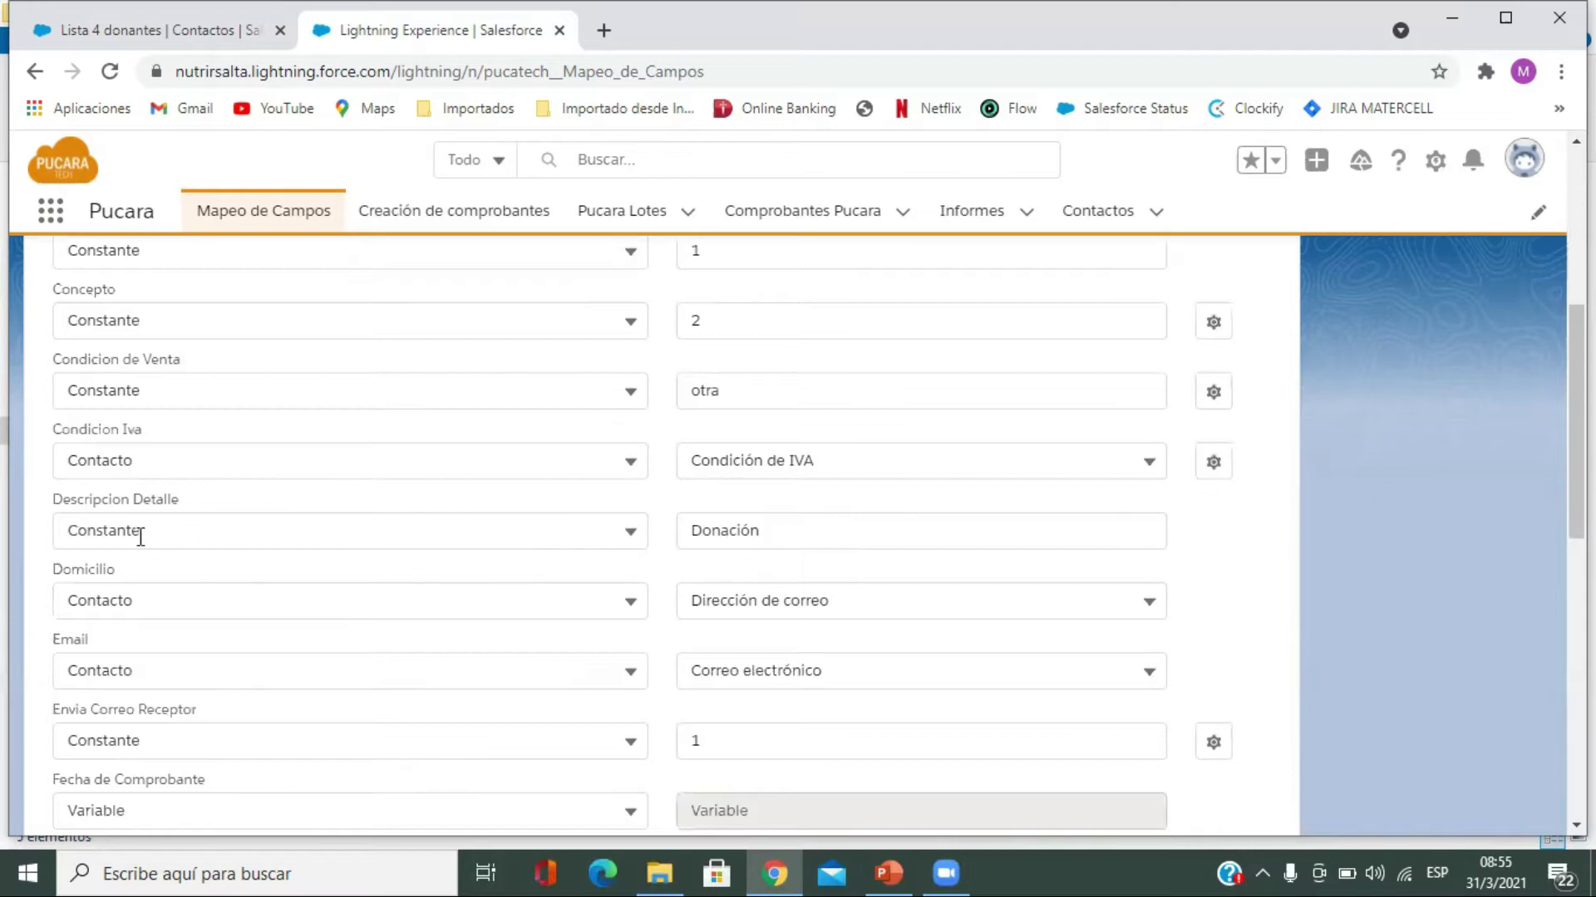
{"action": "left_click", "coordinate": [632, 530]}
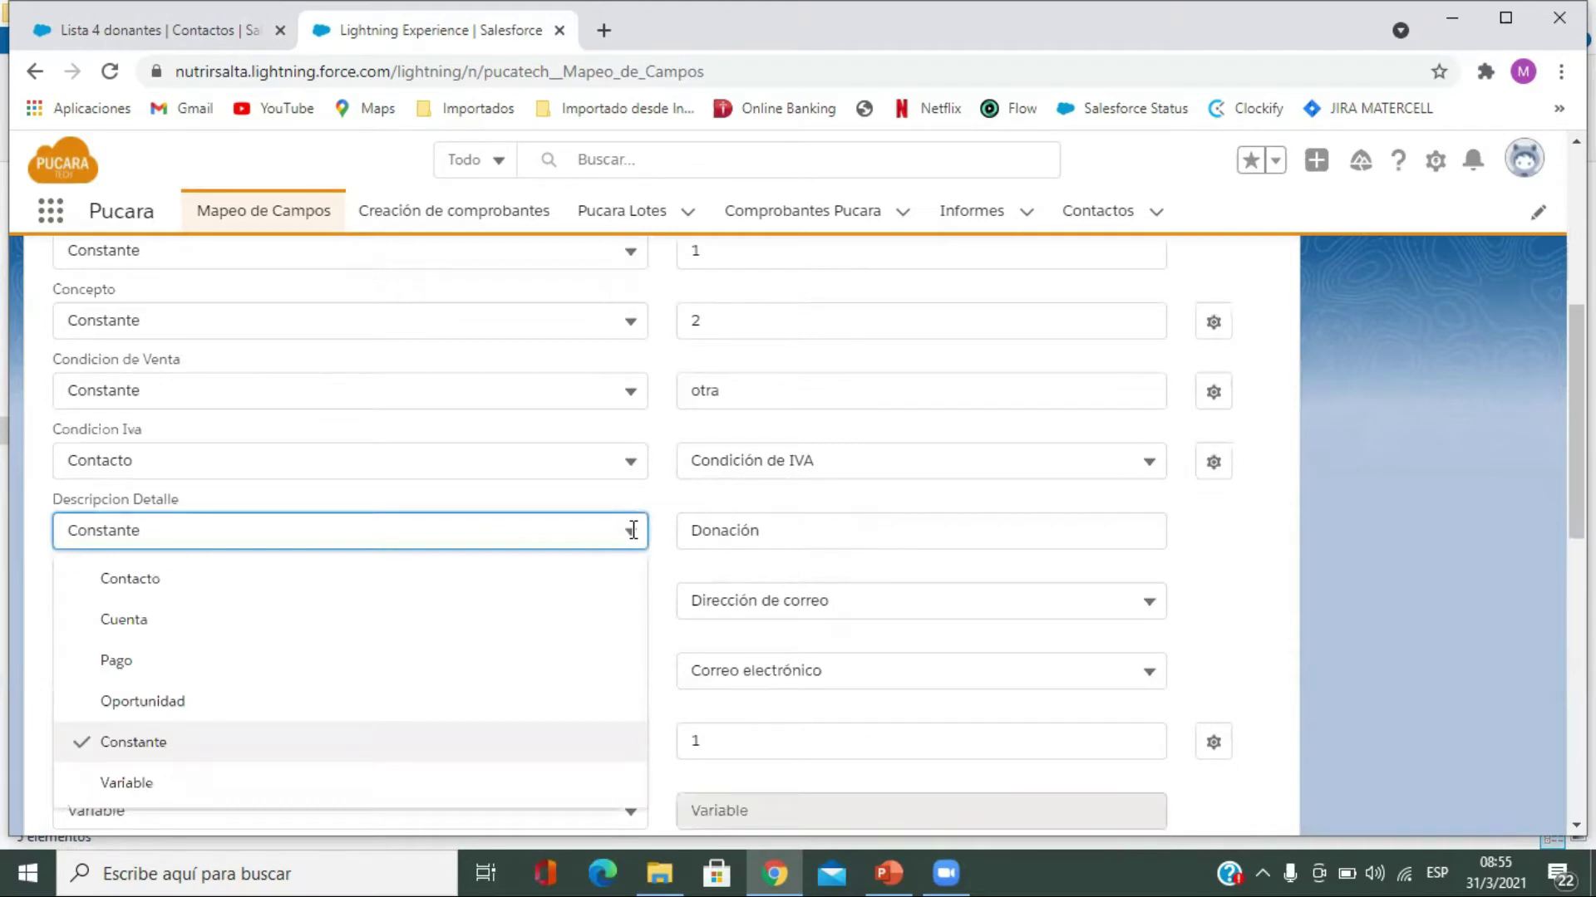
{"action": "left_click", "coordinate": [632, 530]}
Step: Review the remaining field mappings down to Unidad de medida and view the mapping configuration of Tipo de Comprobante
{"action": "scroll", "coordinate": [386, 668], "scroll_direction": "down", "scroll_amount": 1}
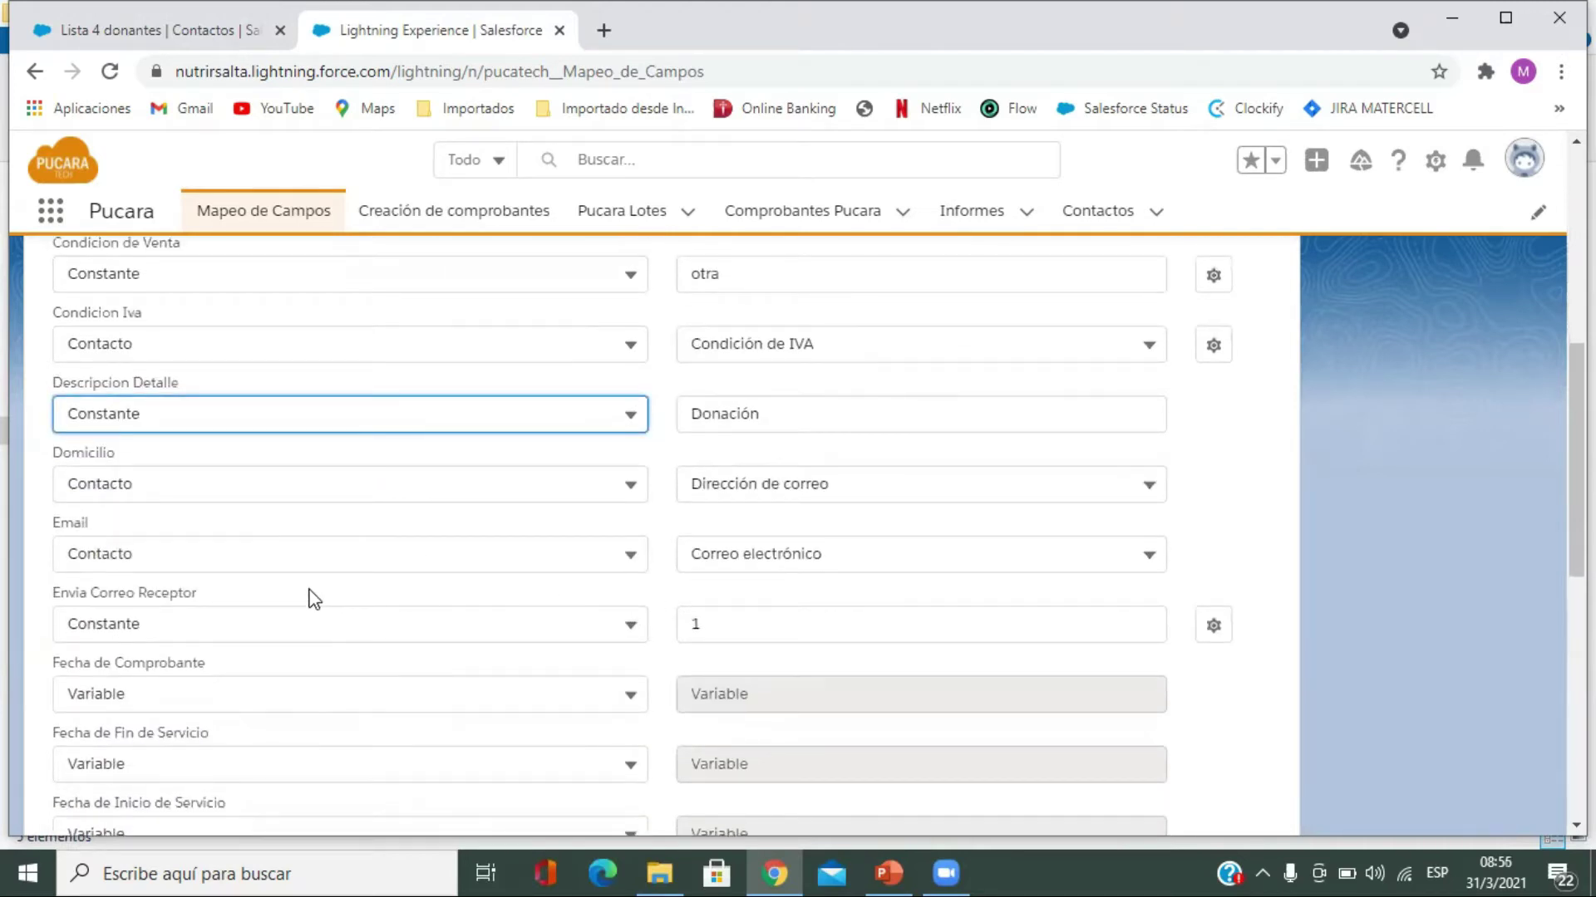
{"action": "scroll", "coordinate": [328, 600], "scroll_direction": "down", "scroll_amount": 2}
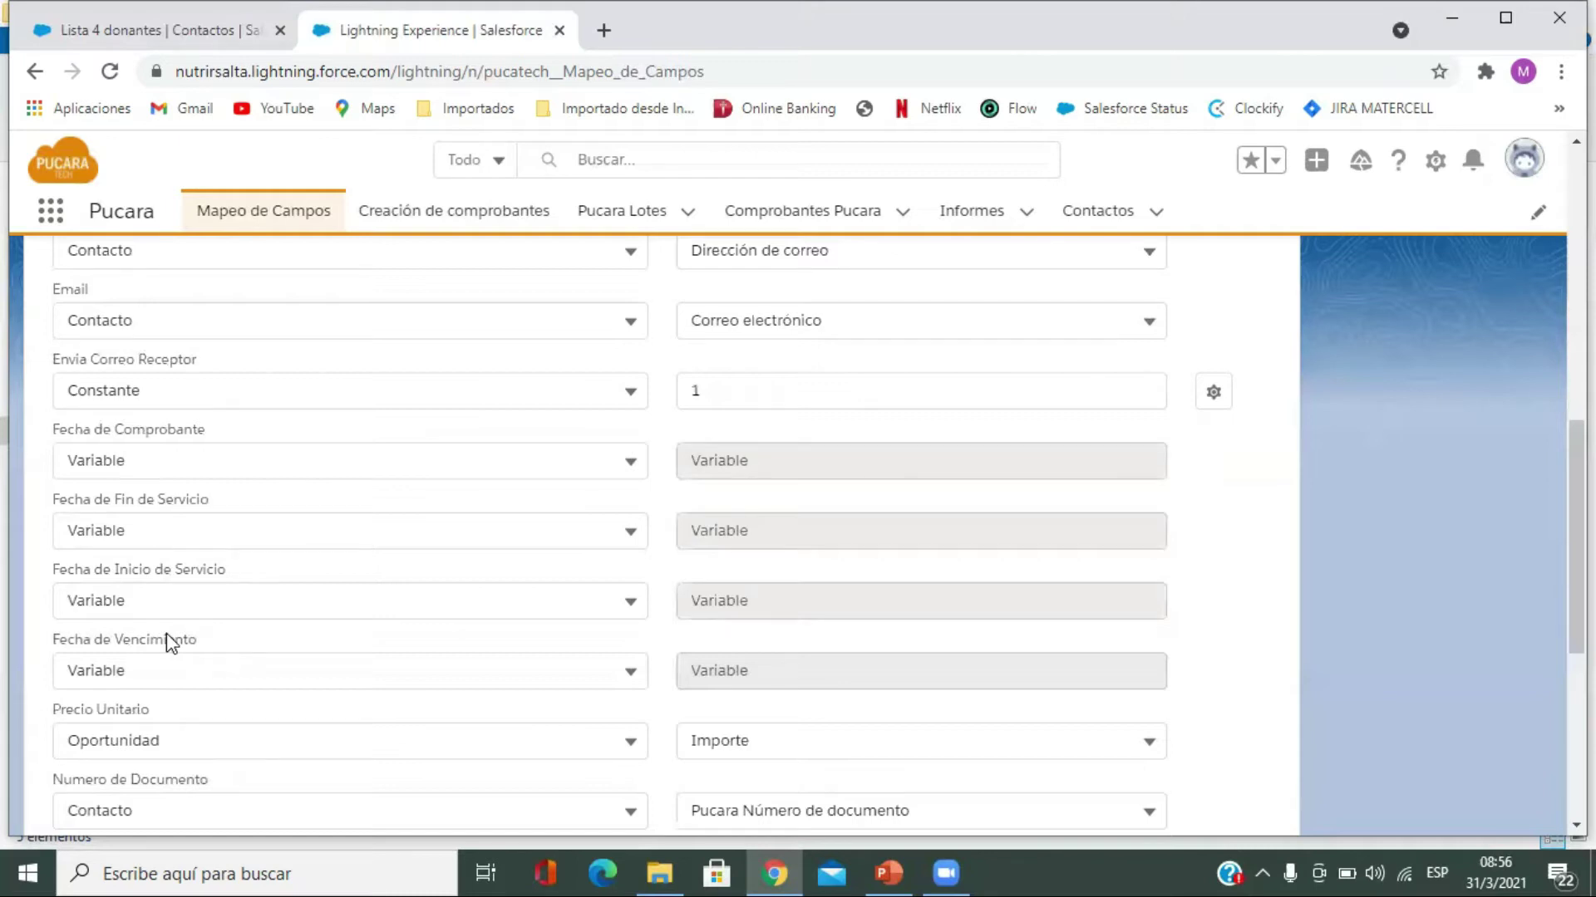
{"action": "scroll", "coordinate": [256, 623], "scroll_direction": "down", "scroll_amount": 4}
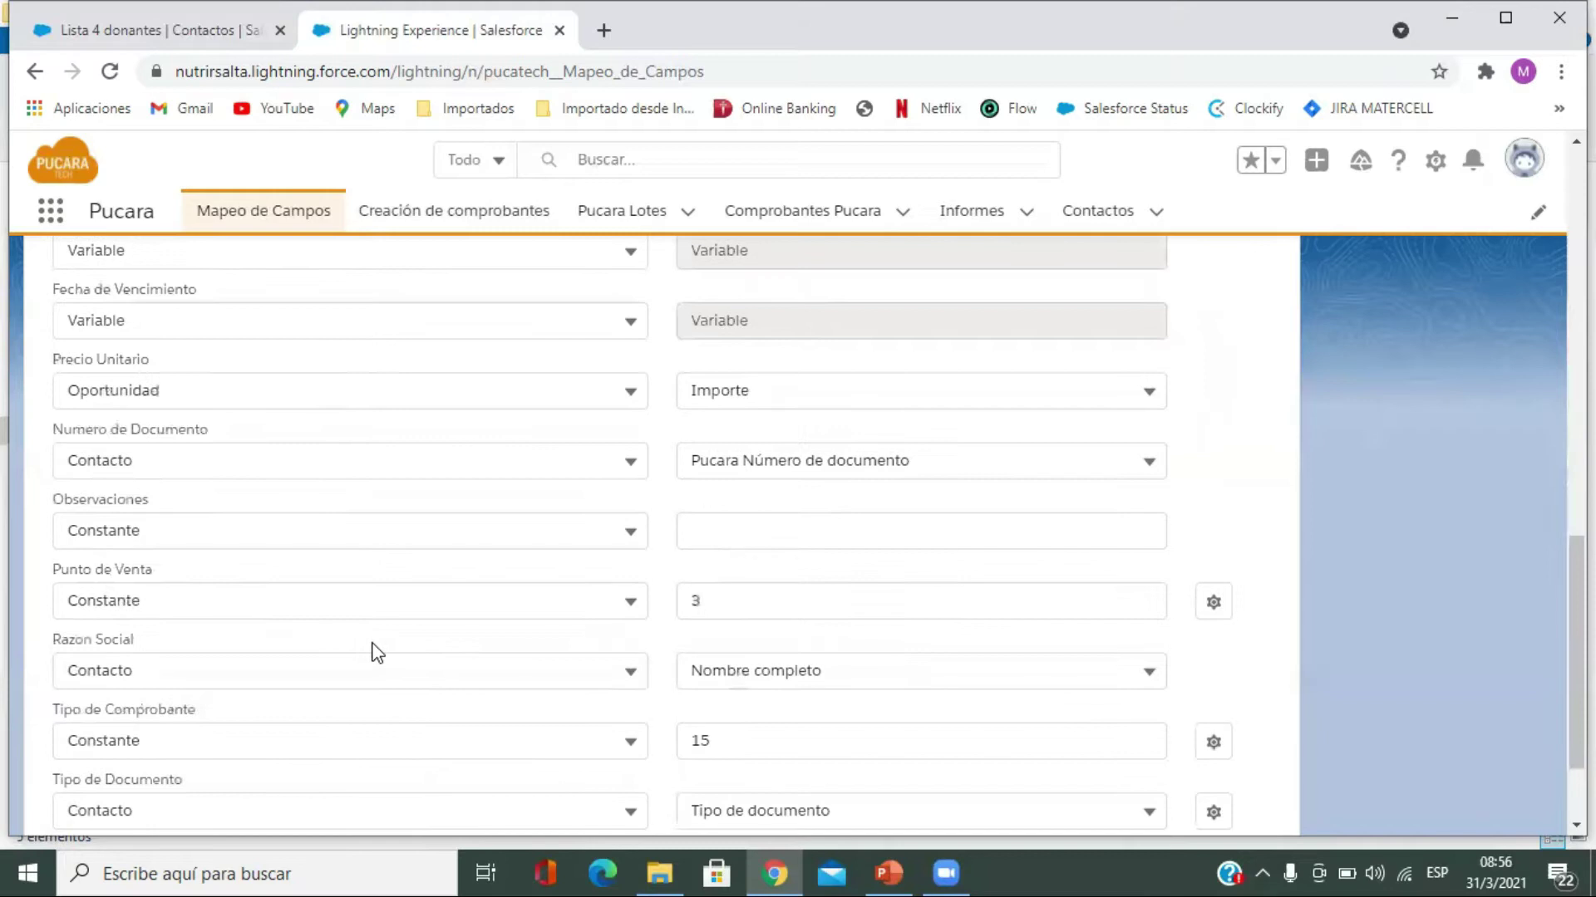
{"action": "scroll", "coordinate": [377, 653], "scroll_direction": "down", "scroll_amount": 2}
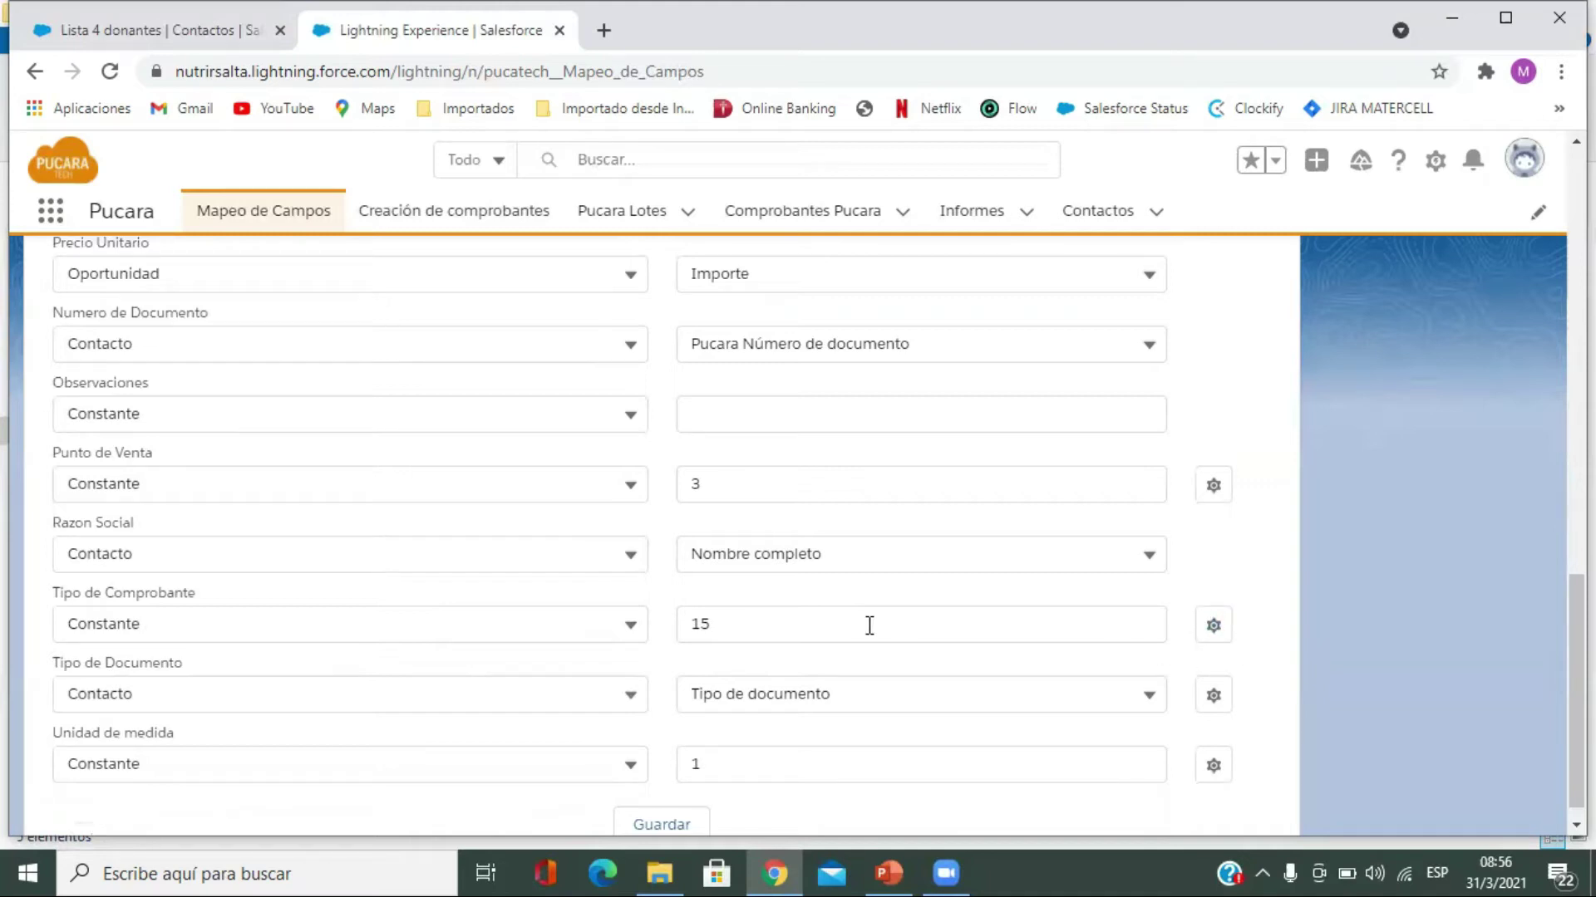
{"action": "left_click", "coordinate": [1215, 628]}
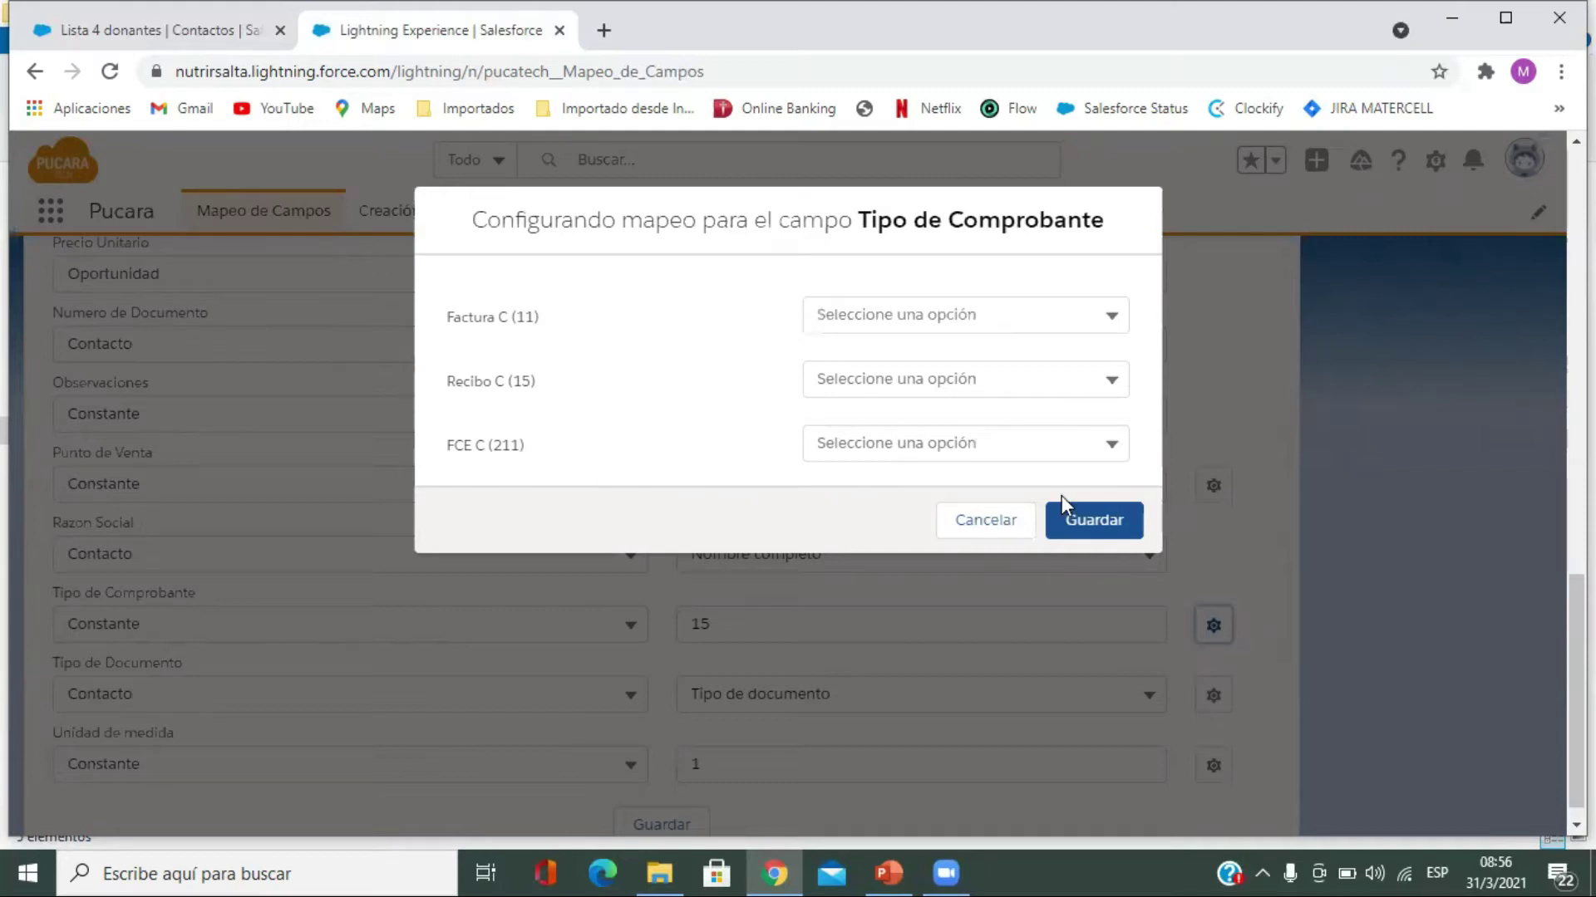
{"action": "left_click", "coordinate": [990, 538]}
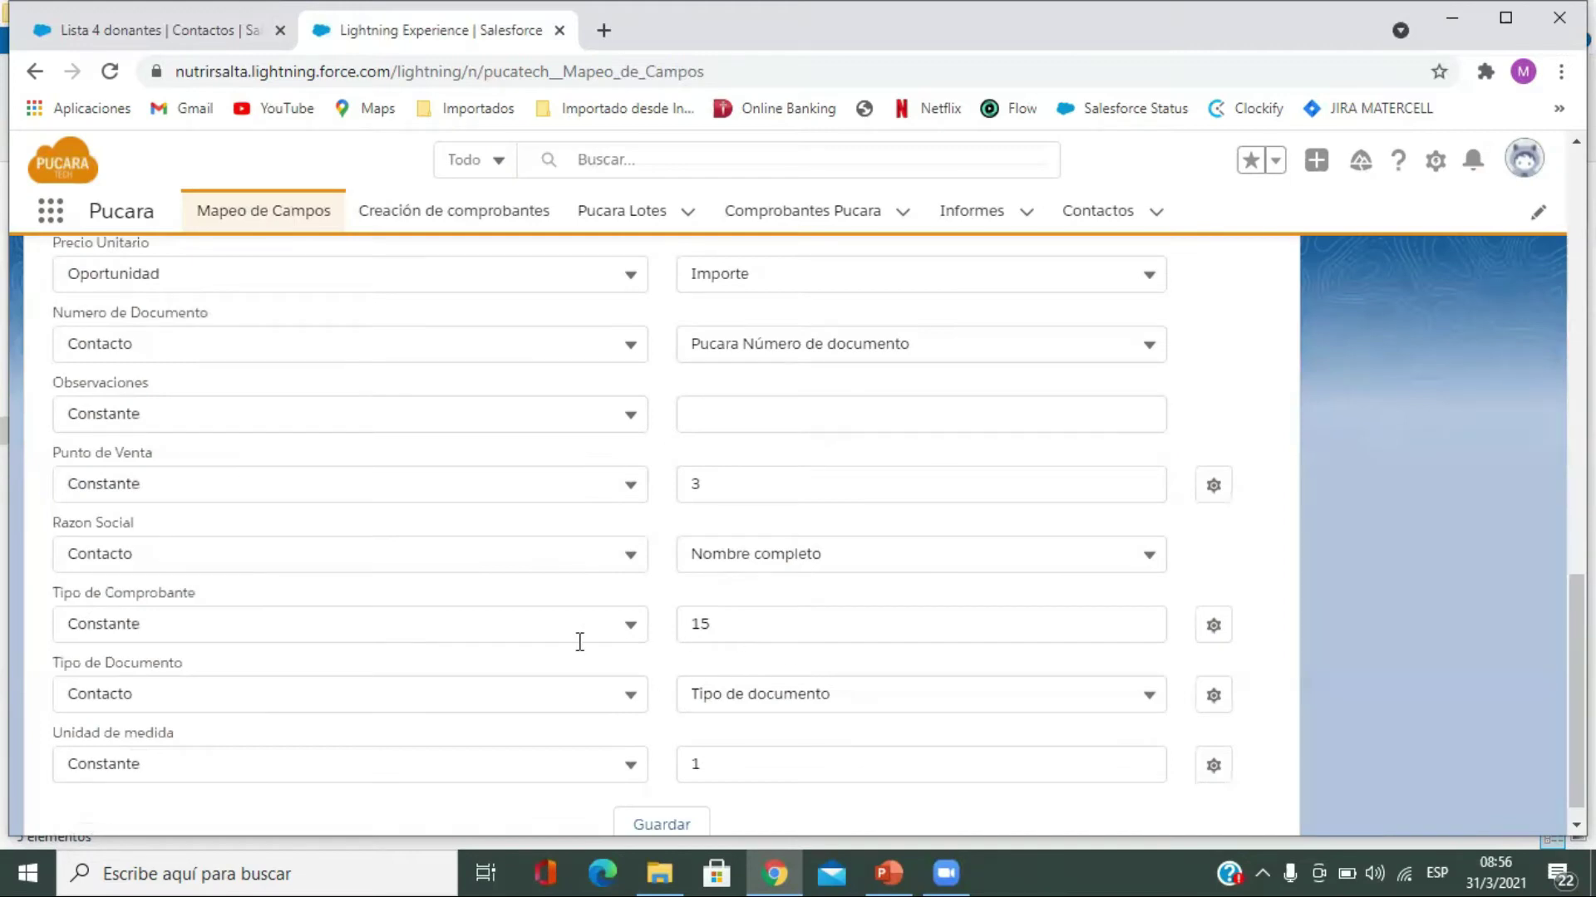
Step: Inspect the mapping configuration of the Envia Correo Receptor field and close it without saving
{"action": "scroll", "coordinate": [474, 544], "scroll_direction": "up", "scroll_amount": 3}
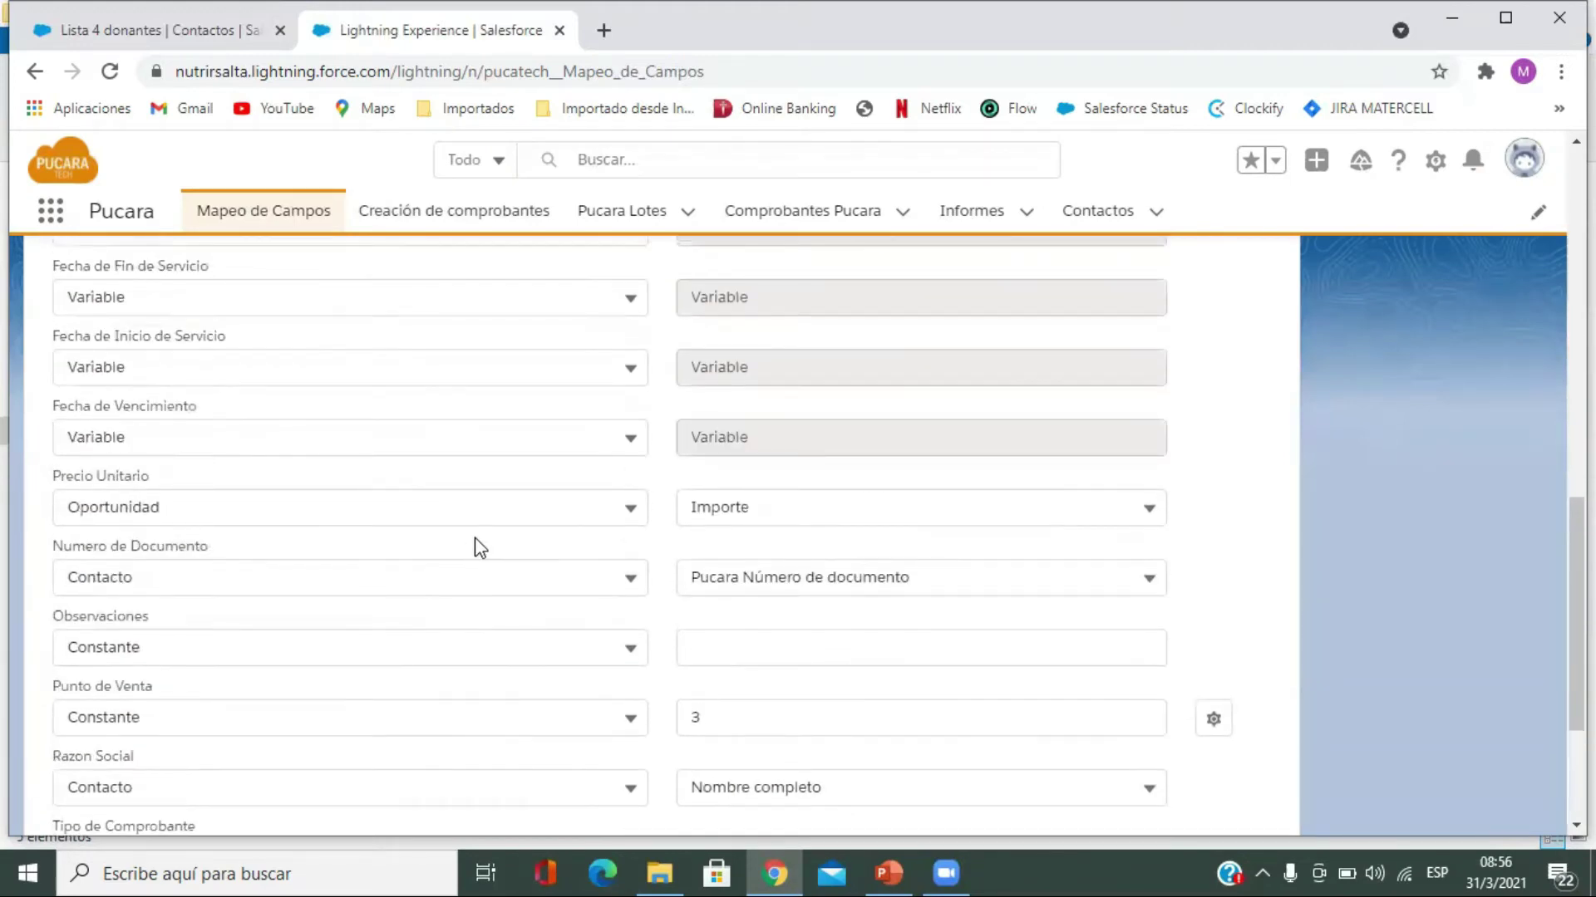
{"action": "scroll", "coordinate": [480, 548], "scroll_direction": "up", "scroll_amount": 5}
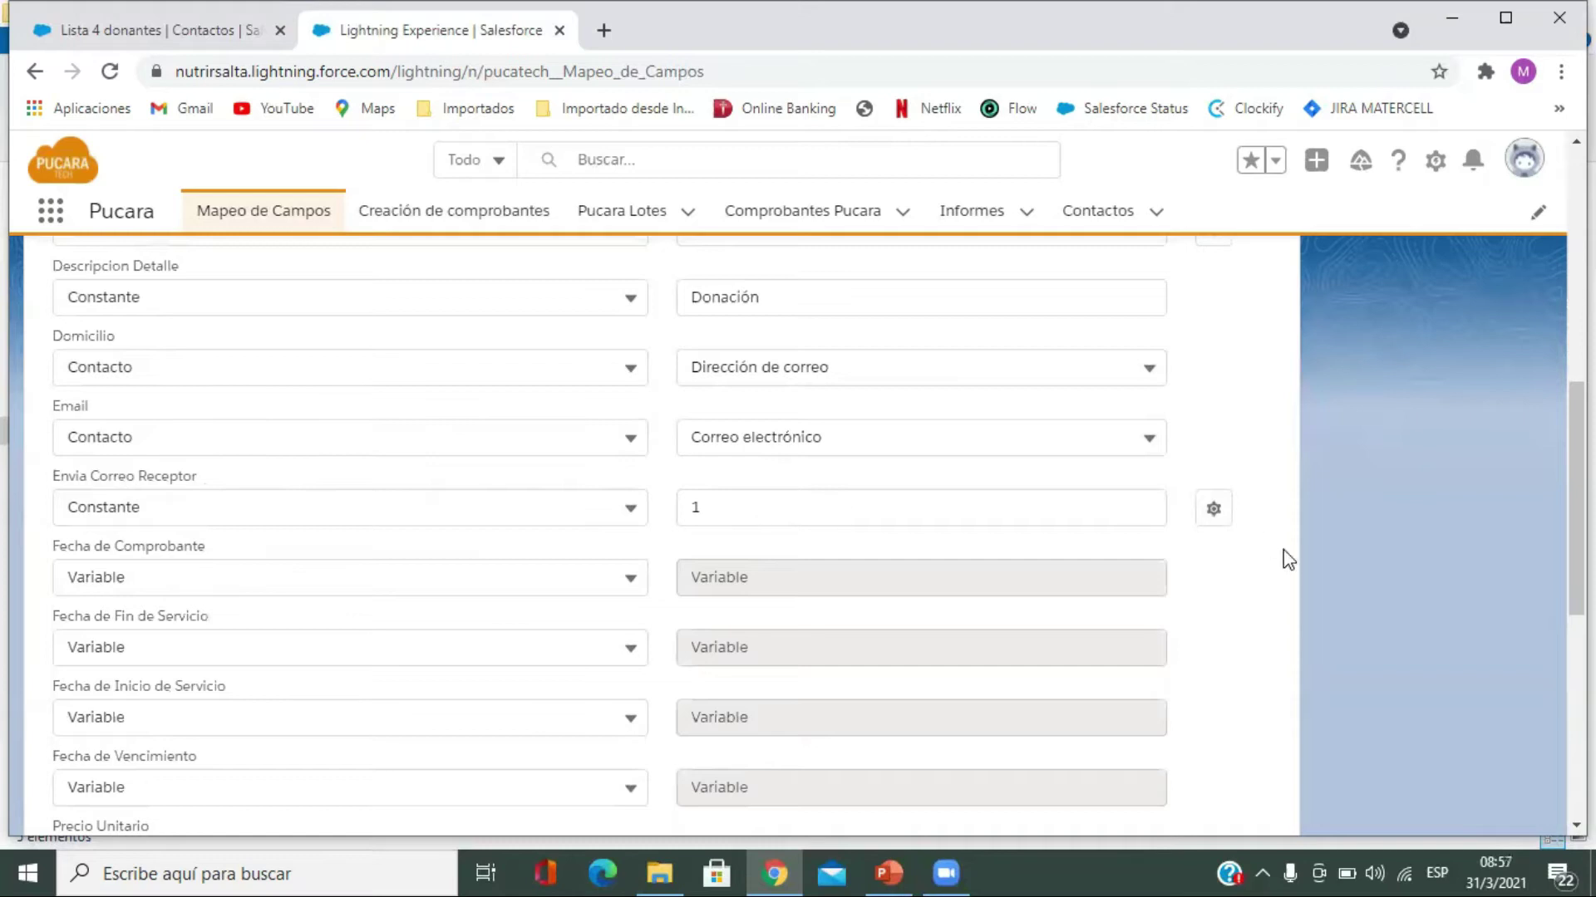
{"action": "left_click", "coordinate": [1212, 509]}
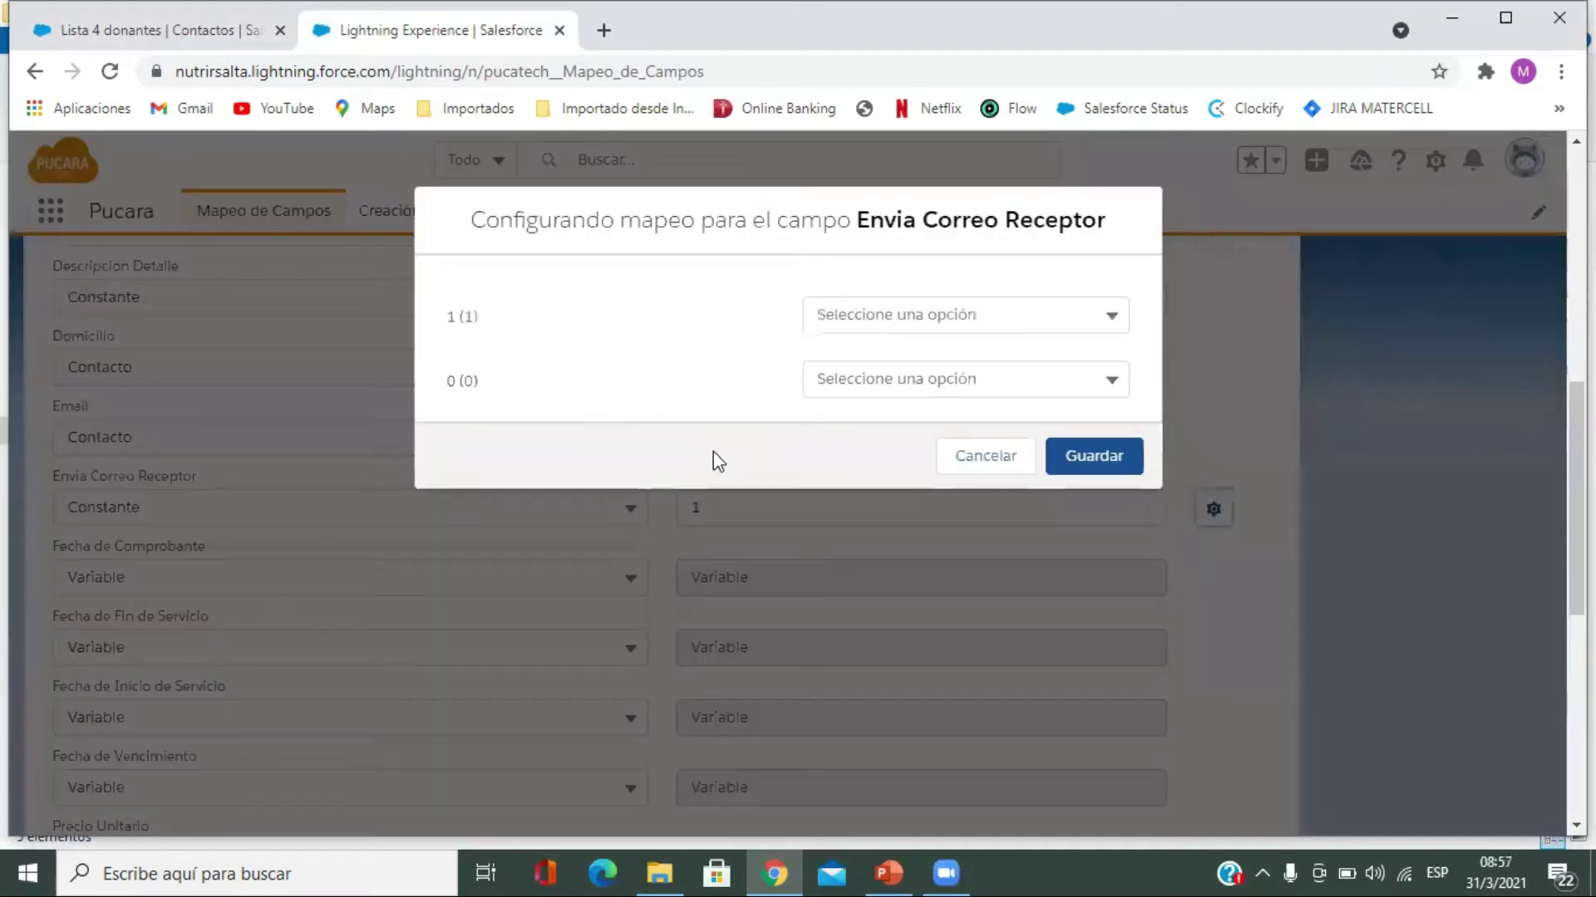
{"action": "left_click", "coordinate": [989, 462]}
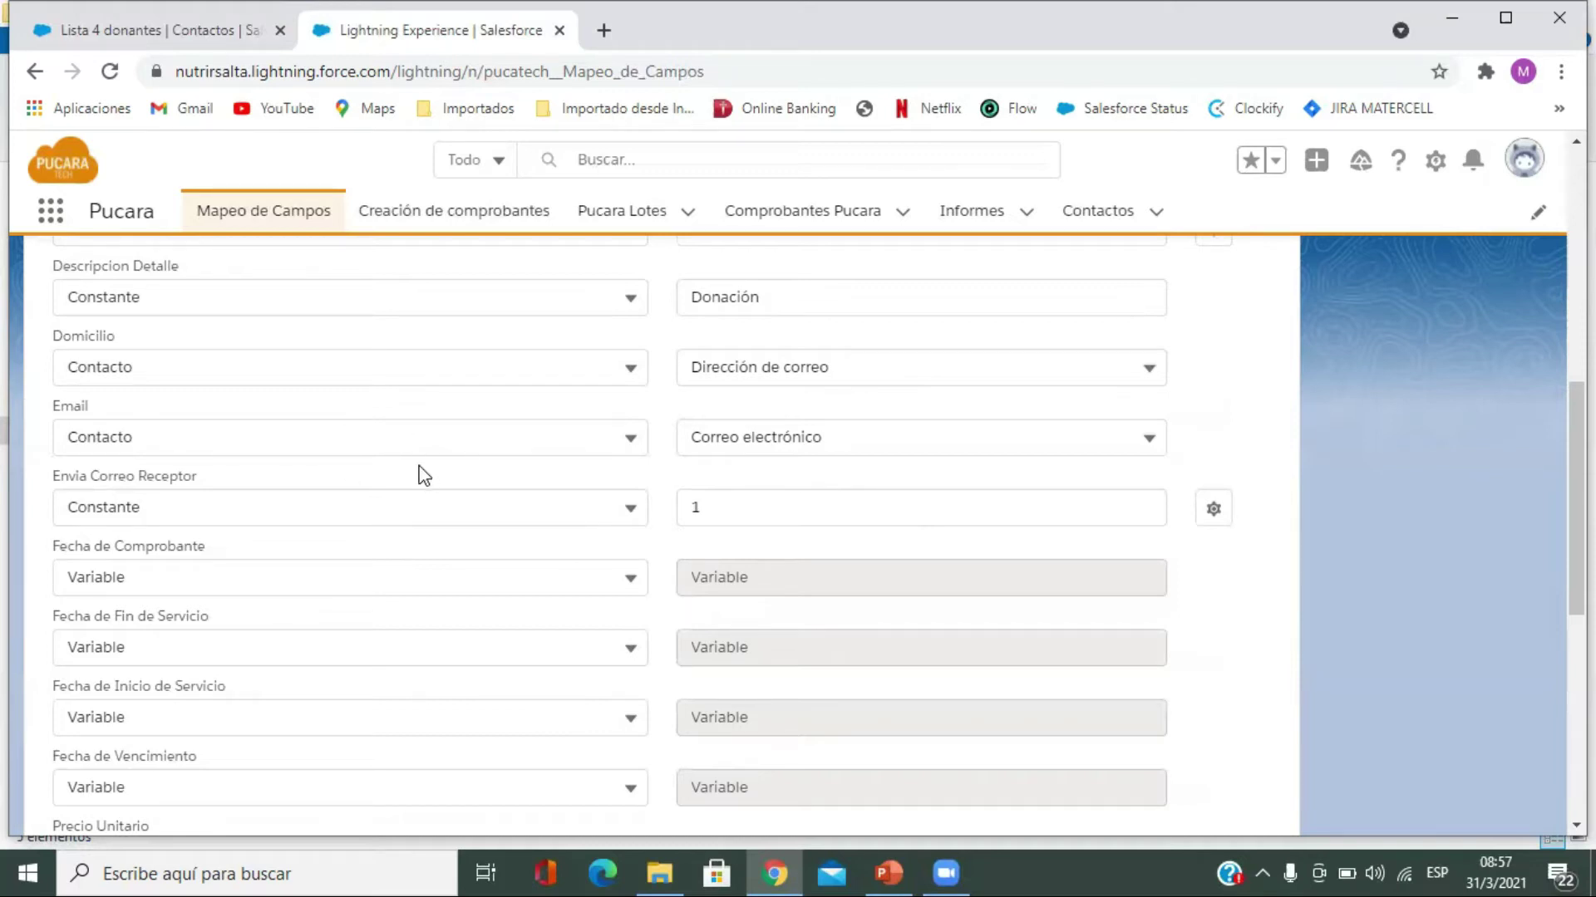
Step: Select Oportunidad as the object of the field dictionary and save the whole field mapping
{"action": "scroll", "coordinate": [421, 469], "scroll_direction": "up", "scroll_amount": 10}
{"action": "left_click", "coordinate": [47, 343]}
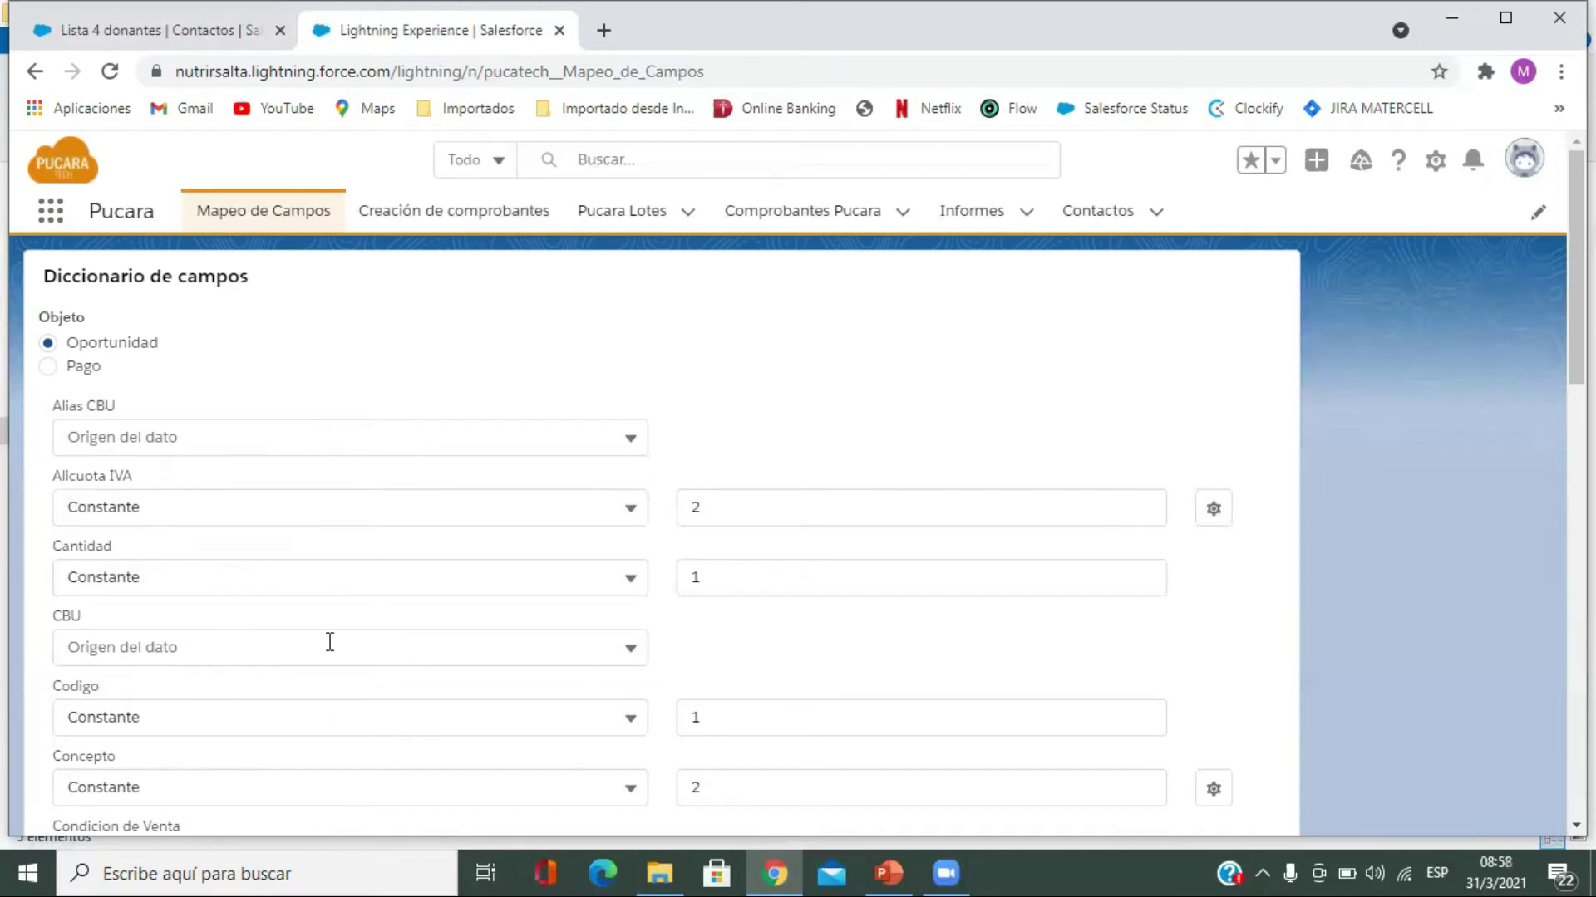
{"action": "scroll", "coordinate": [329, 642], "scroll_direction": "down", "scroll_amount": 4}
{"action": "scroll", "coordinate": [329, 644], "scroll_direction": "down", "scroll_amount": 4}
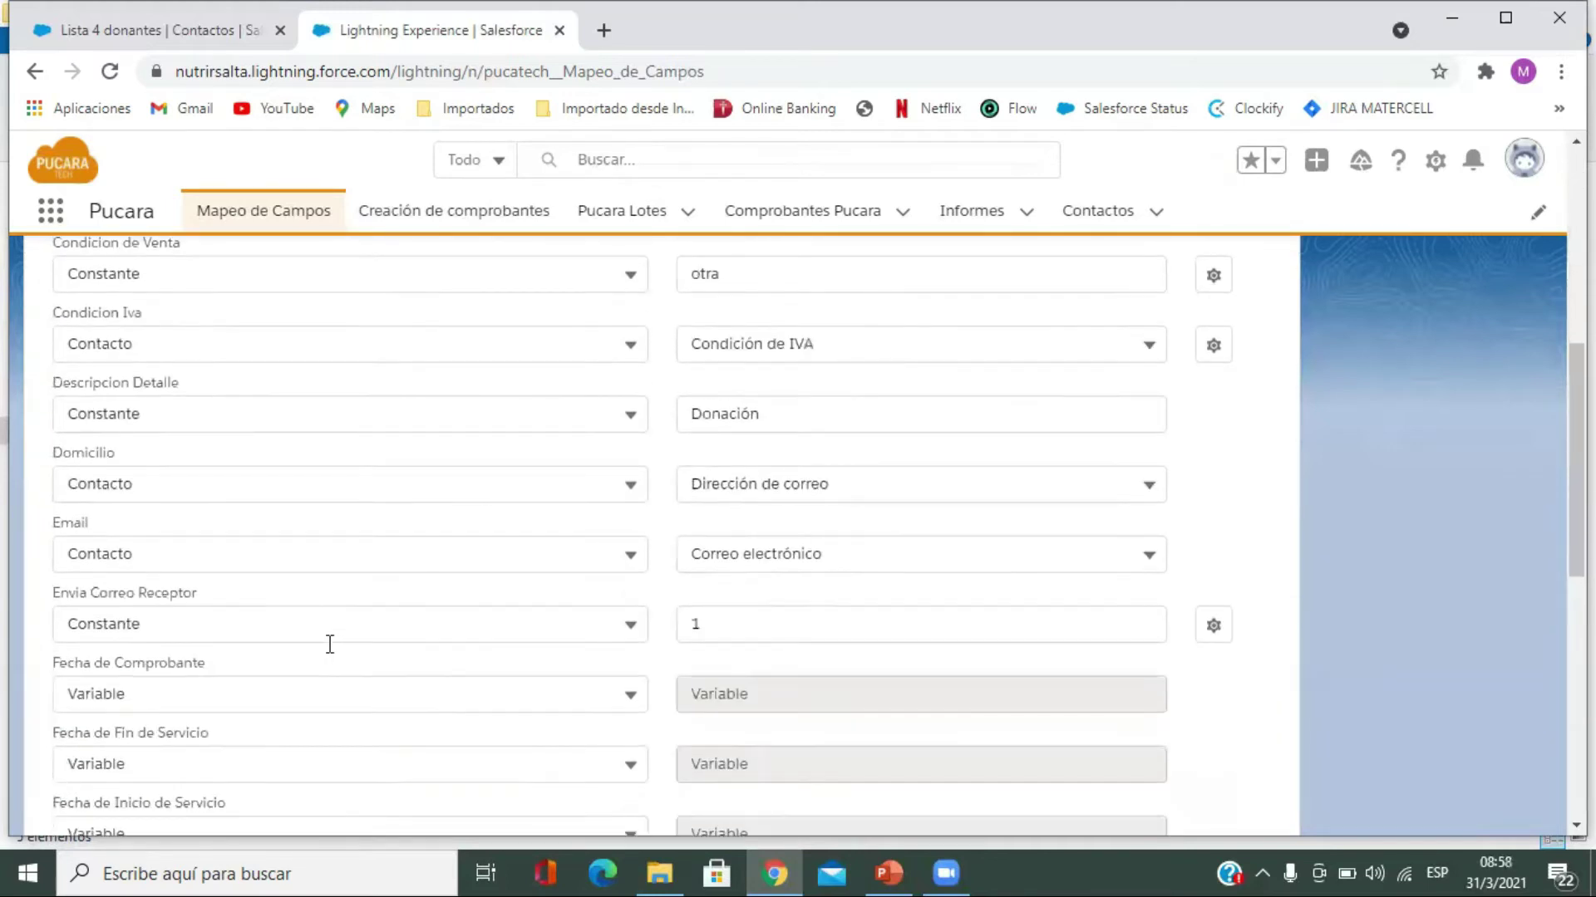
{"action": "scroll", "coordinate": [329, 644], "scroll_direction": "down", "scroll_amount": 6}
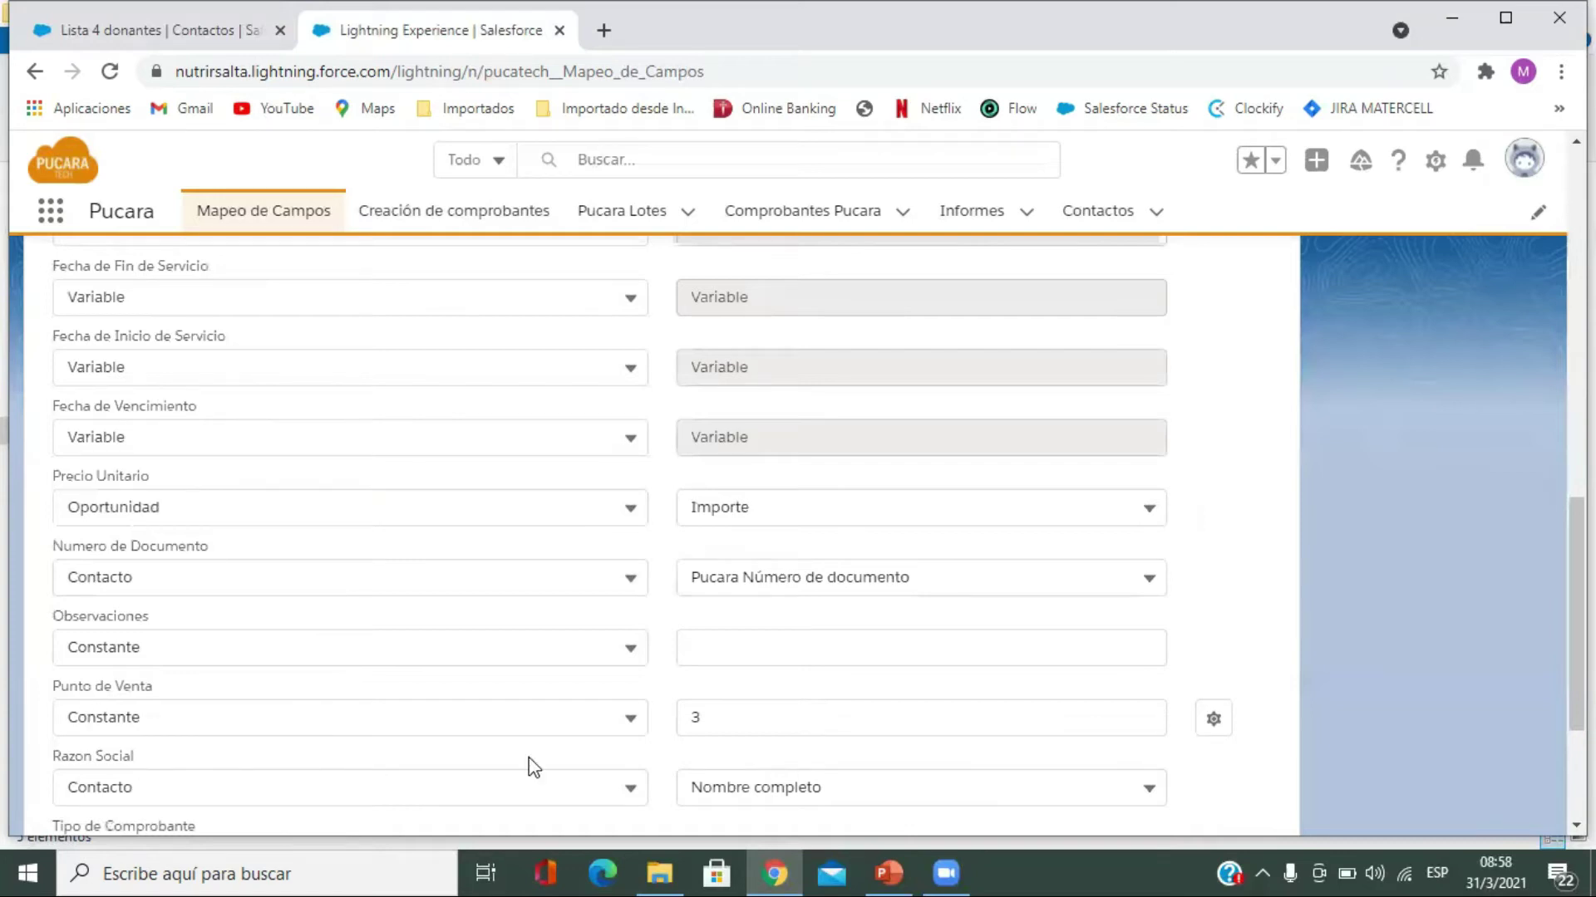
{"action": "scroll", "coordinate": [737, 747], "scroll_direction": "down", "scroll_amount": 3}
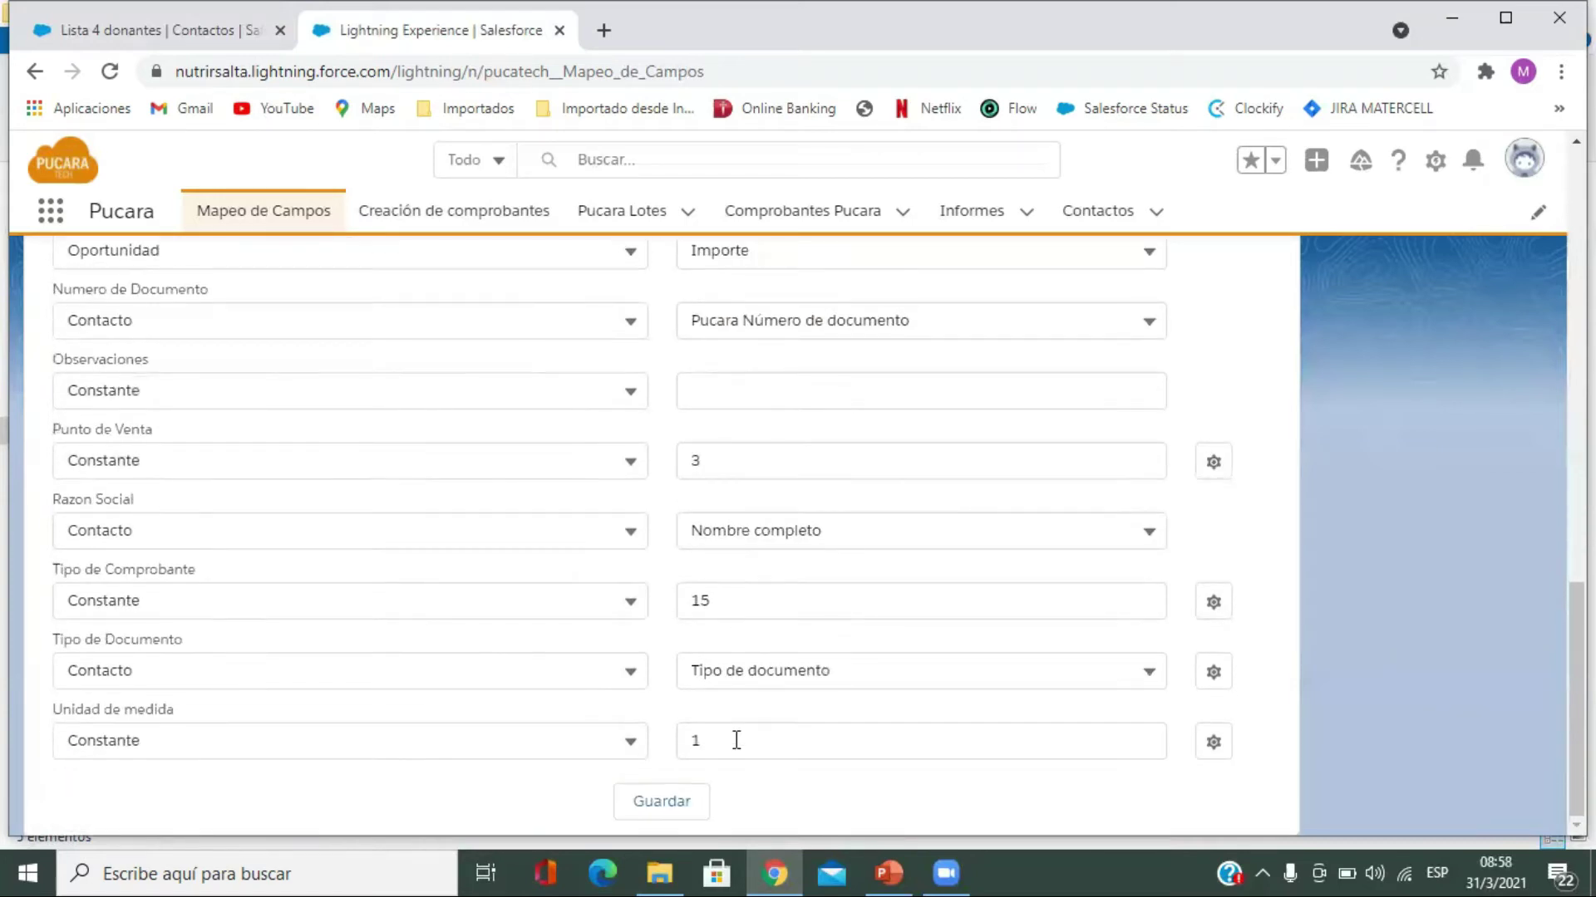
{"action": "left_click", "coordinate": [706, 802]}
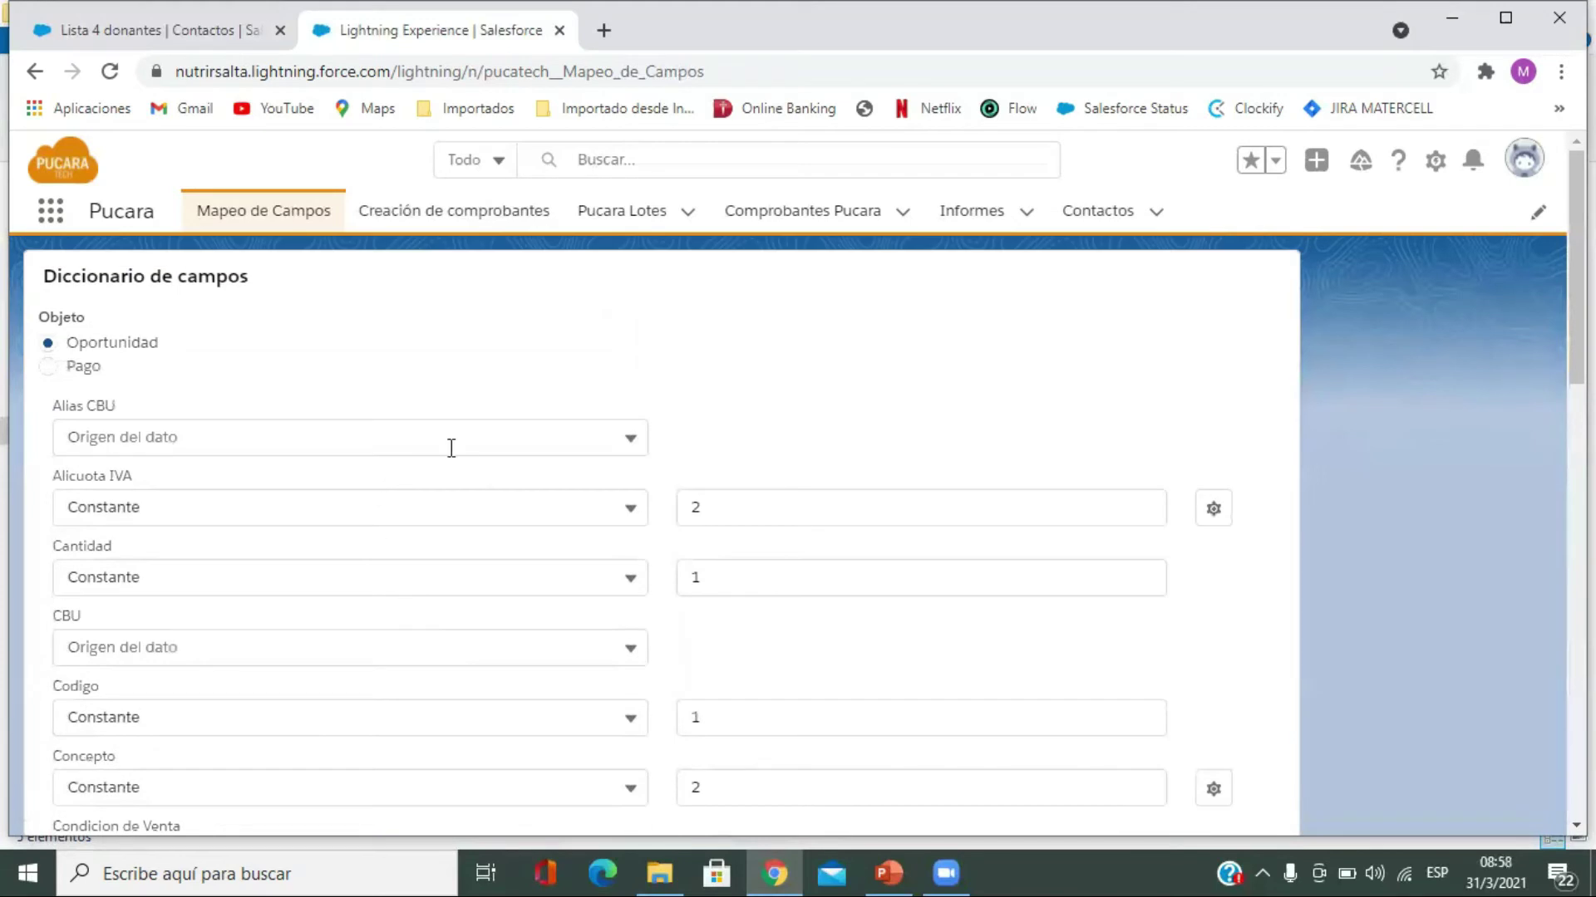
Step: Open the Creación de comprobantes page and clear all existing filters from the Pucara search
{"action": "left_click", "coordinate": [415, 218]}
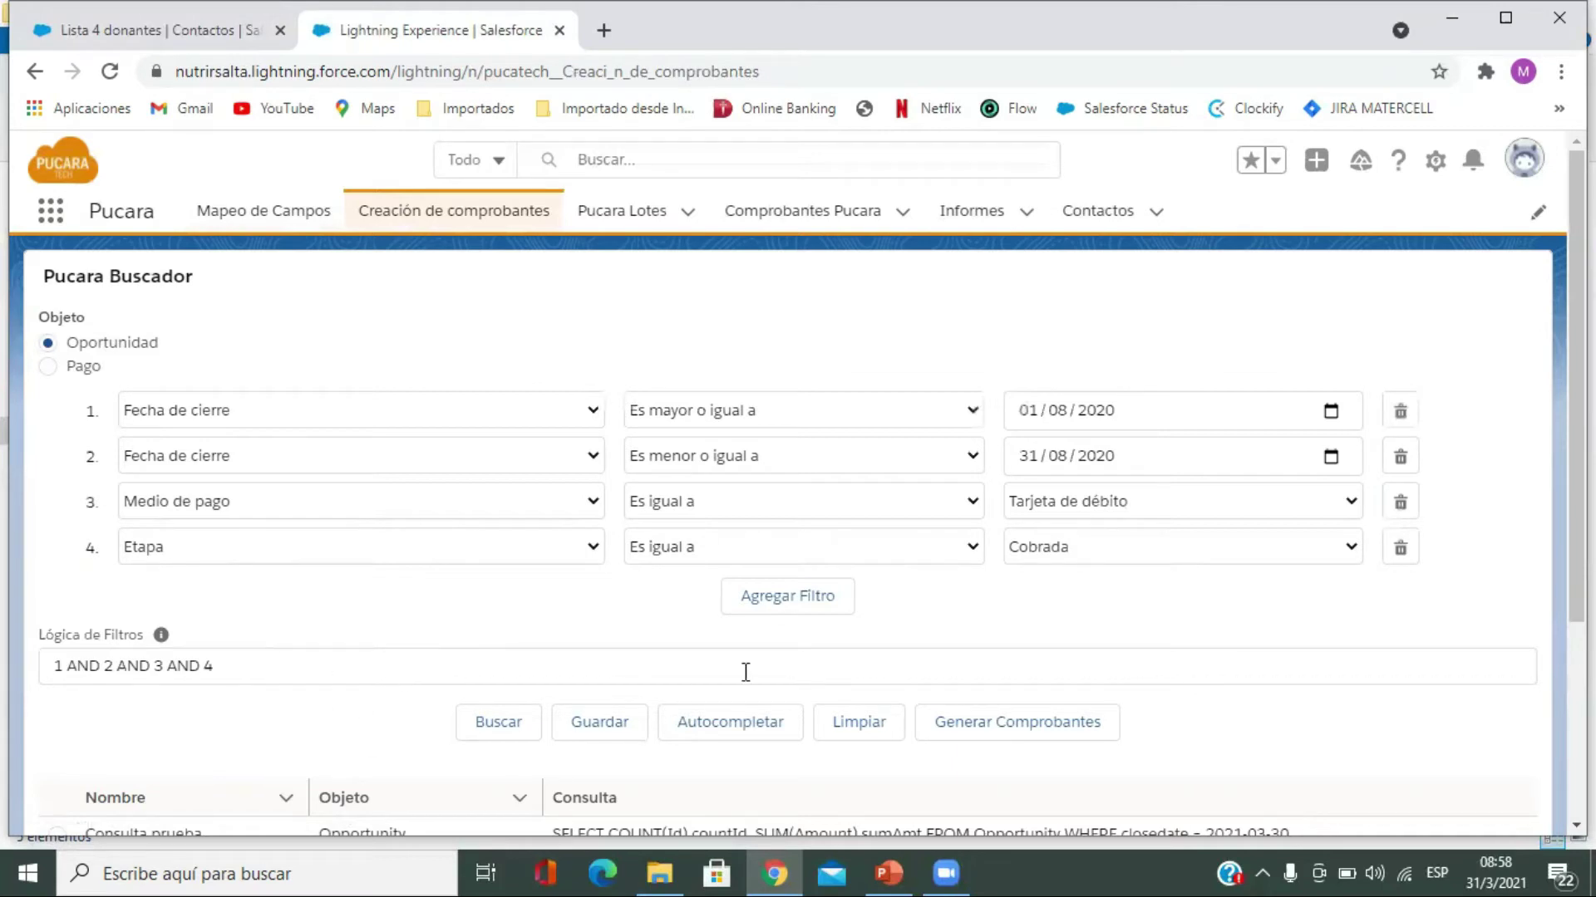
{"action": "left_click", "coordinate": [868, 725]}
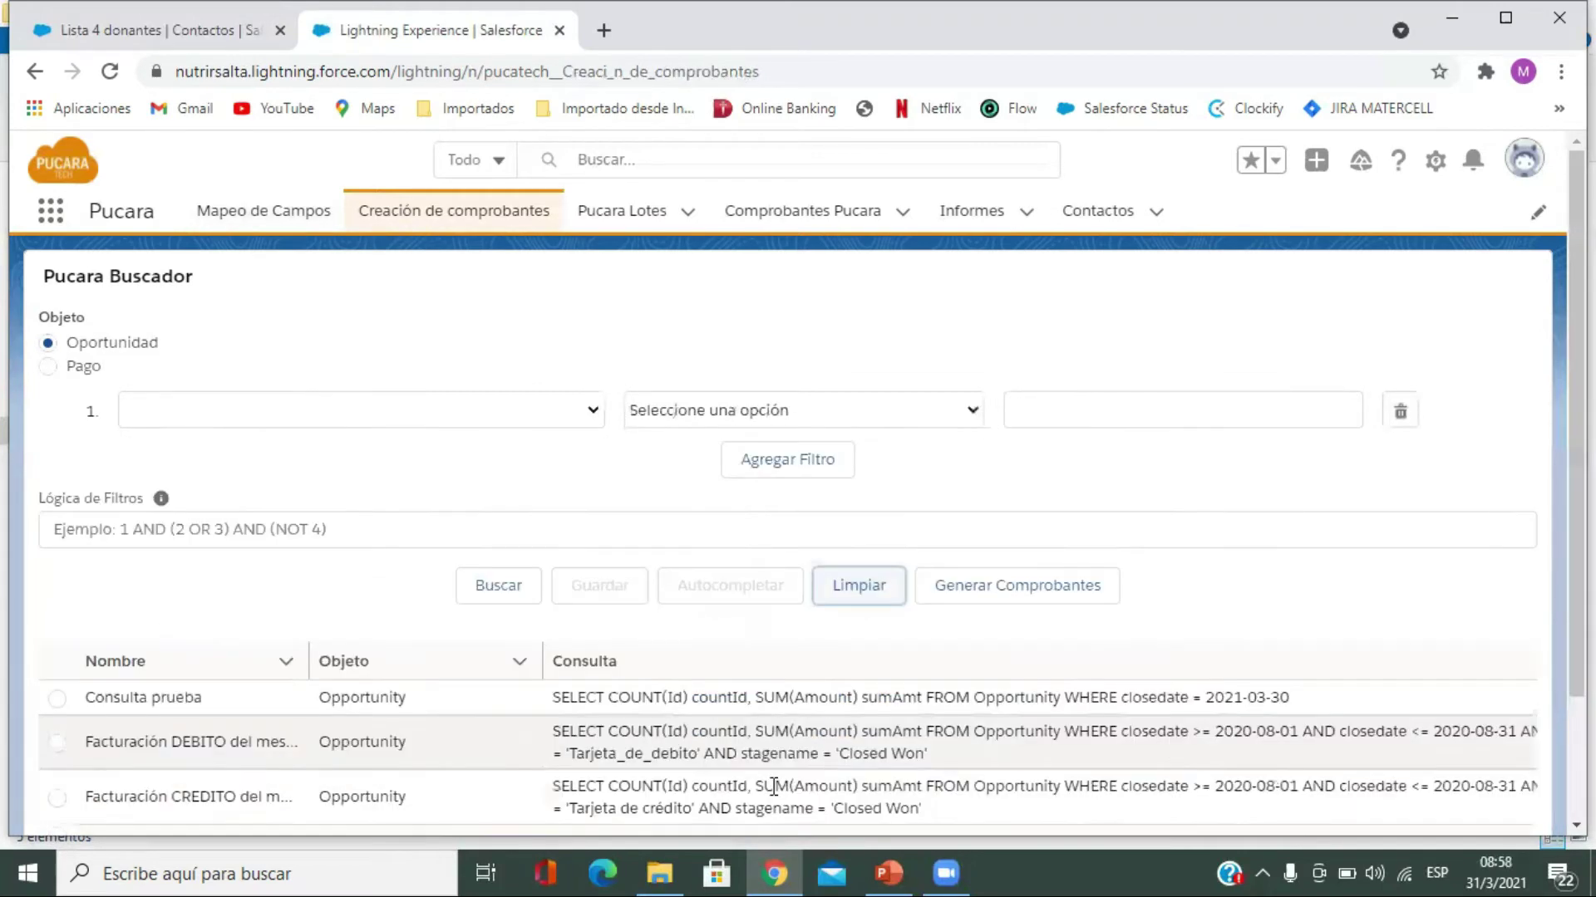
Step: Set the first filter to Fecha de cierre, Es igual a, 30/03/2021
{"action": "left_click", "coordinate": [591, 410]}
{"action": "scroll", "coordinate": [341, 622], "scroll_direction": "down", "scroll_amount": 2}
{"action": "scroll", "coordinate": [340, 621], "scroll_direction": "down", "scroll_amount": 10}
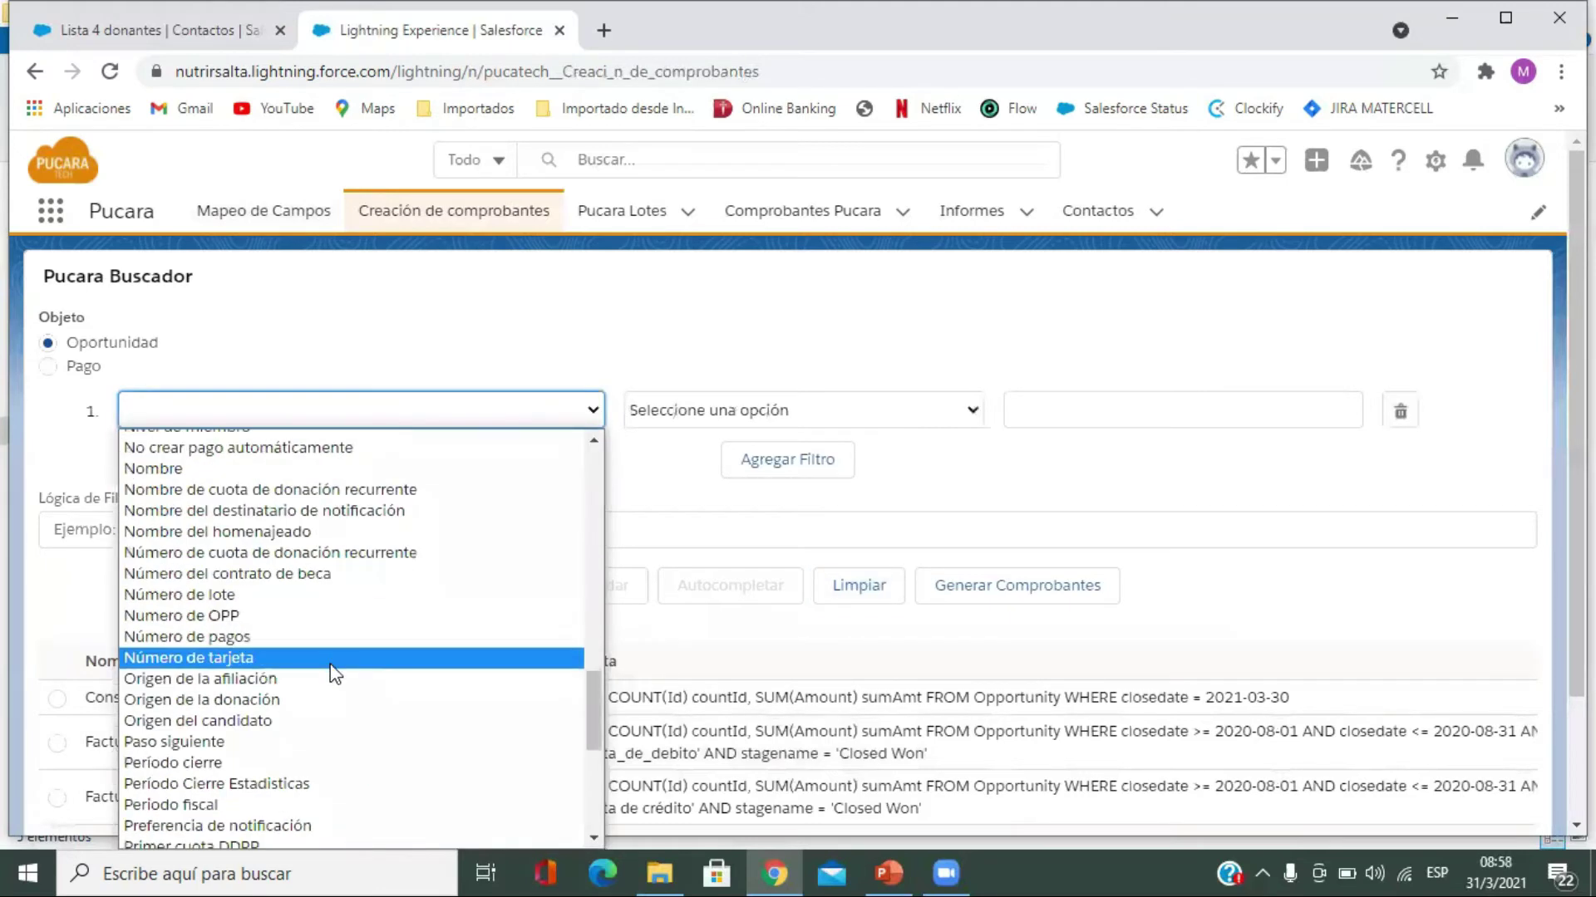
{"action": "type", "text": "f"}
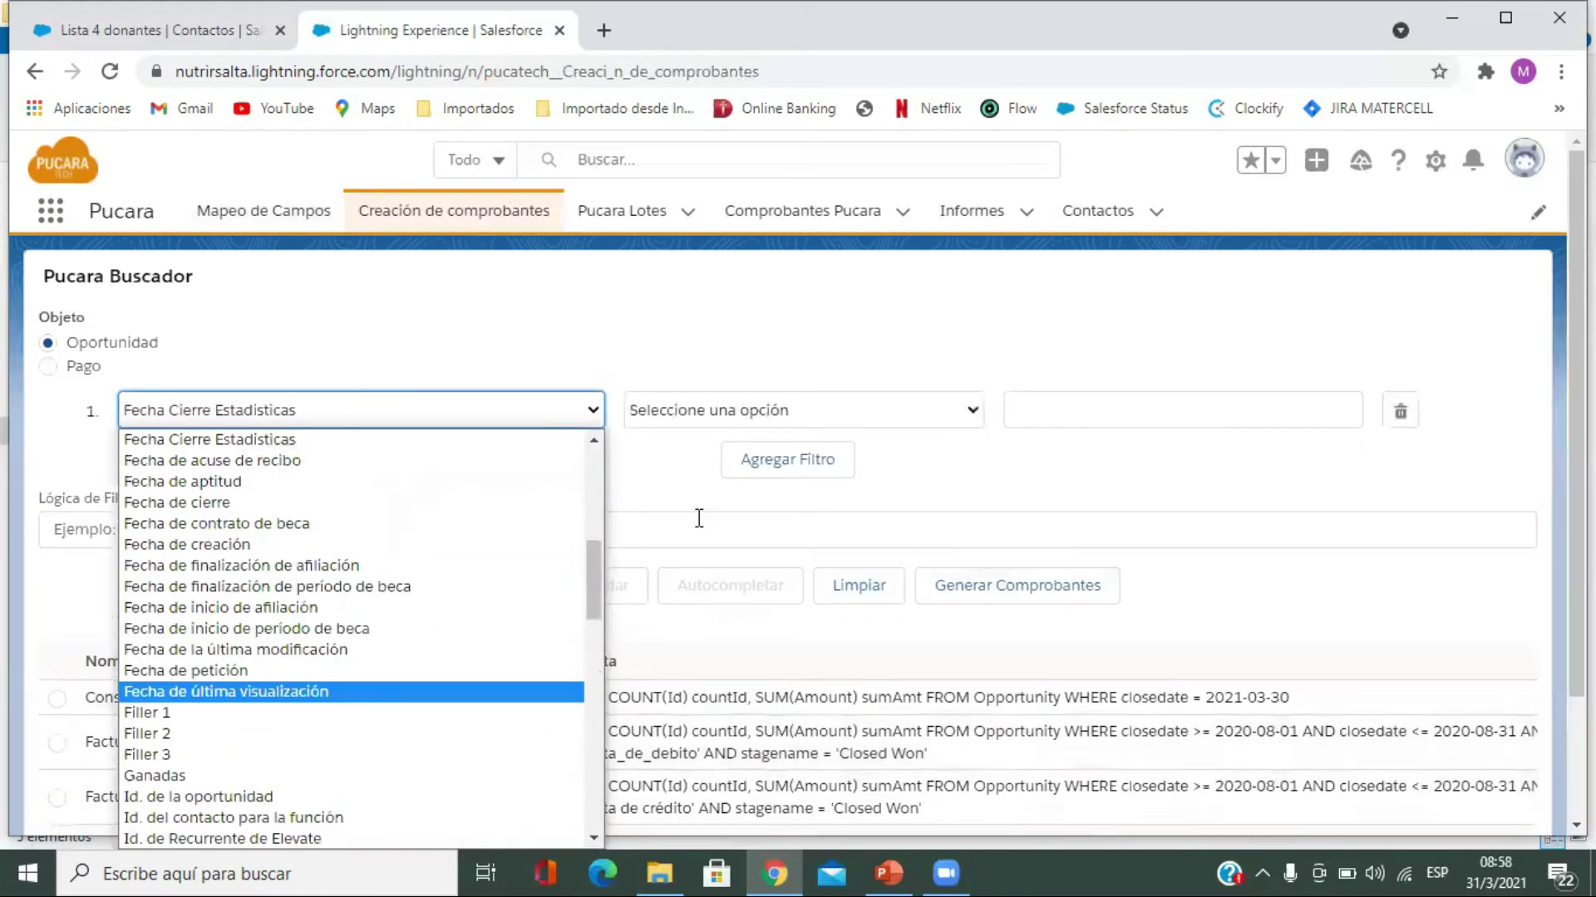
{"action": "left_click", "coordinate": [390, 502]}
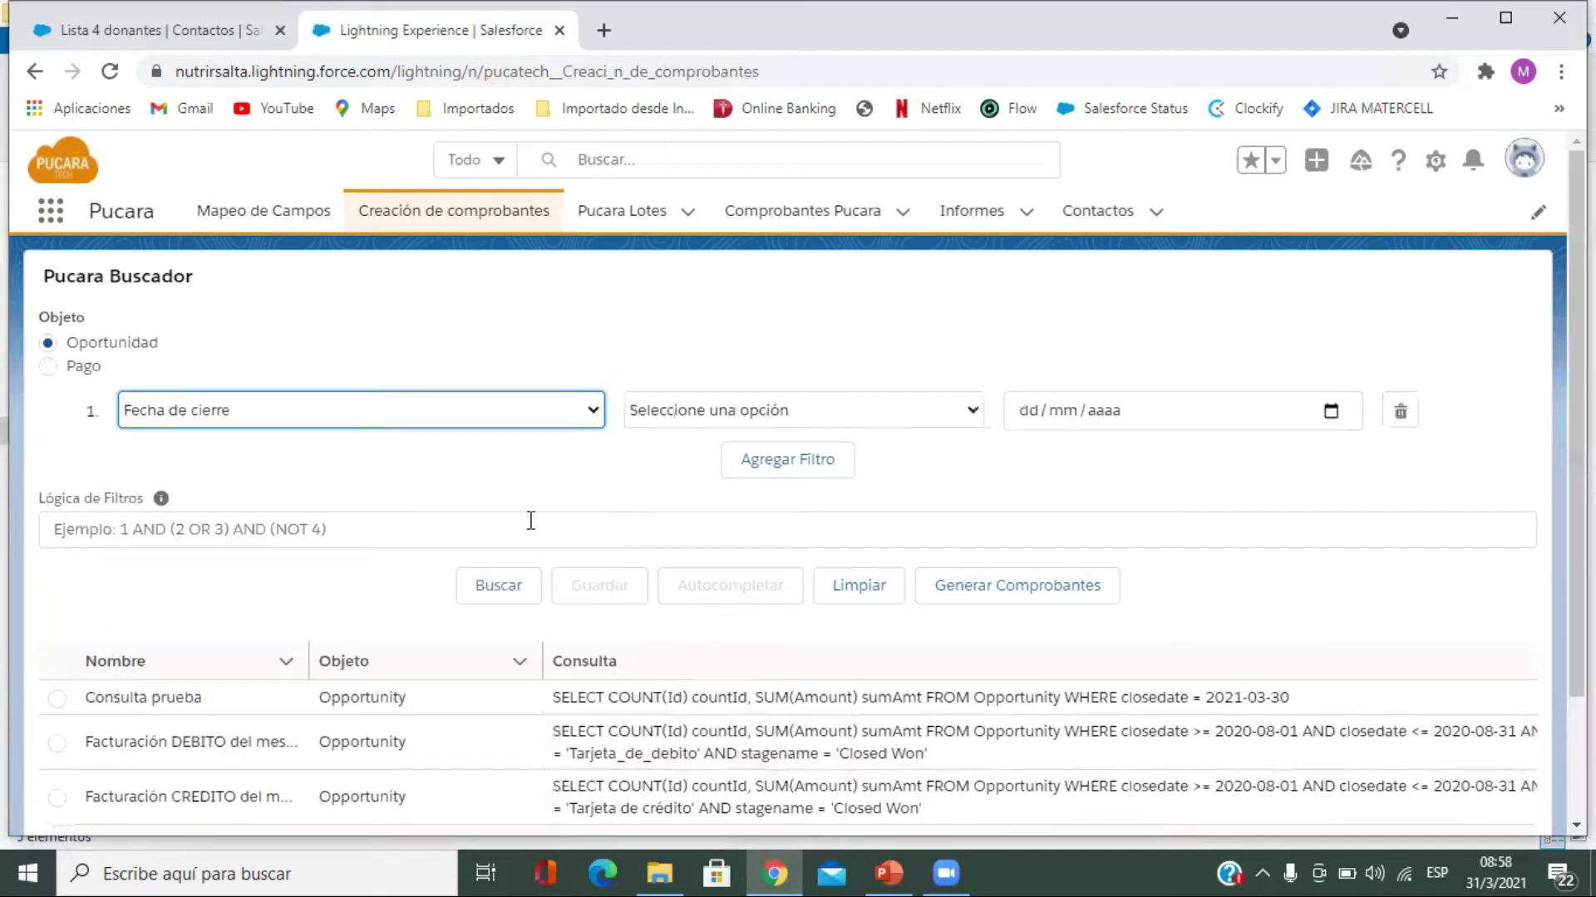
{"action": "left_click", "coordinate": [974, 415]}
{"action": "left_click", "coordinate": [752, 463]}
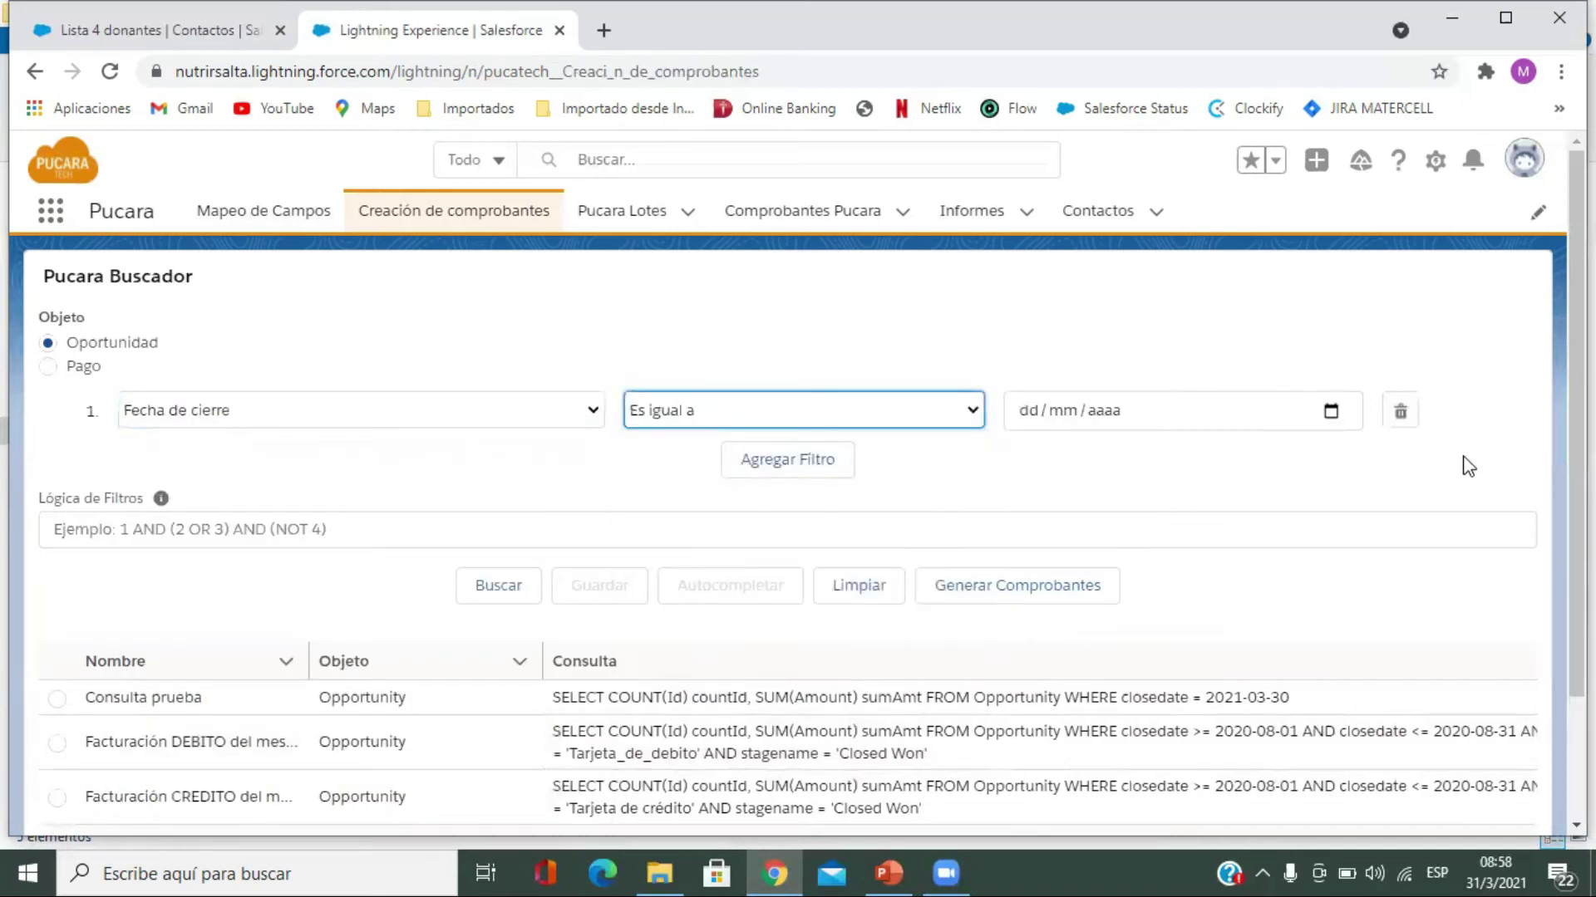
{"action": "left_click", "coordinate": [1331, 412]}
{"action": "left_click", "coordinate": [1097, 662]}
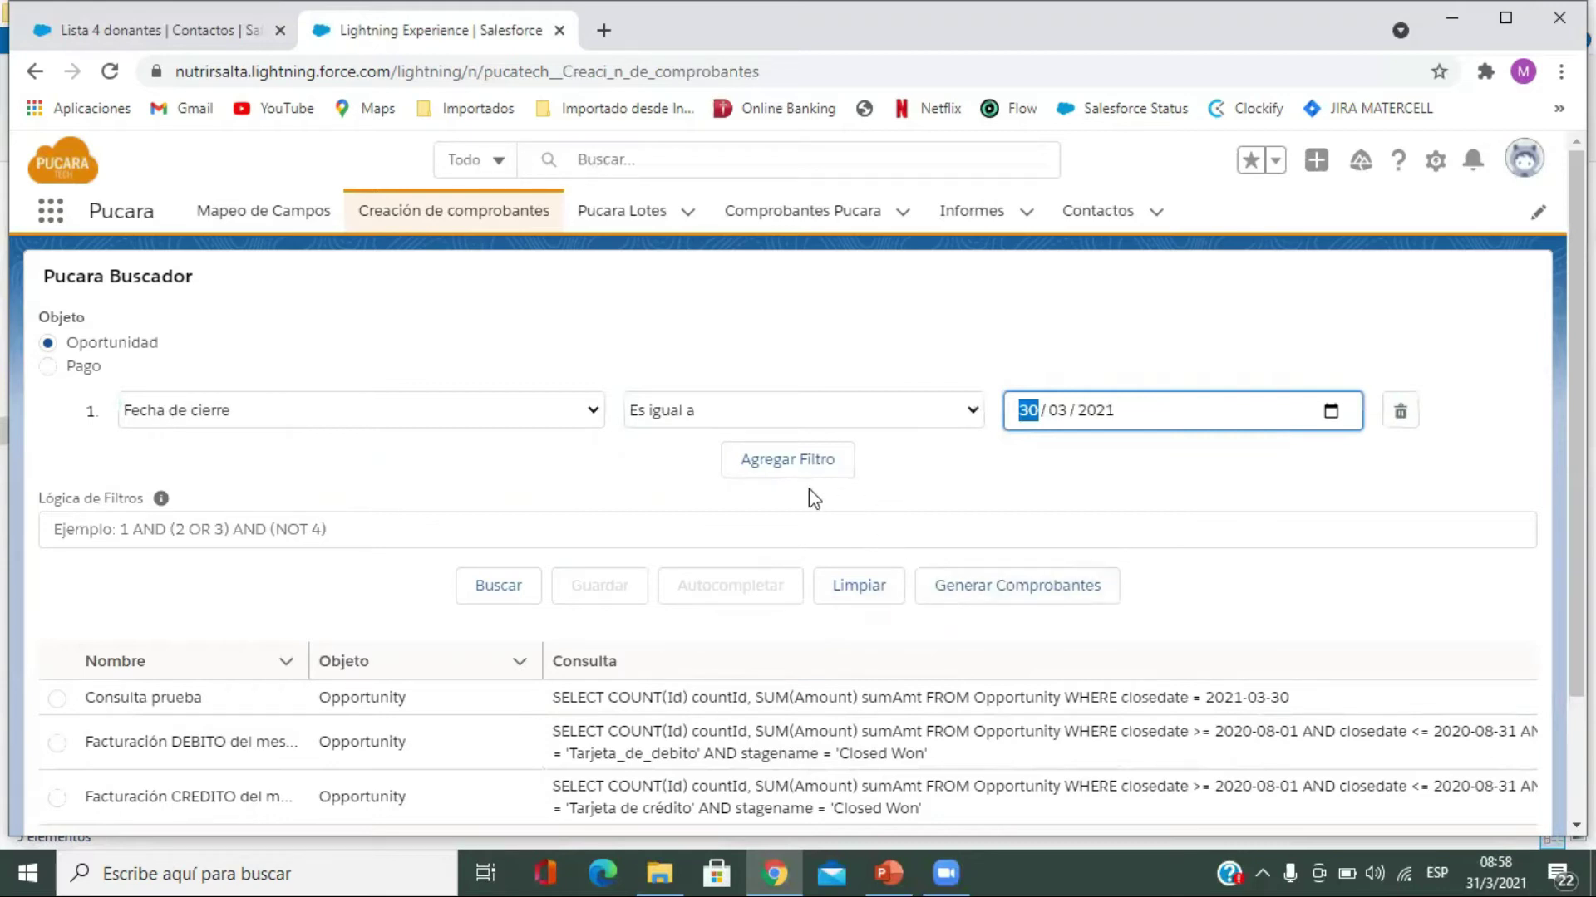
Step: Run the opportunity search and save the query under the name "Consulta prueba 2"
{"action": "left_click", "coordinate": [498, 594]}
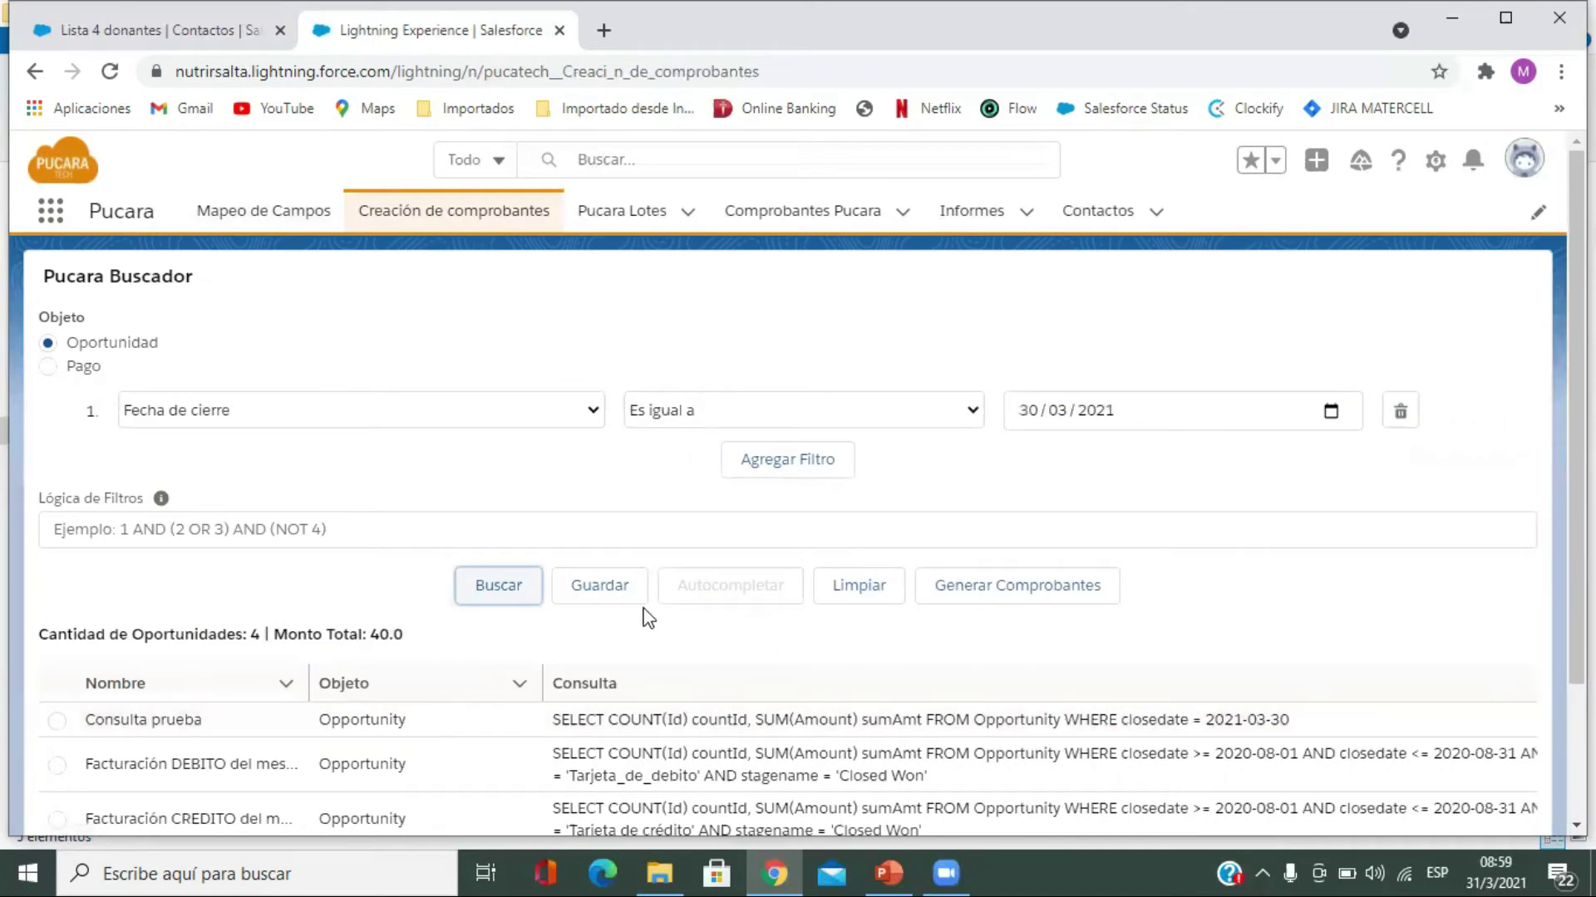
{"action": "left_click", "coordinate": [599, 594]}
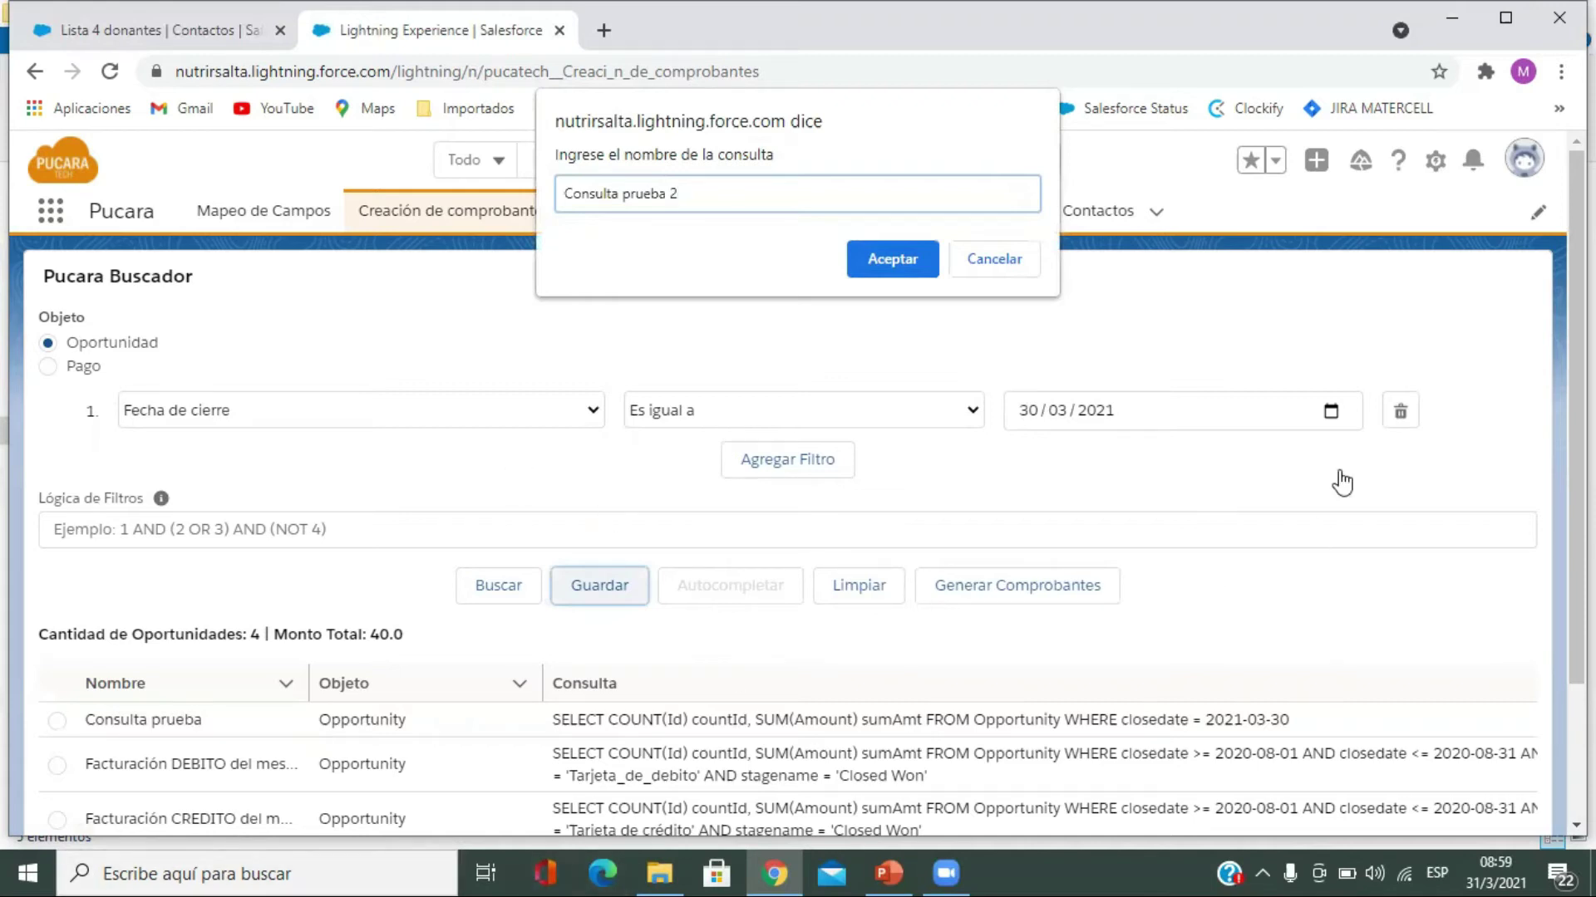
{"action": "left_click", "coordinate": [895, 254]}
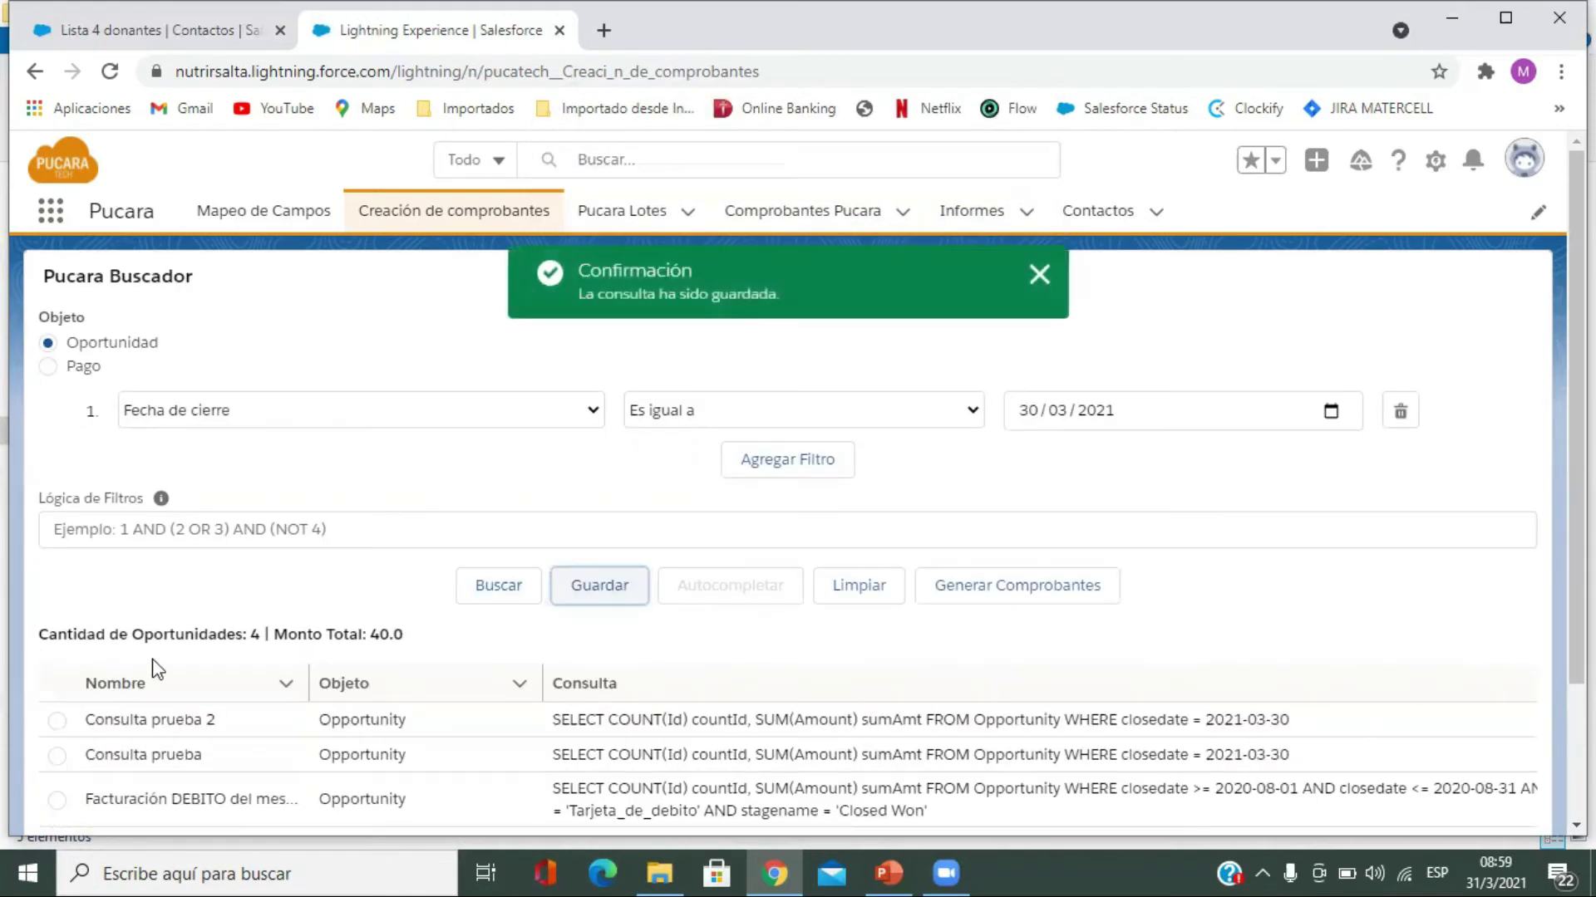
{"action": "scroll", "coordinate": [448, 639], "scroll_direction": "down", "scroll_amount": 2}
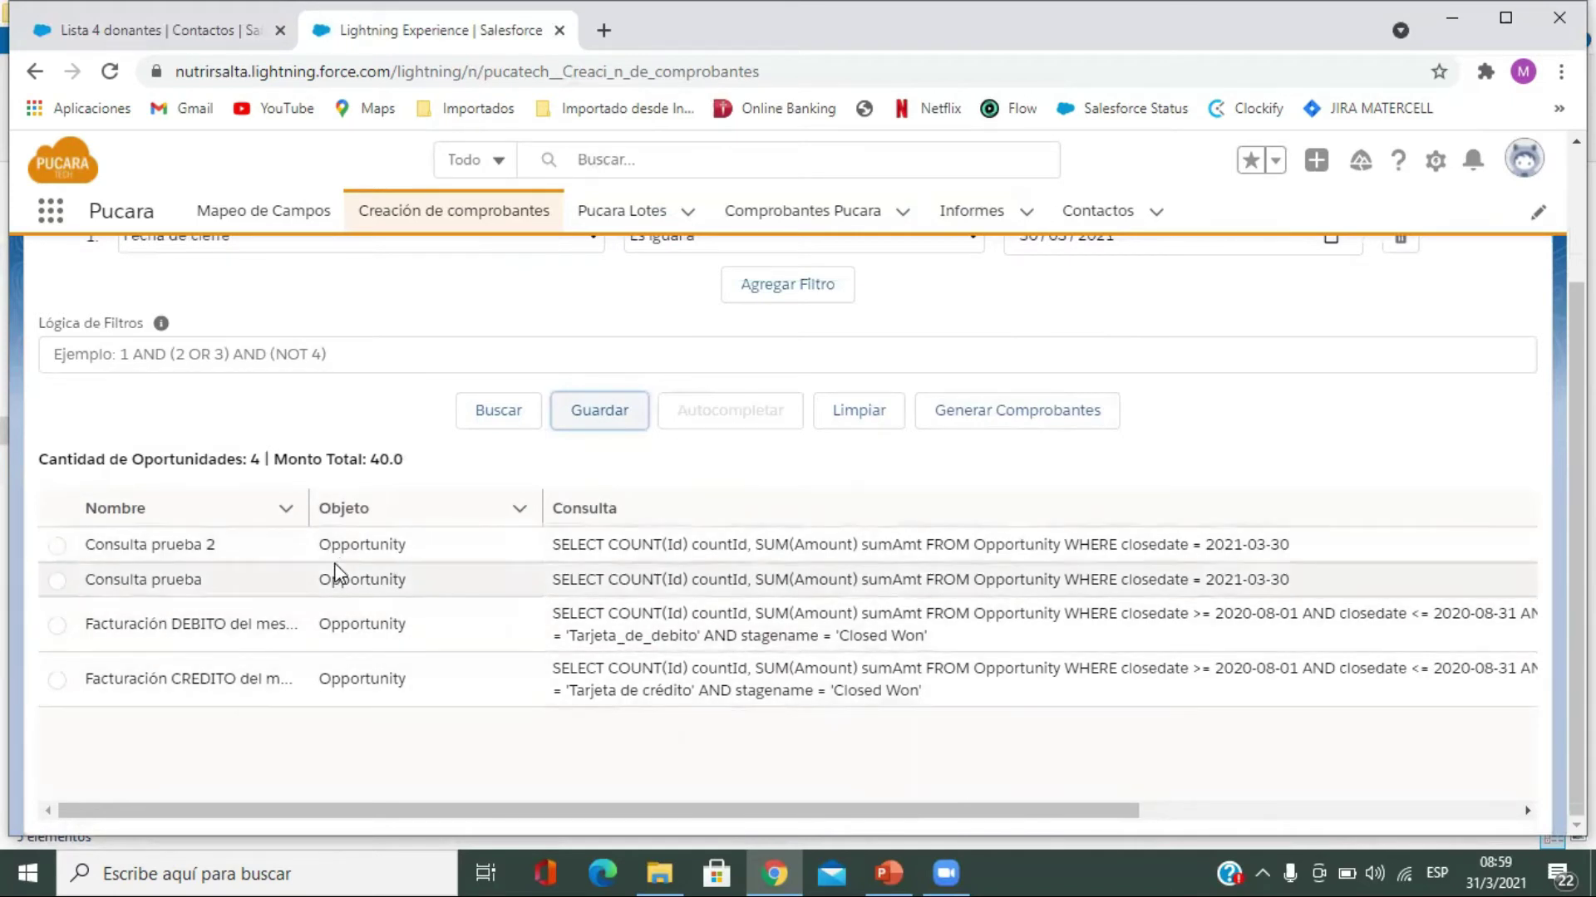
Step: Autocomplete the search filters from the saved "Facturación DEBITO" query and review the loaded criteria
{"action": "left_click", "coordinate": [56, 625]}
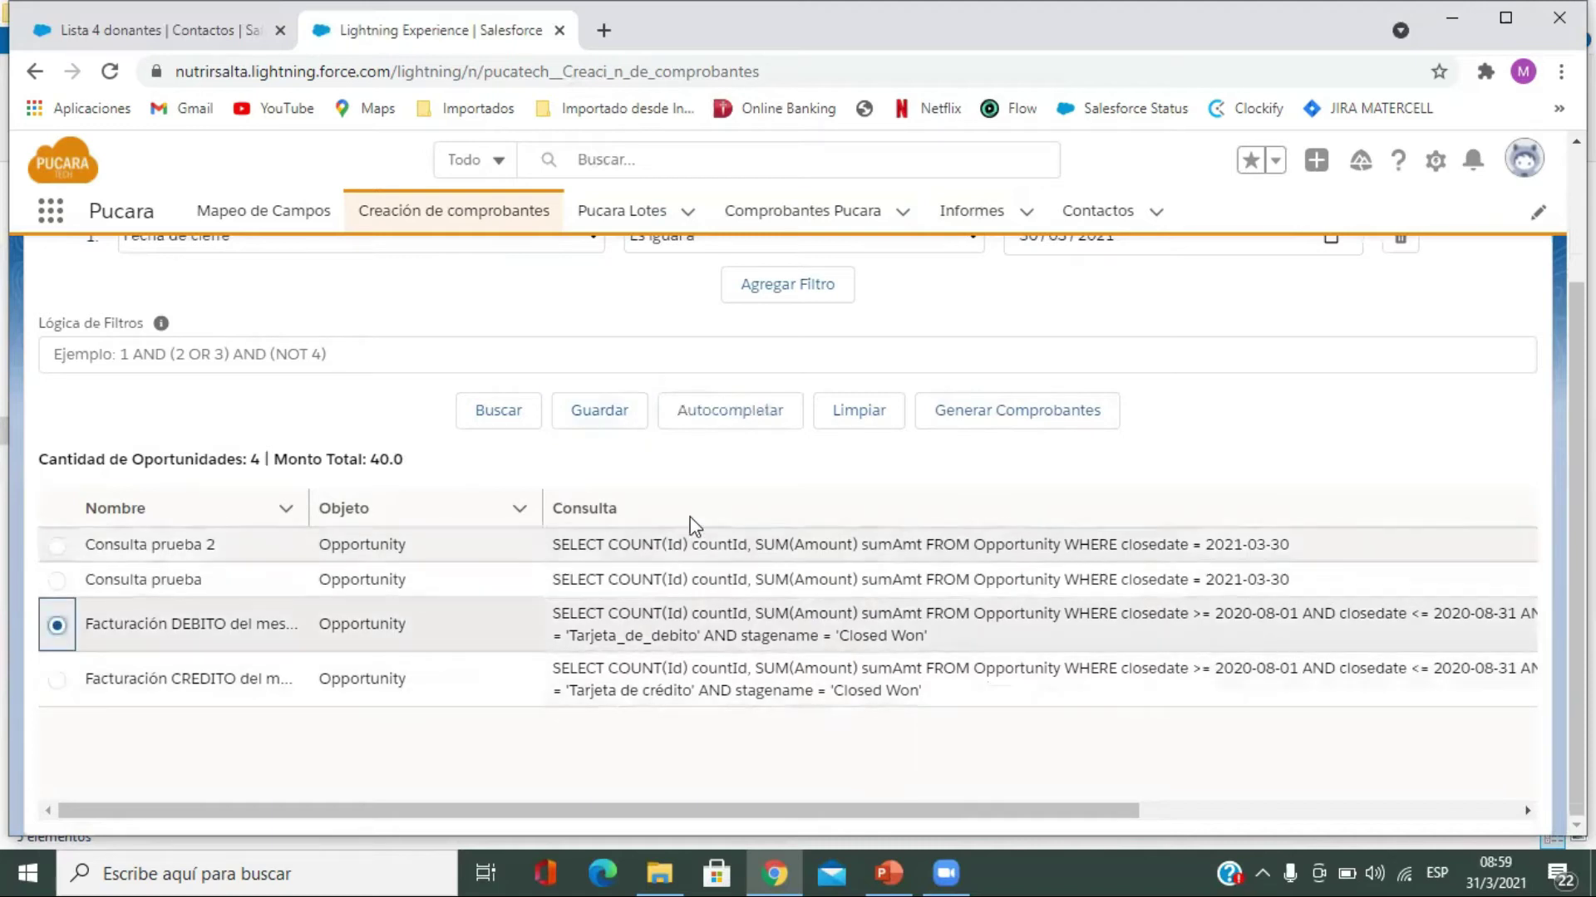
{"action": "left_click", "coordinate": [717, 422]}
{"action": "scroll", "coordinate": [634, 674], "scroll_direction": "up", "scroll_amount": 3}
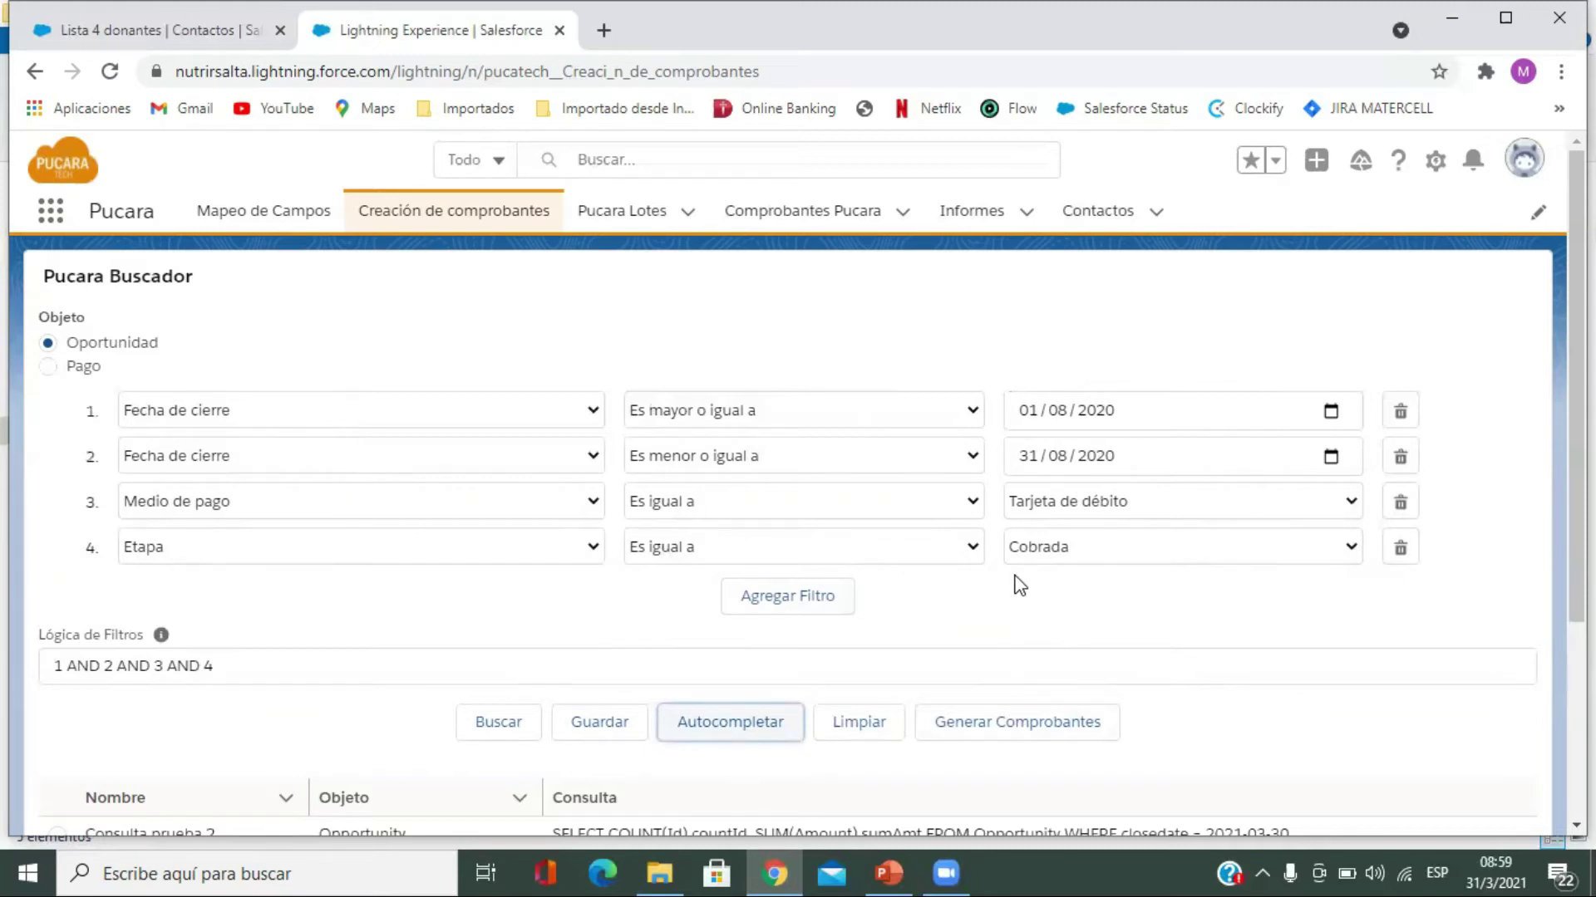
{"action": "scroll", "coordinate": [379, 598], "scroll_direction": "down", "scroll_amount": 3}
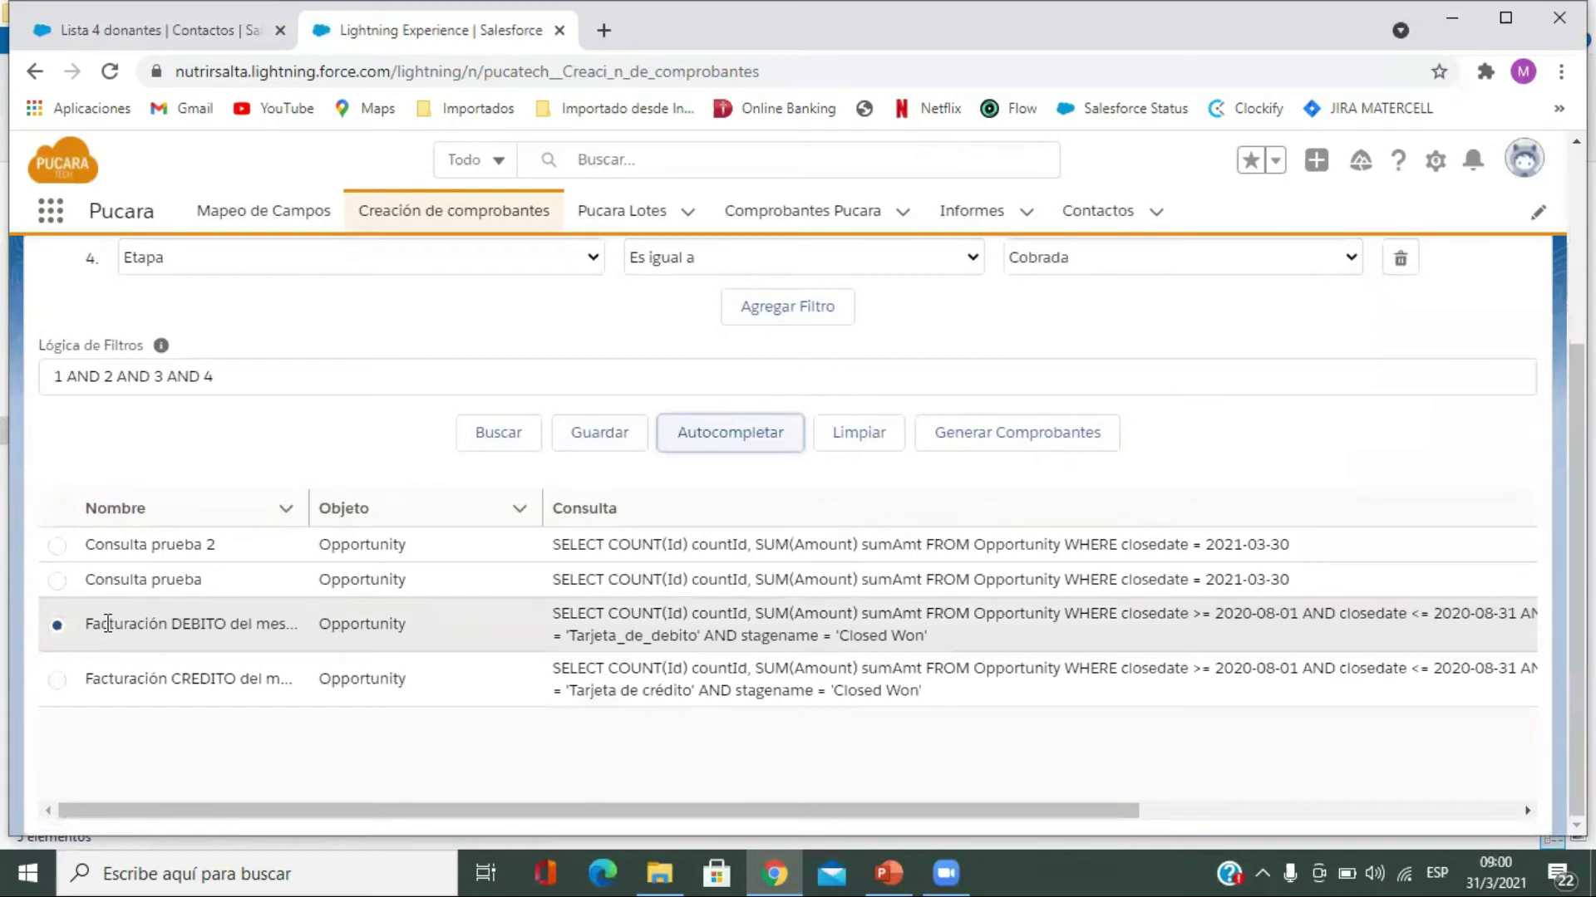
Step: Autocomplete the filters from the saved query "Consulta prueba 2" and run the opportunity search
{"action": "left_click", "coordinate": [63, 555]}
{"action": "left_click", "coordinate": [58, 547]}
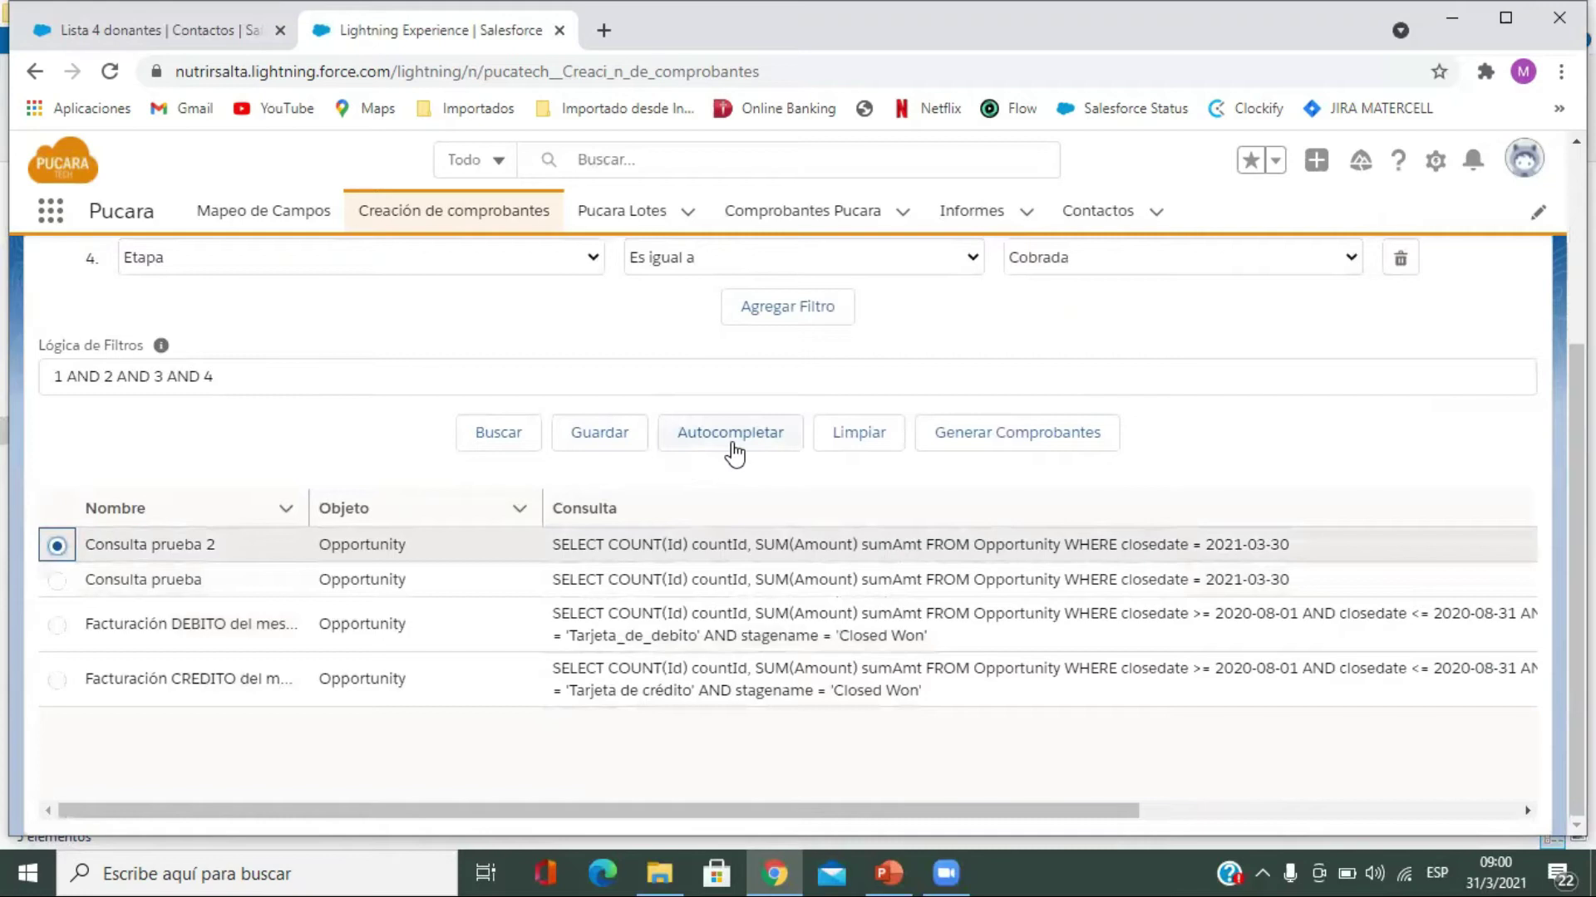
{"action": "left_click", "coordinate": [731, 433]}
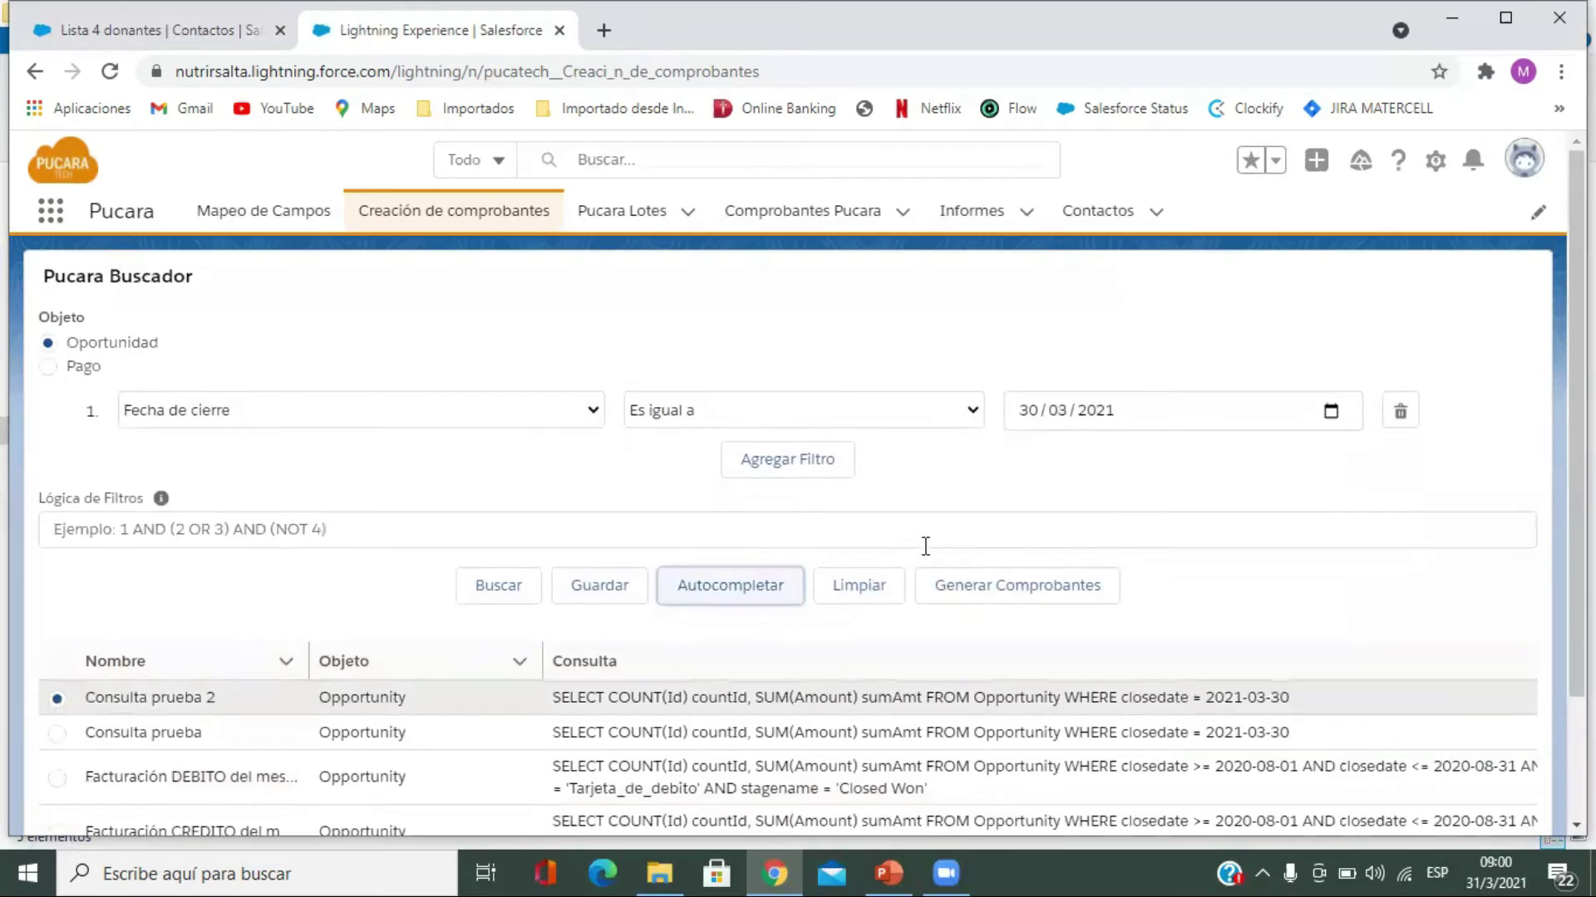
{"action": "left_click", "coordinate": [500, 595]}
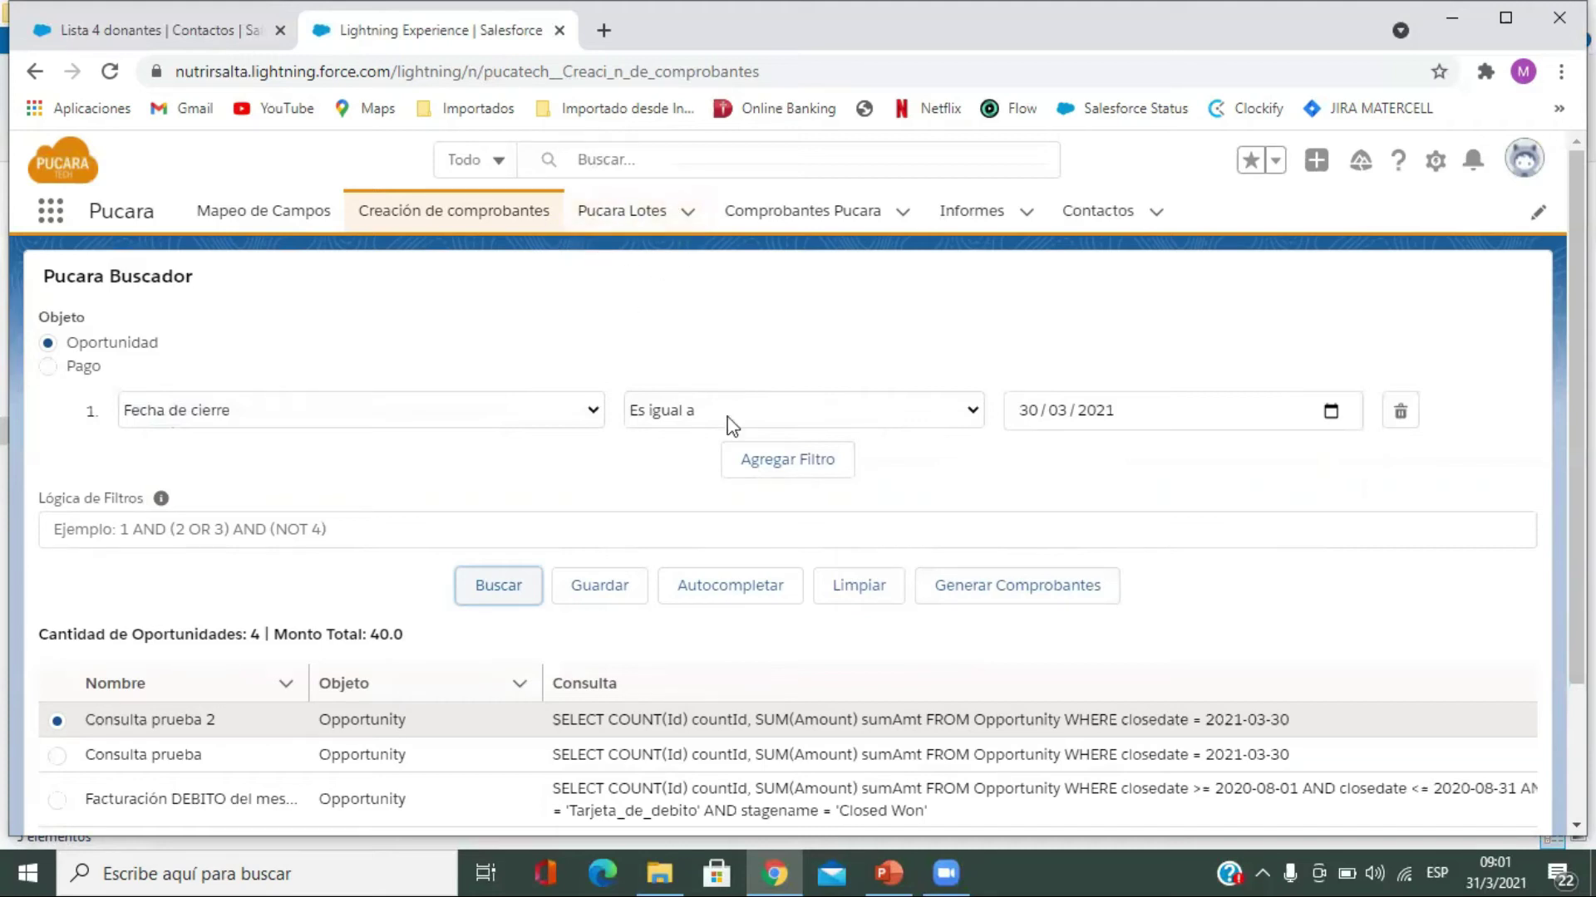
Step: Generate the comprobantes from the found opportunities in a new batch named "Lote prueba 2"
{"action": "left_click", "coordinate": [962, 598]}
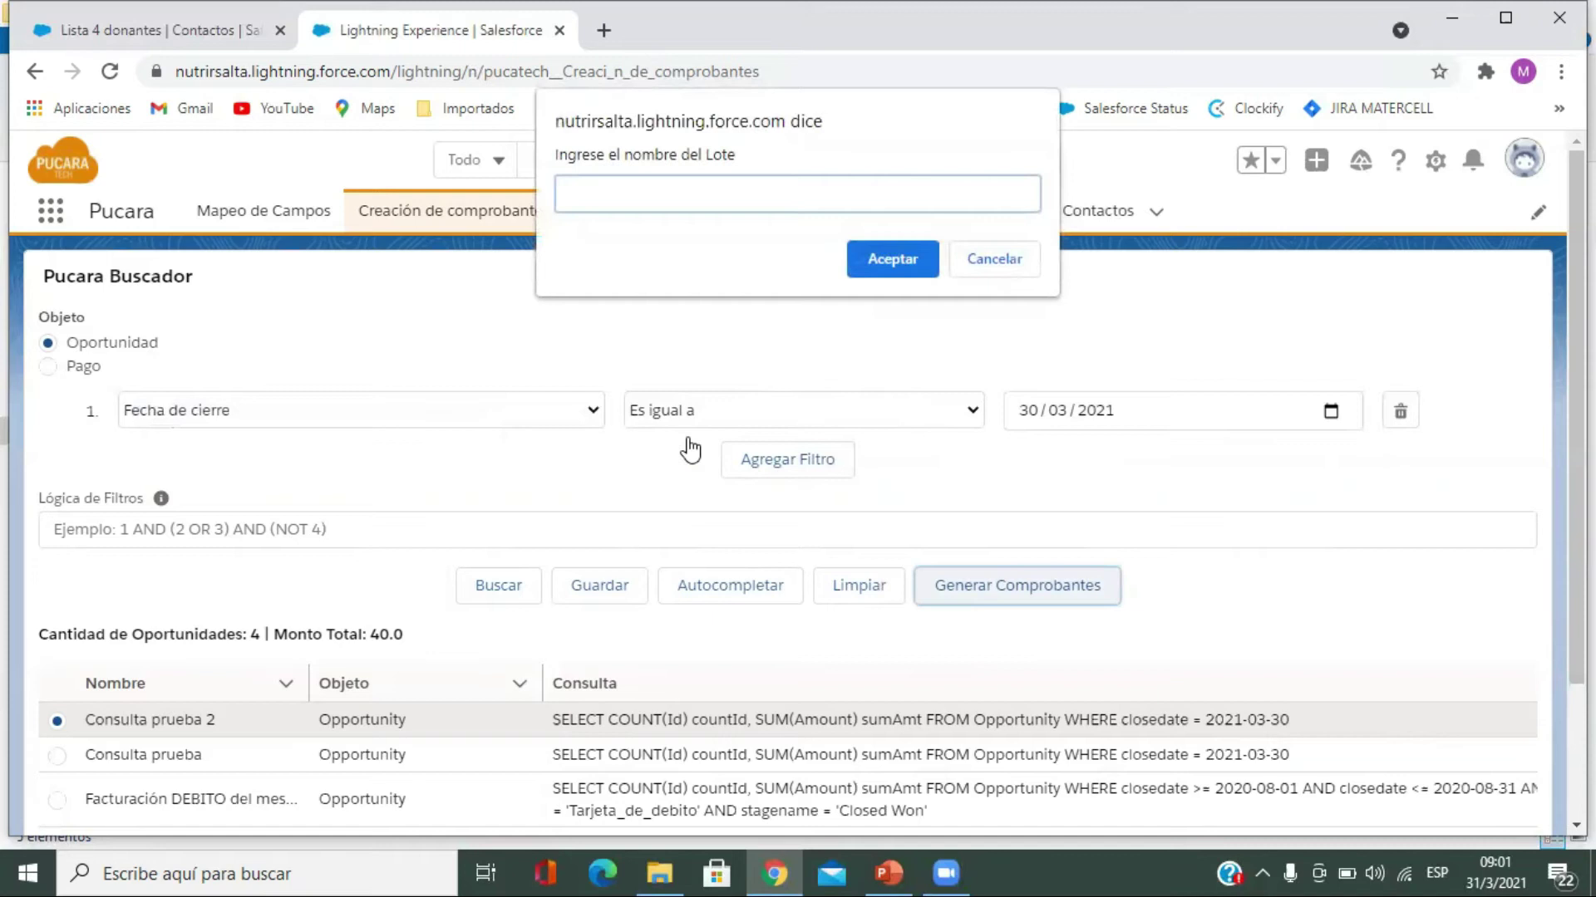
{"action": "type", "text": "Lote prueba 2"}
{"action": "left_click", "coordinate": [872, 261]}
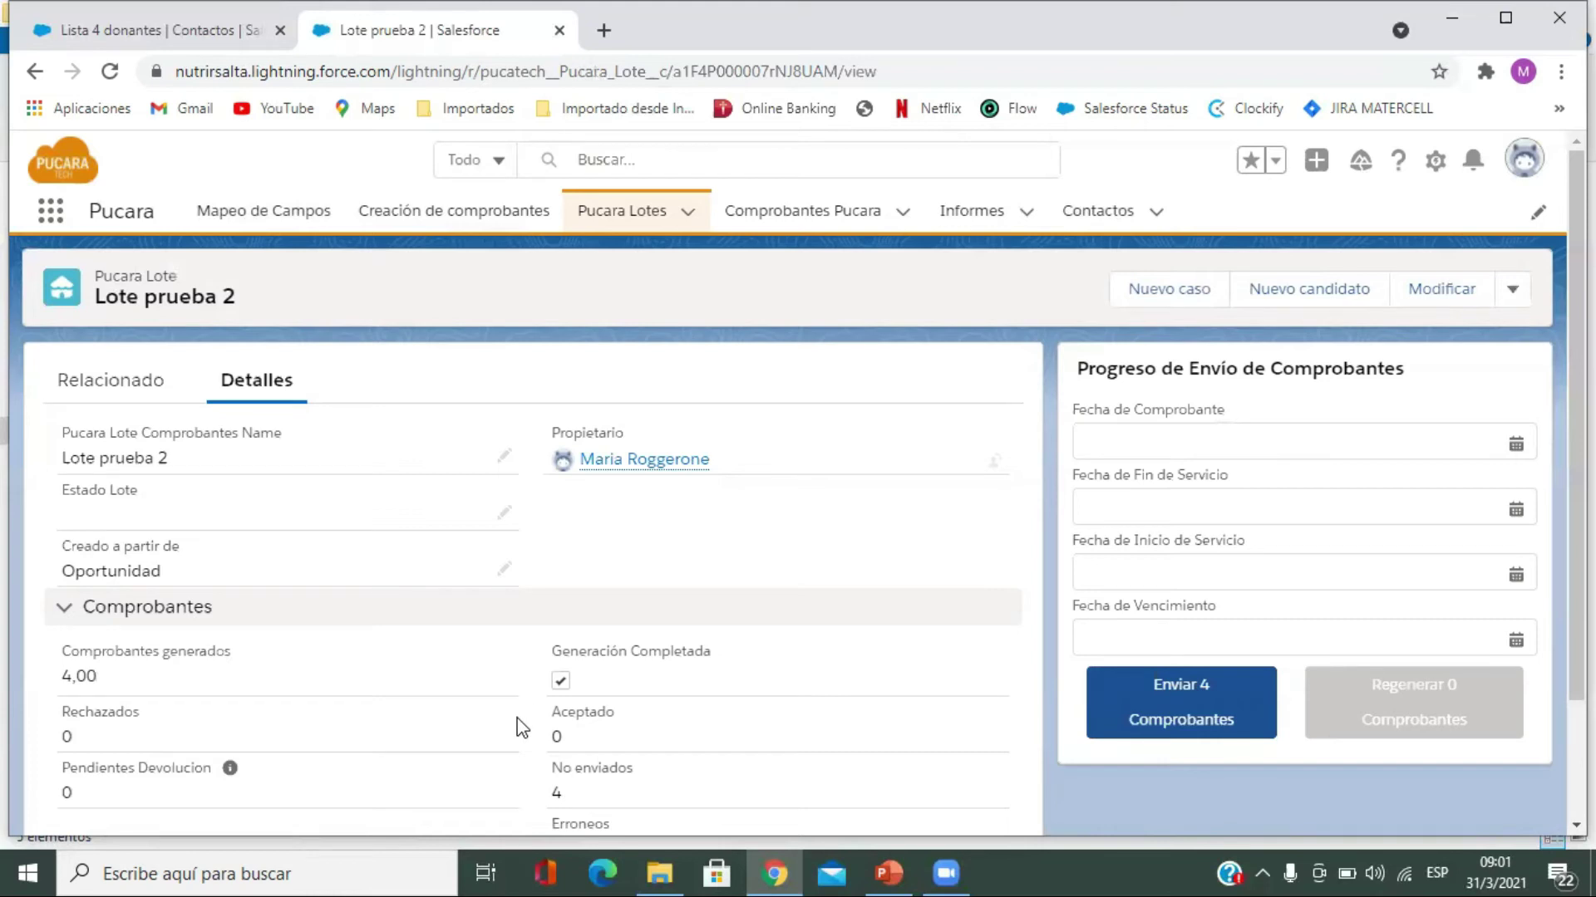
Step: Set the Comprobante, Fin de Servicio, Inicio de Servicio and Vencimiento dates to 30/03/2021 and send the batch's comprobantes
{"action": "scroll", "coordinate": [168, 673], "scroll_direction": "down", "scroll_amount": 1}
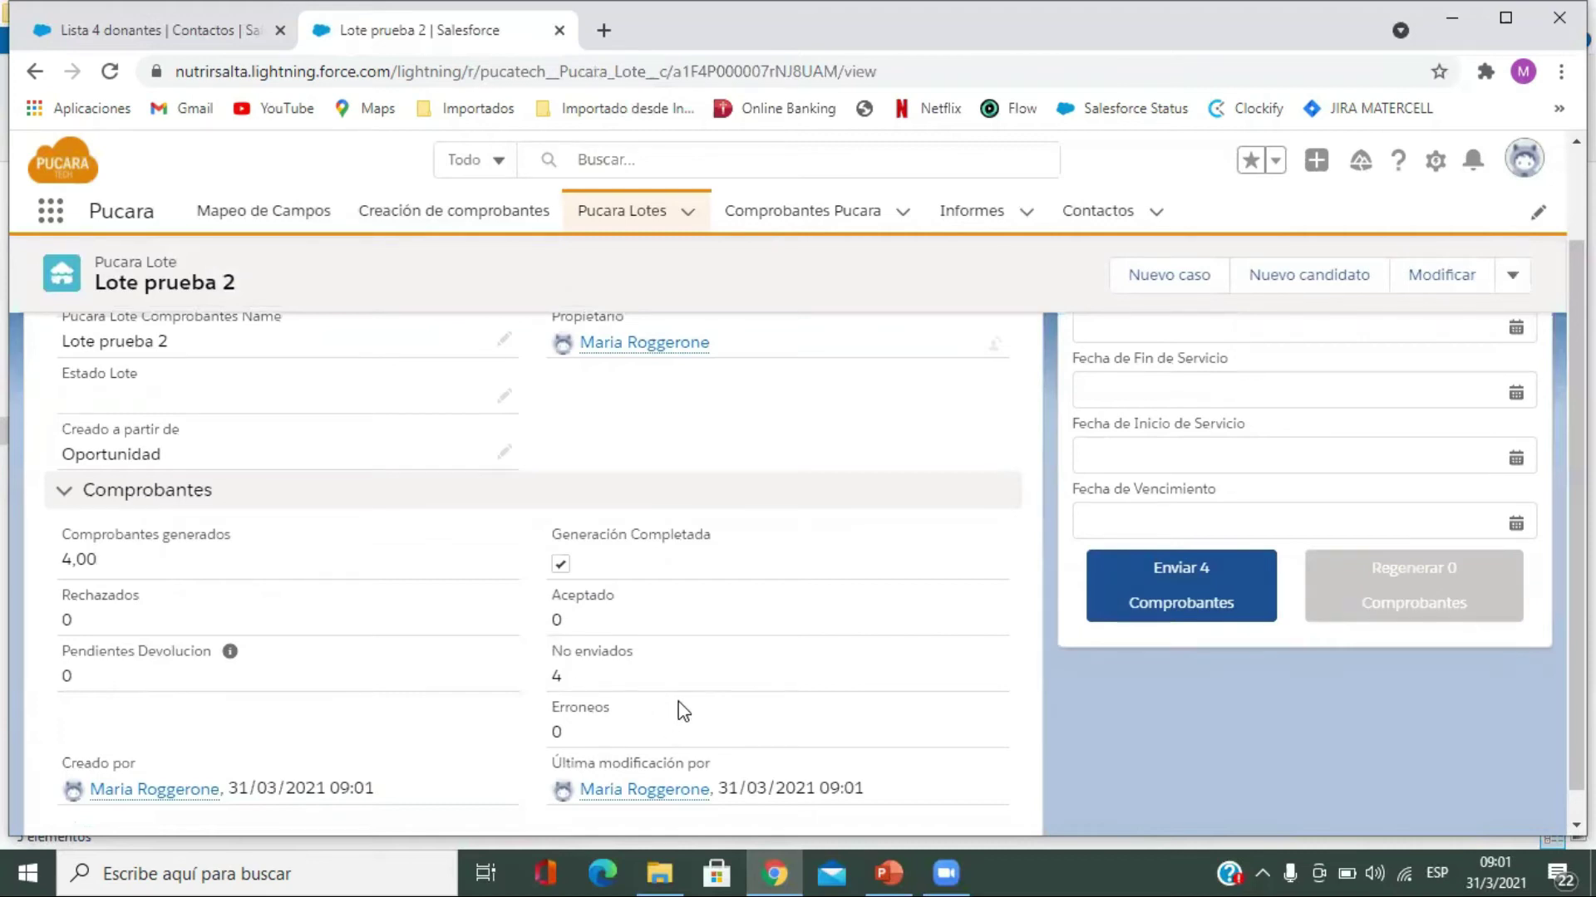
{"action": "scroll", "coordinate": [679, 710], "scroll_direction": "up", "scroll_amount": 1}
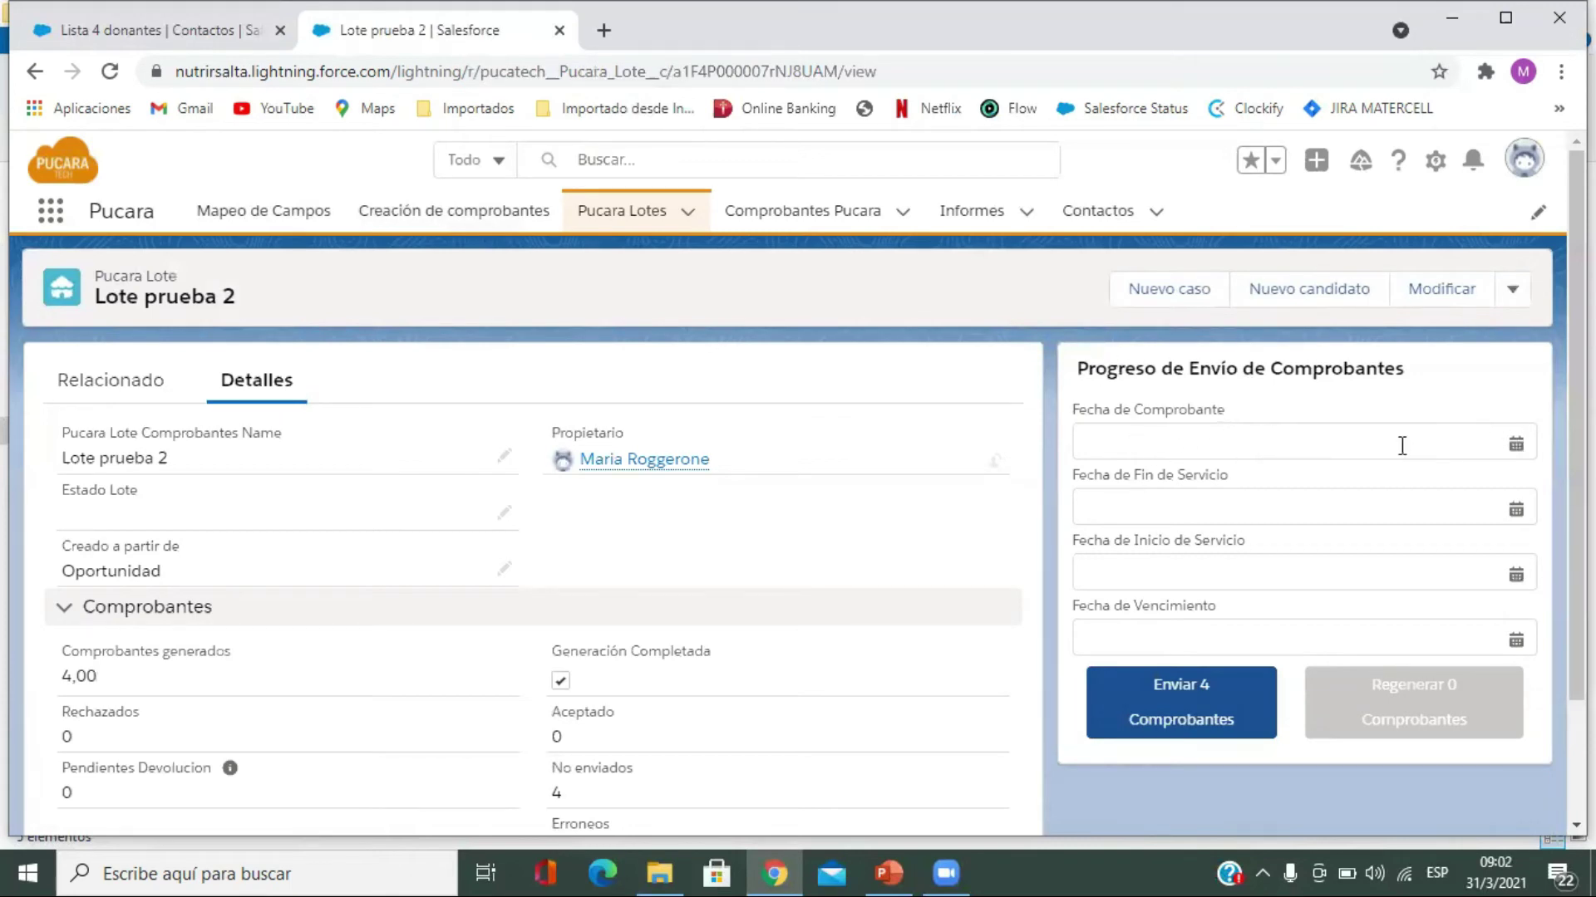
{"action": "left_click", "coordinate": [1505, 447]}
{"action": "left_click", "coordinate": [1275, 757]}
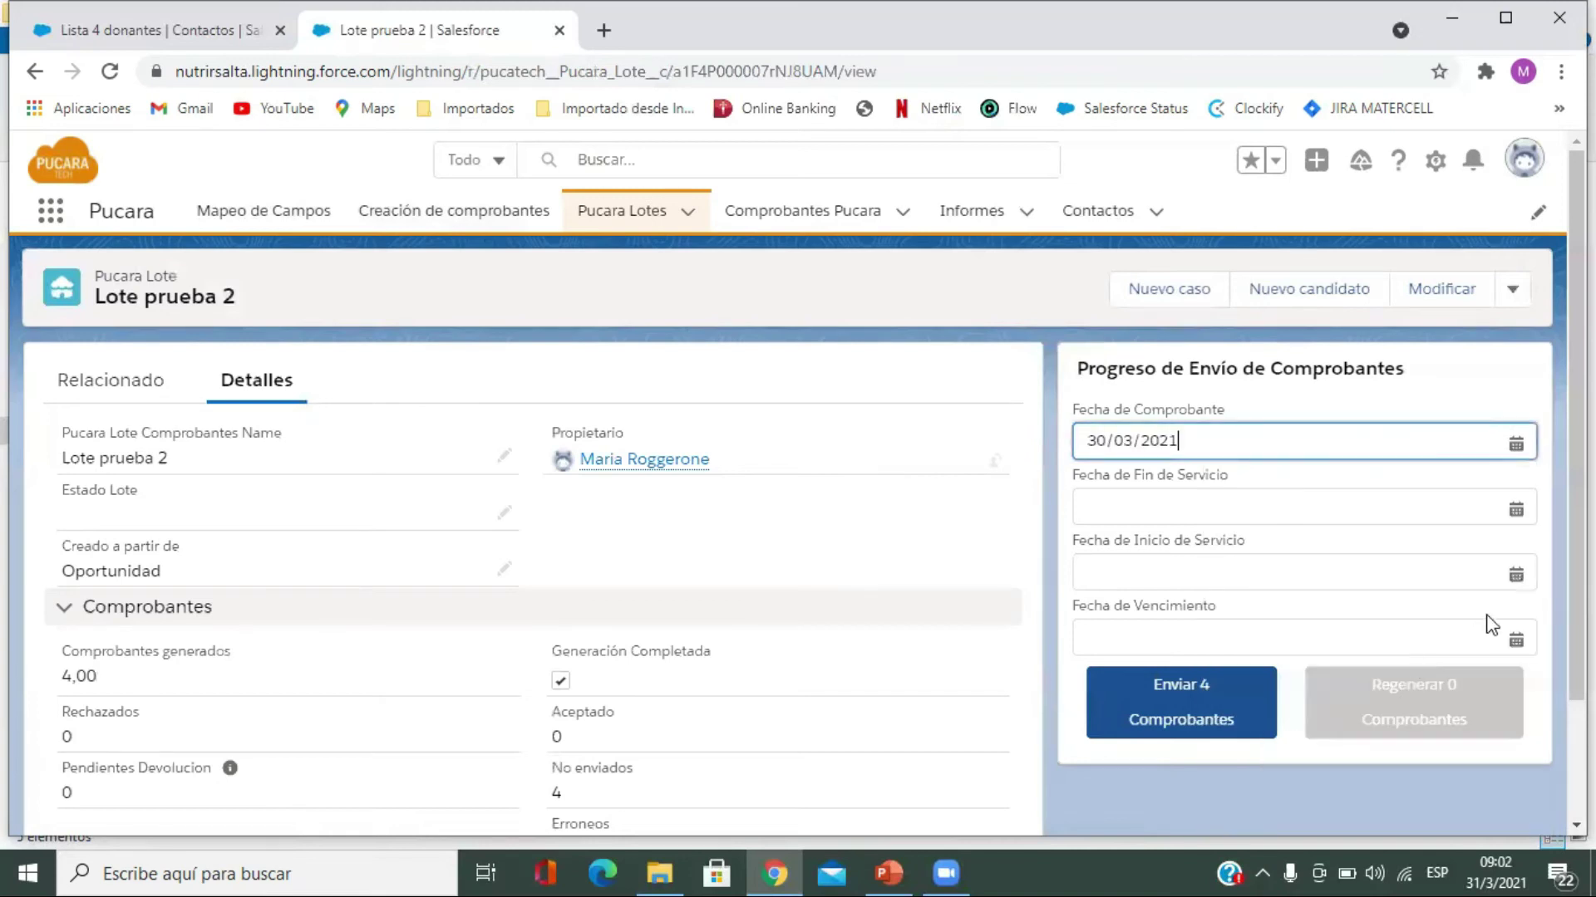
{"action": "left_click", "coordinate": [1514, 509]}
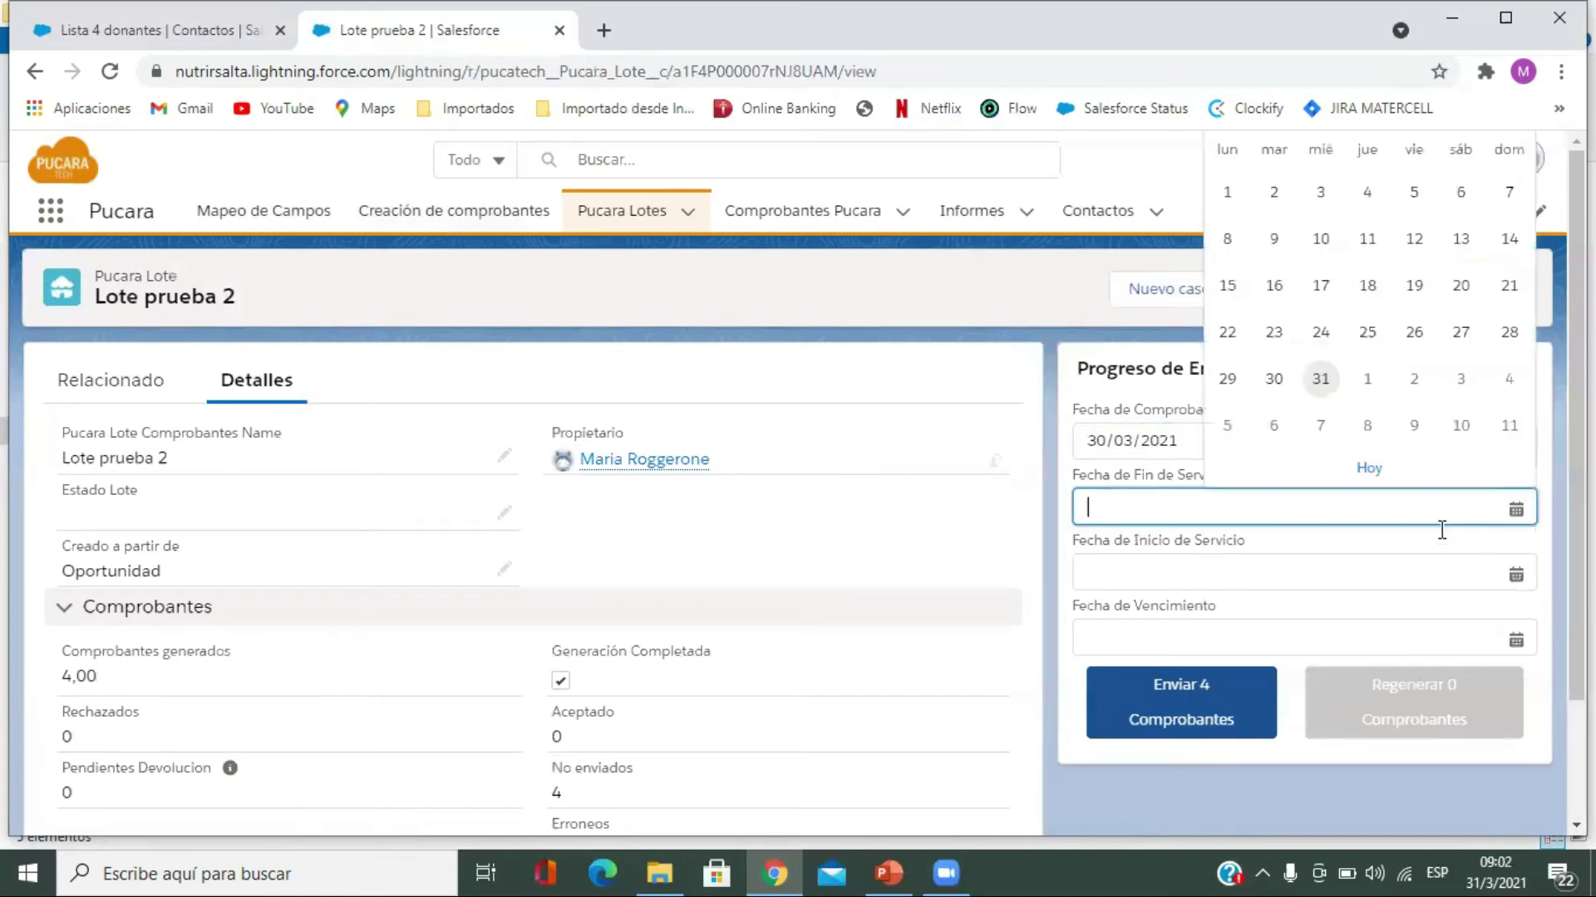
{"action": "left_click", "coordinate": [1273, 382]}
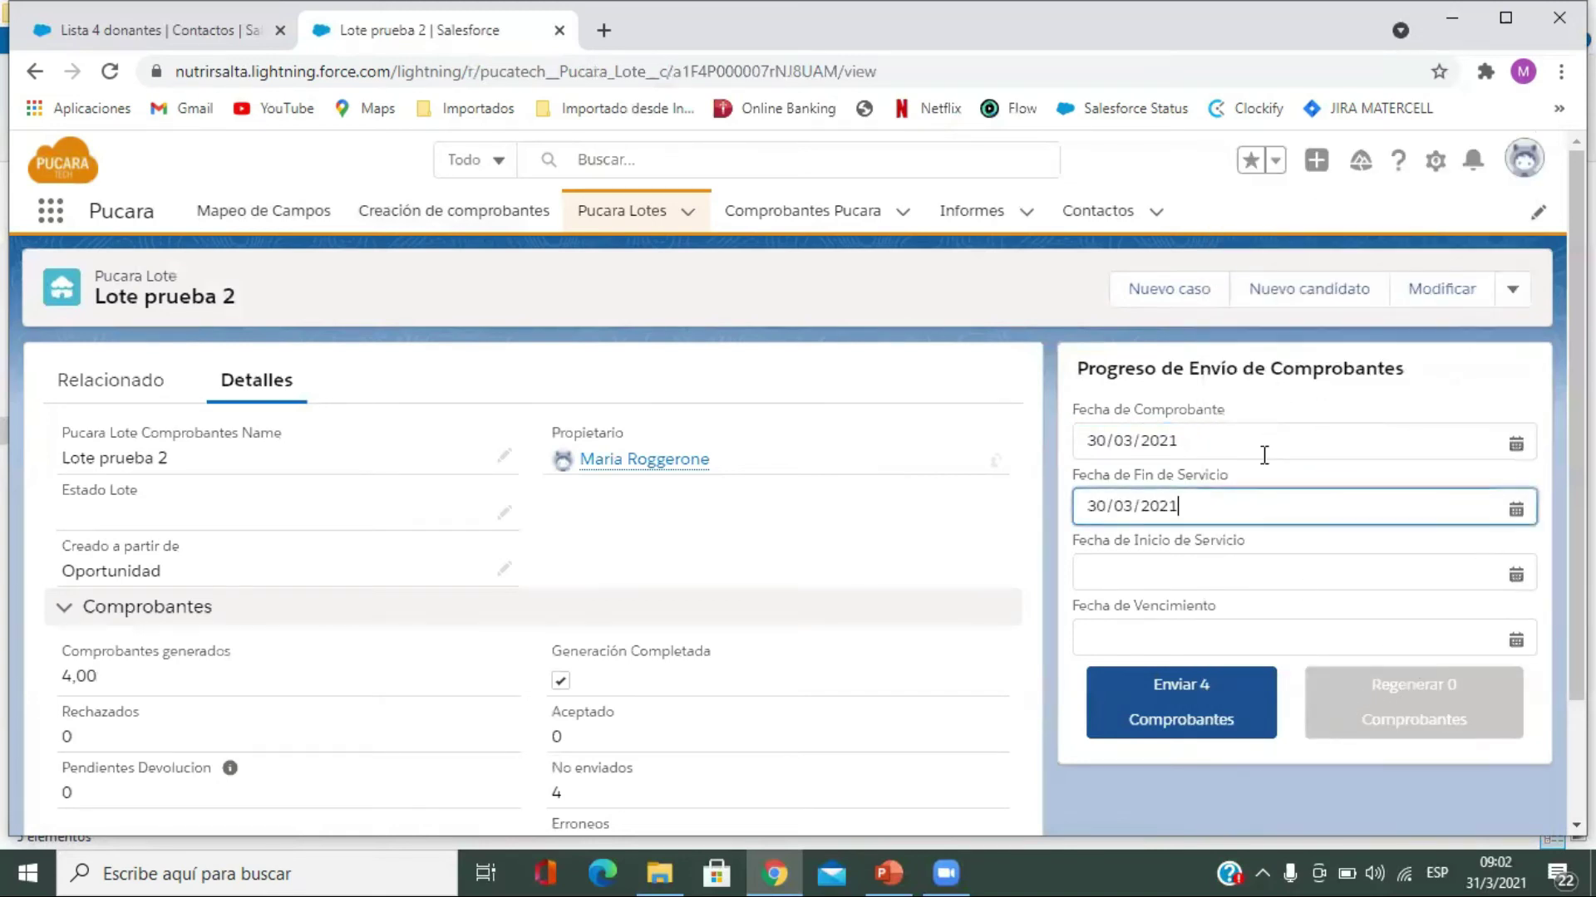
{"action": "left_click", "coordinate": [1220, 576]}
{"action": "left_click", "coordinate": [1273, 448]}
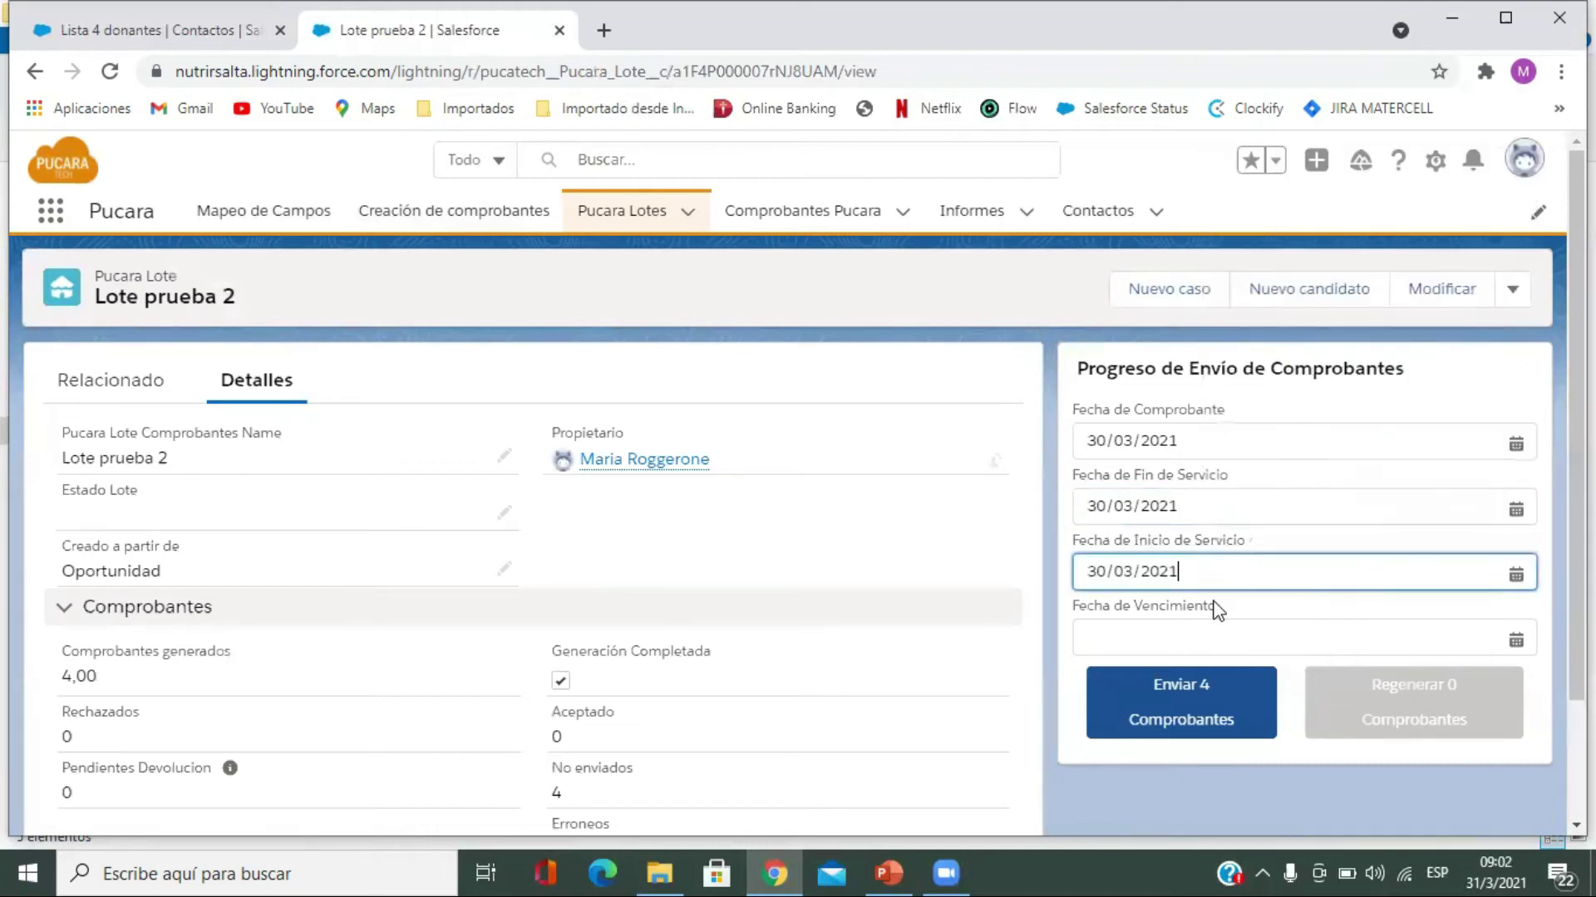
{"action": "left_click", "coordinate": [1215, 630]}
{"action": "left_click", "coordinate": [1270, 511]}
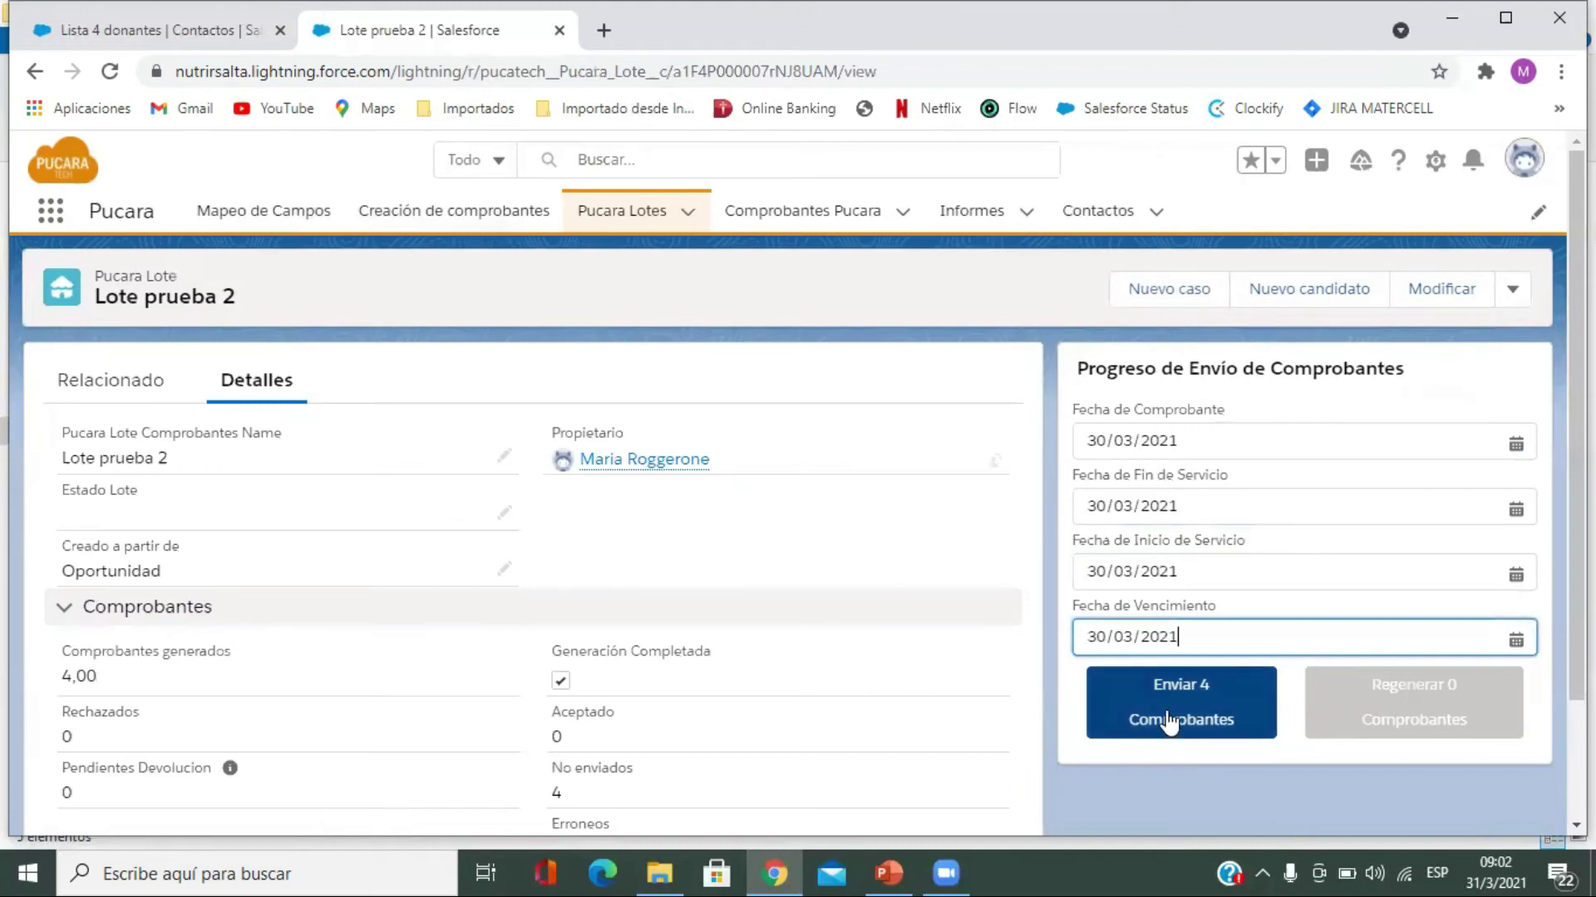
{"action": "left_click", "coordinate": [1128, 710]}
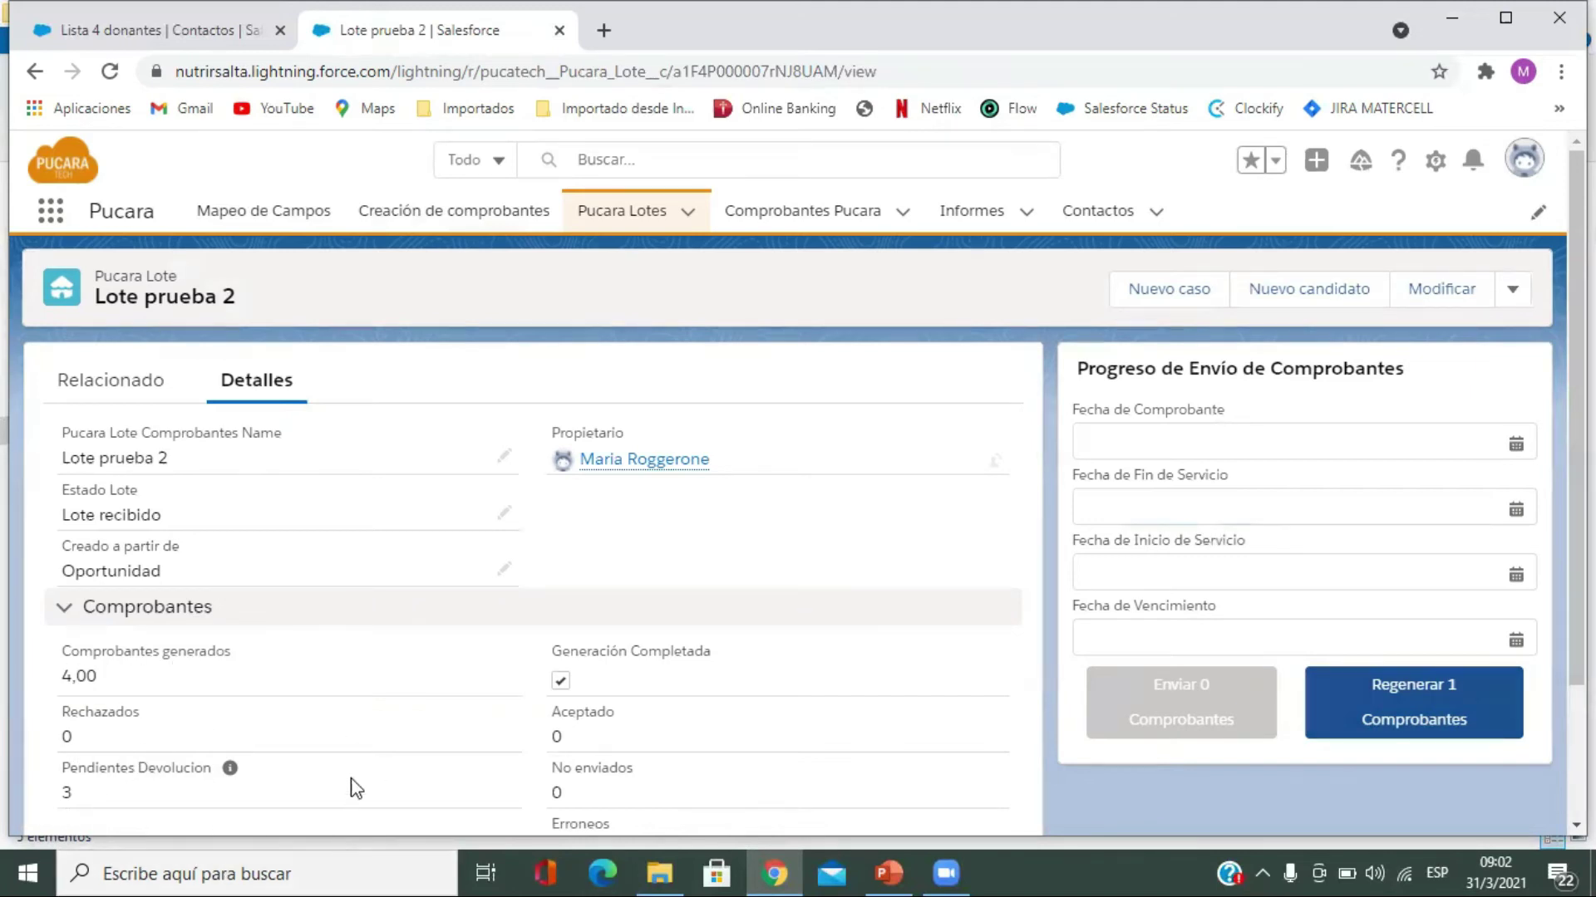
Step: Reload the batch page twice to check the sending status of its comprobantes
{"action": "left_click", "coordinate": [939, 77]}
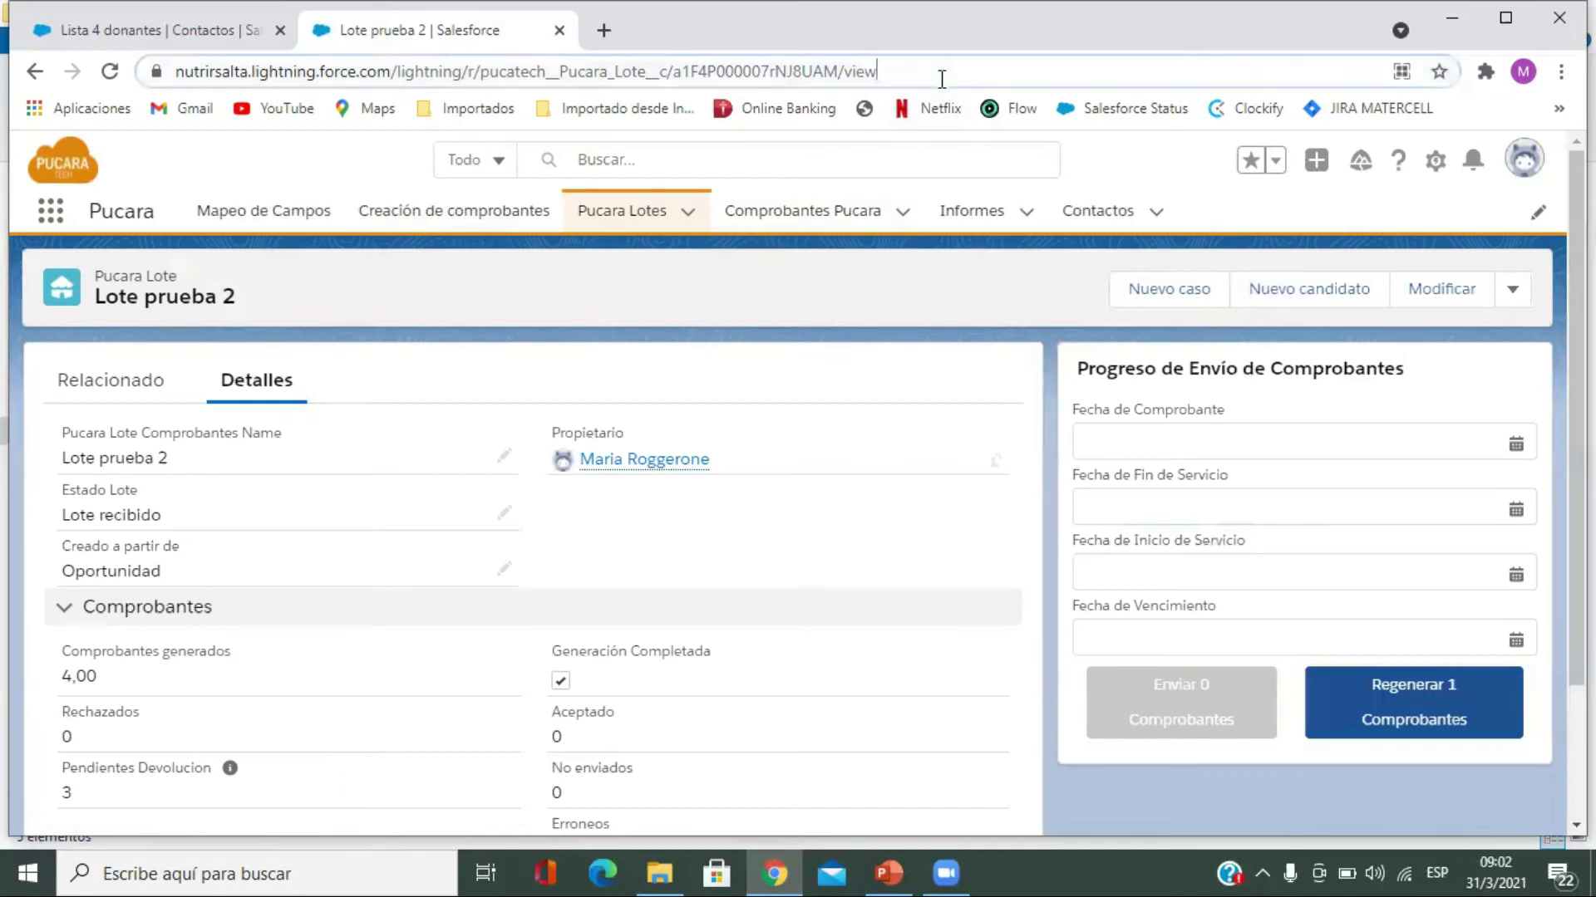
{"action": "key", "text": "Return"}
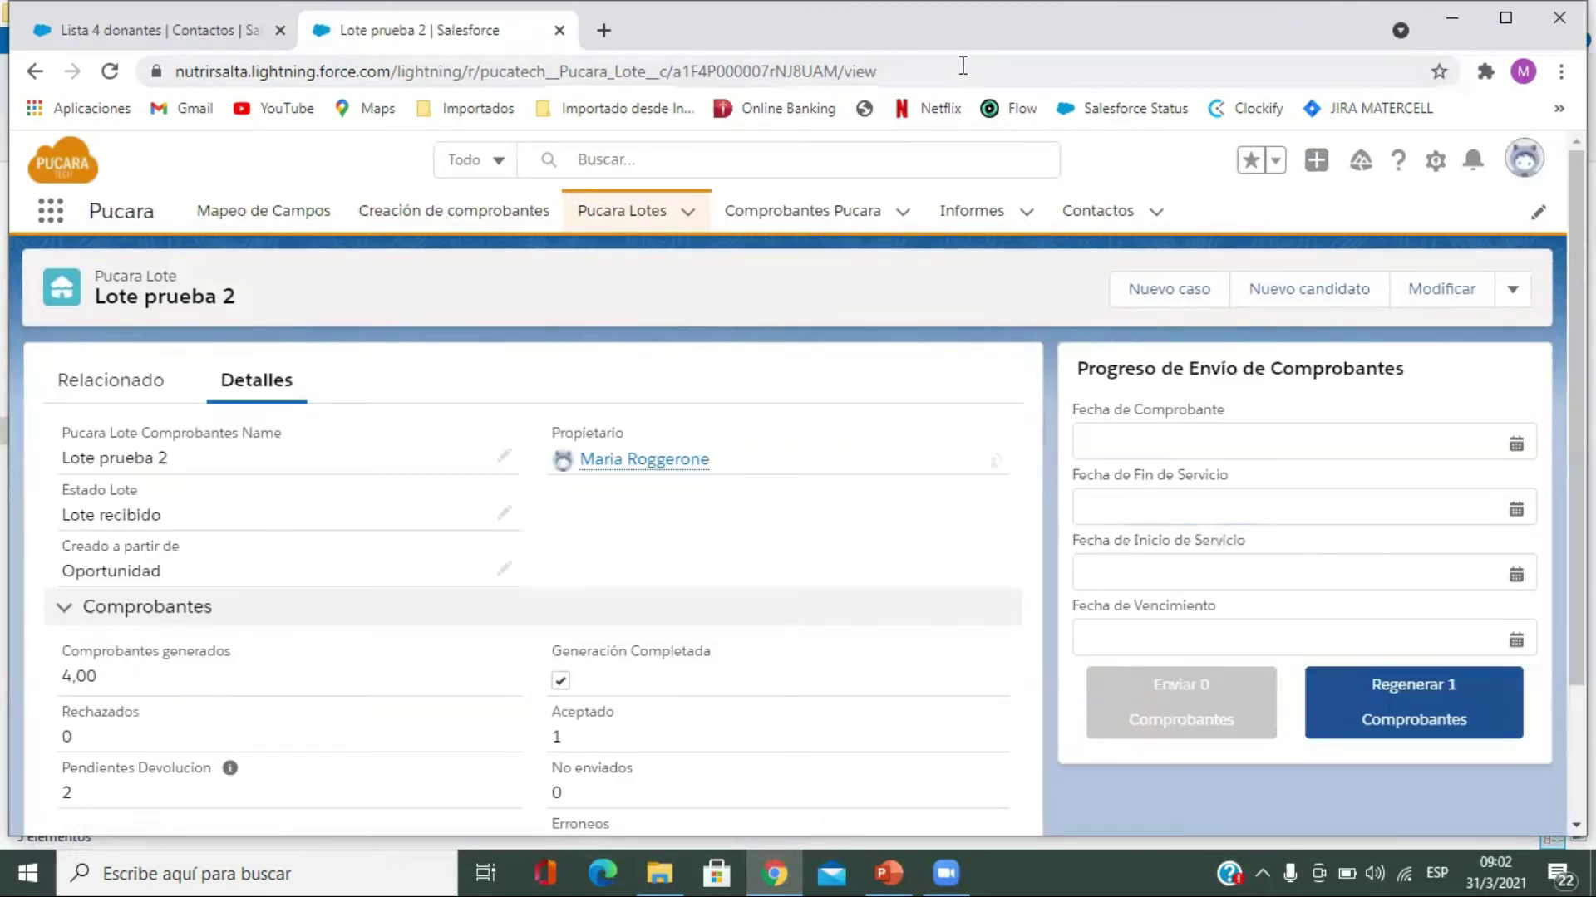
{"action": "left_click", "coordinate": [937, 72]}
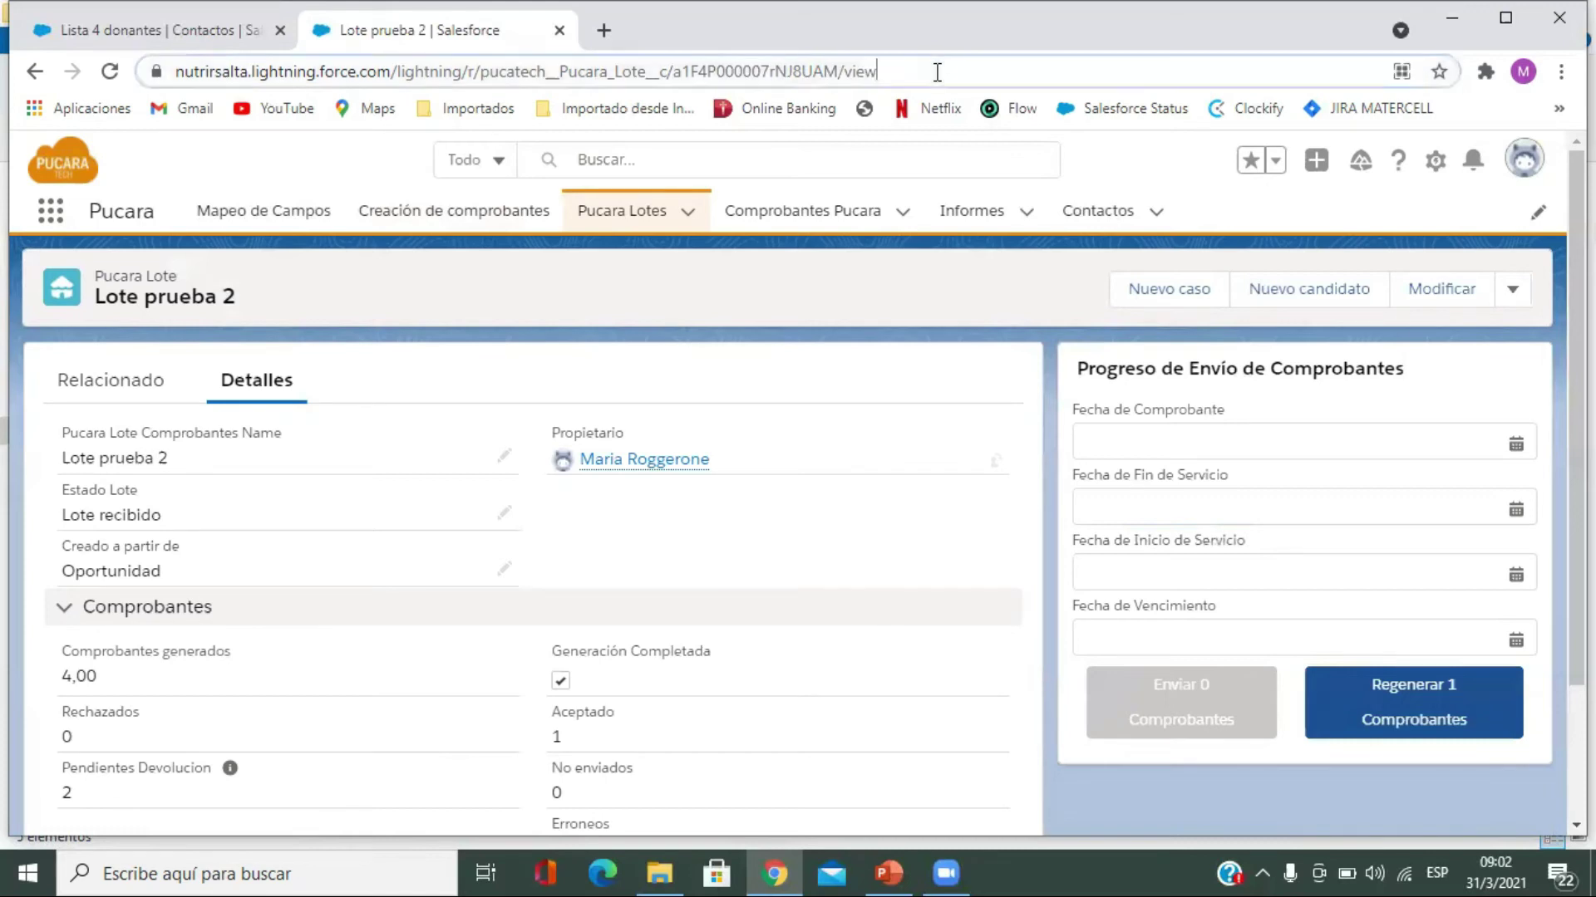
{"action": "key", "text": "Return"}
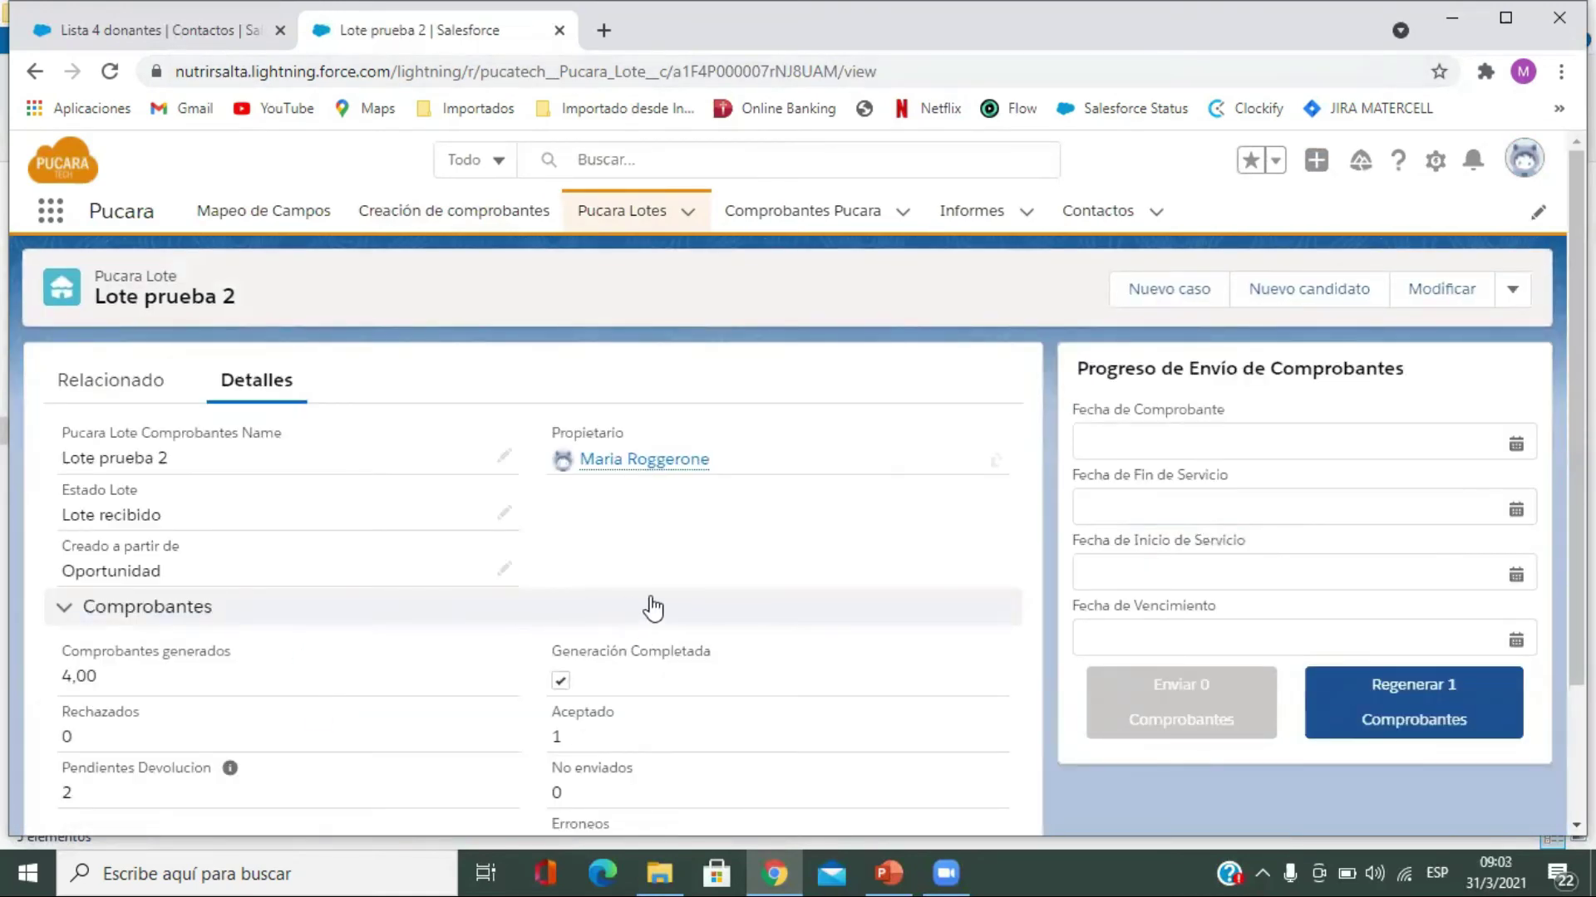
{"action": "scroll", "coordinate": [684, 606], "scroll_direction": "down", "scroll_amount": 1}
Step: Open the DONANTE 4 comprobante from the batch's related records and examine its Pucara Error field
{"action": "left_click", "coordinate": [103, 395]}
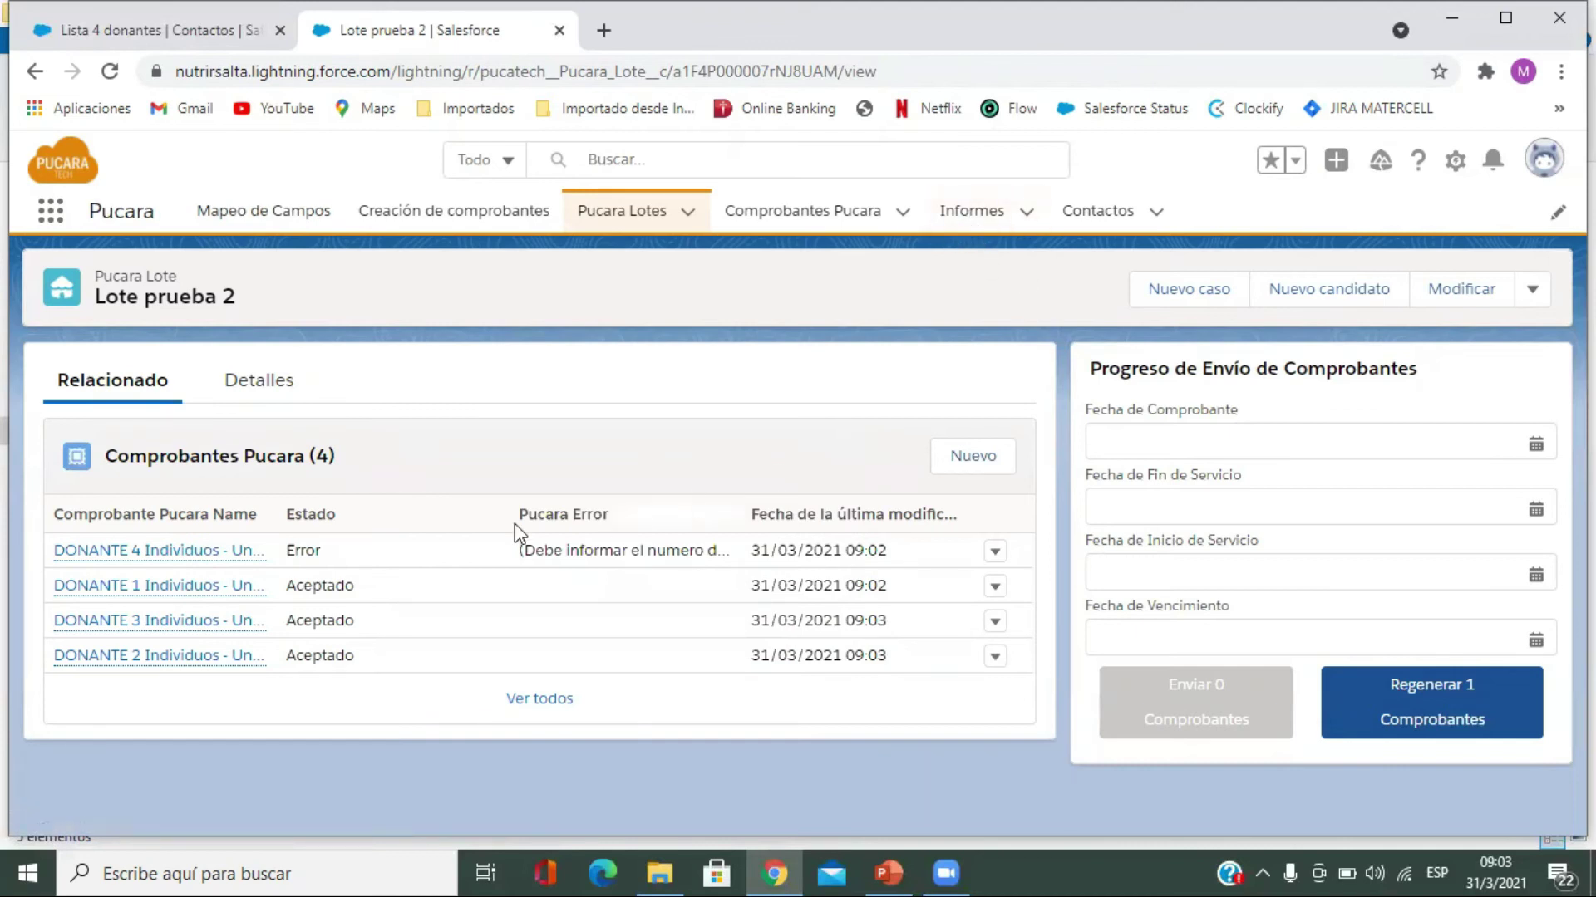
{"action": "mouse_move", "coordinate": [212, 590]}
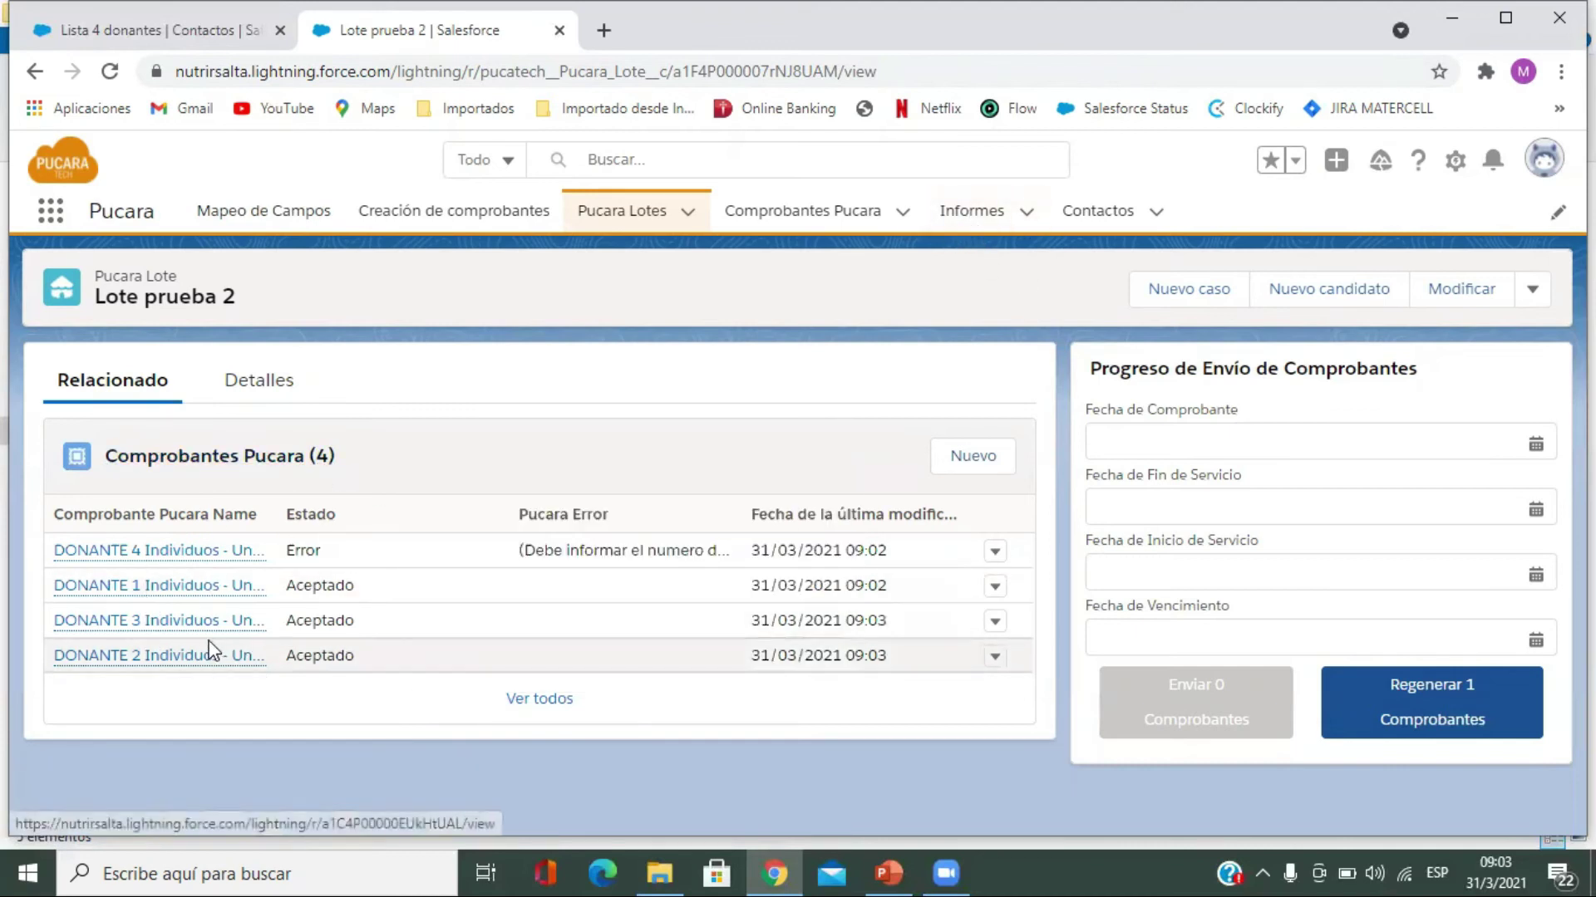
{"action": "left_click", "coordinate": [177, 553]}
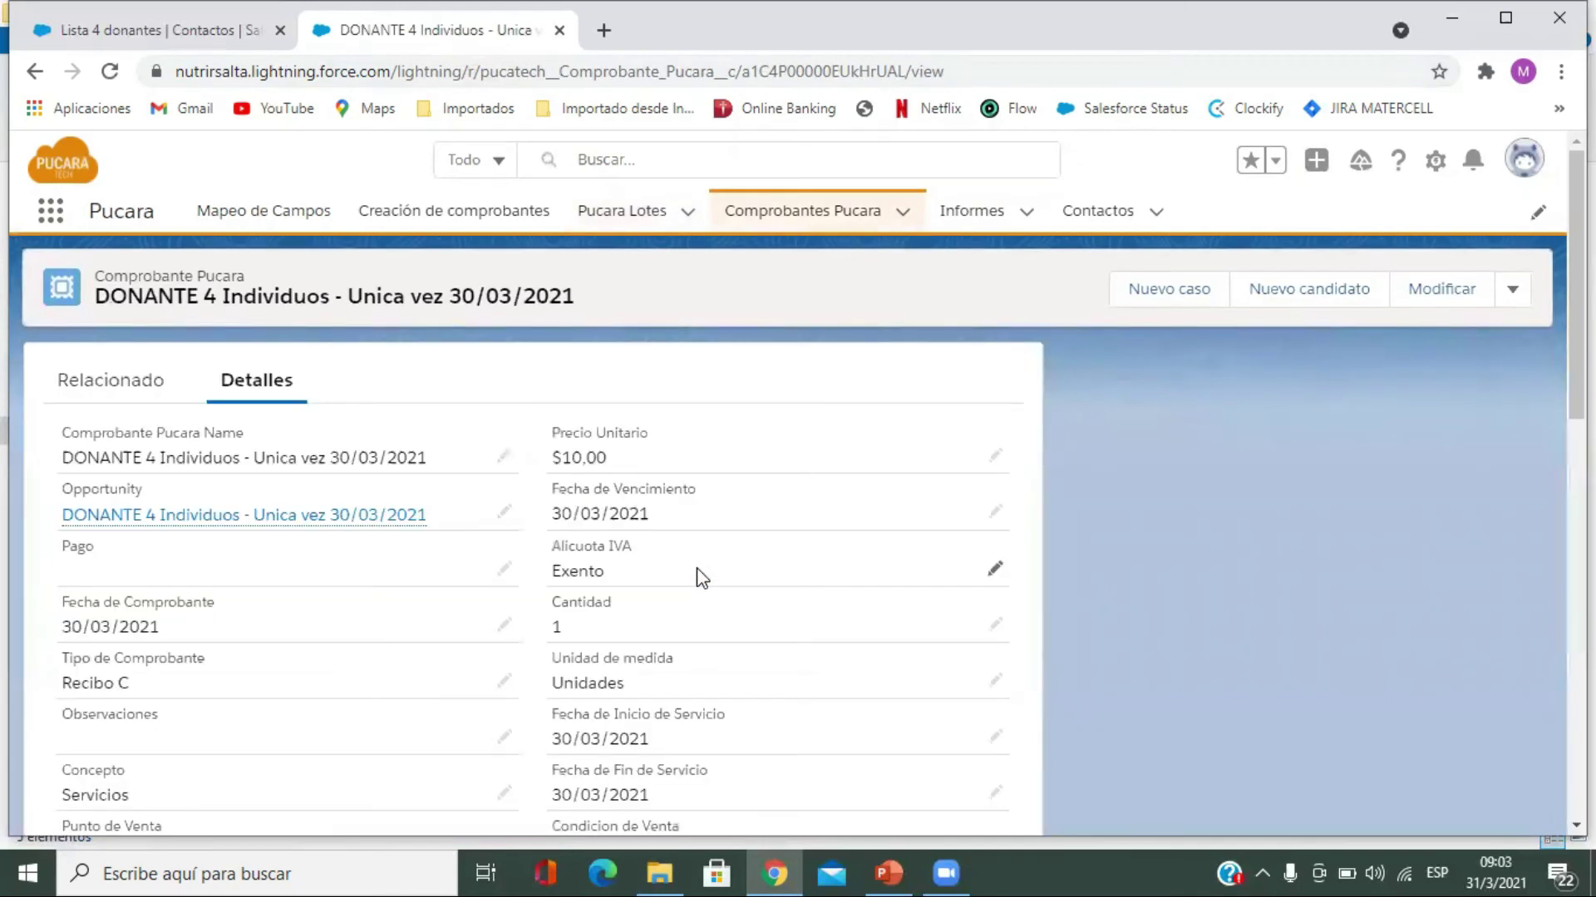
{"action": "scroll", "coordinate": [702, 577], "scroll_direction": "down", "scroll_amount": 10}
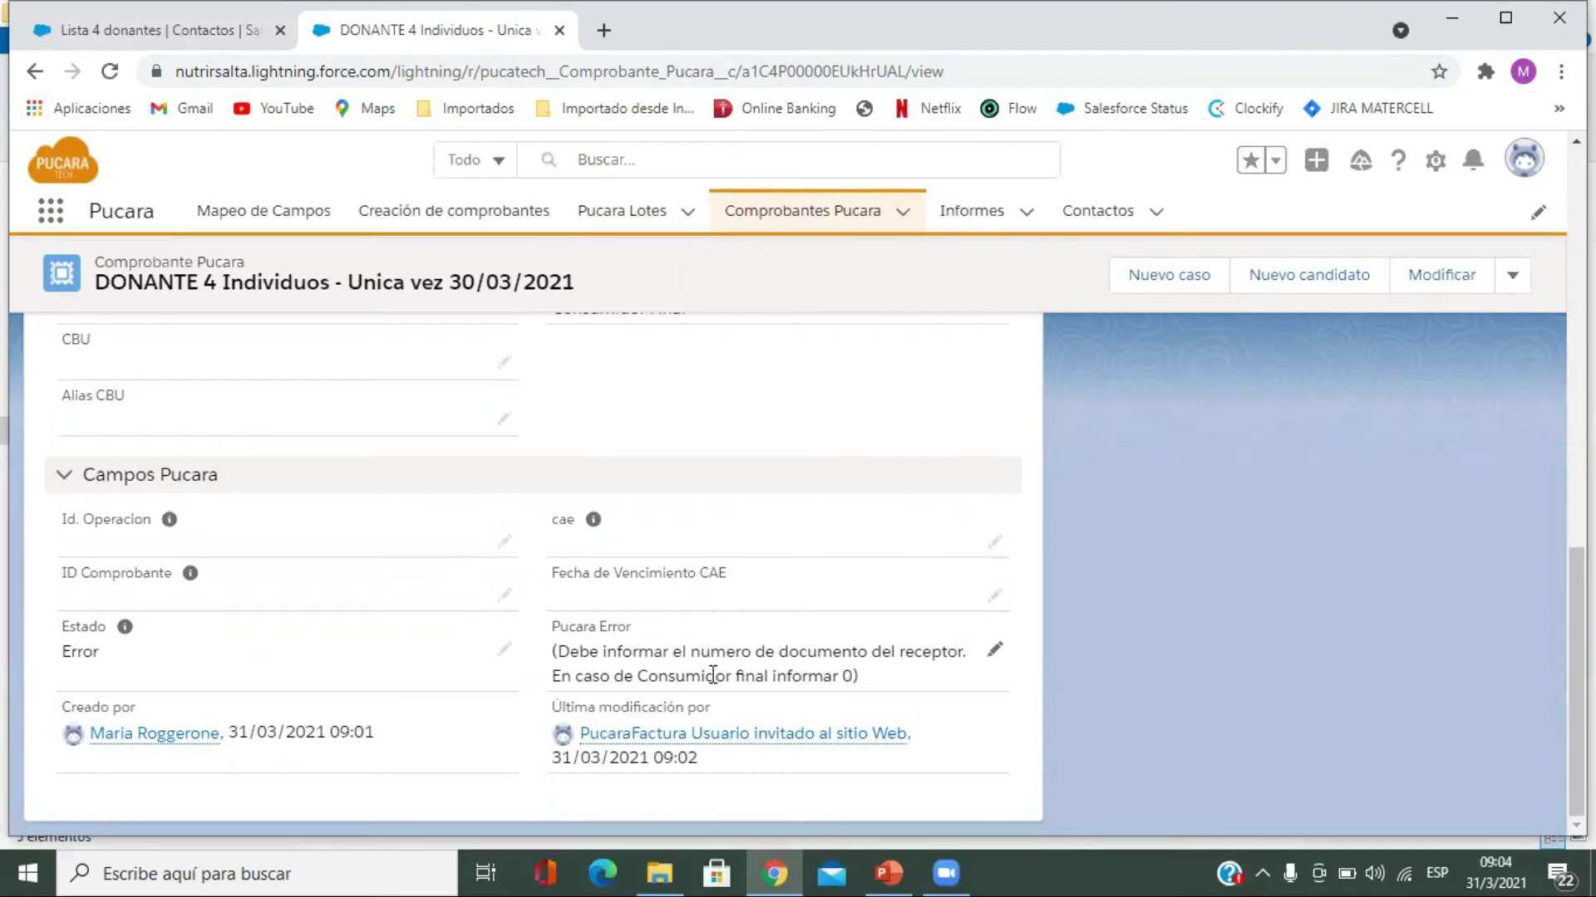
{"action": "scroll", "coordinate": [405, 669], "scroll_direction": "up", "scroll_amount": 10}
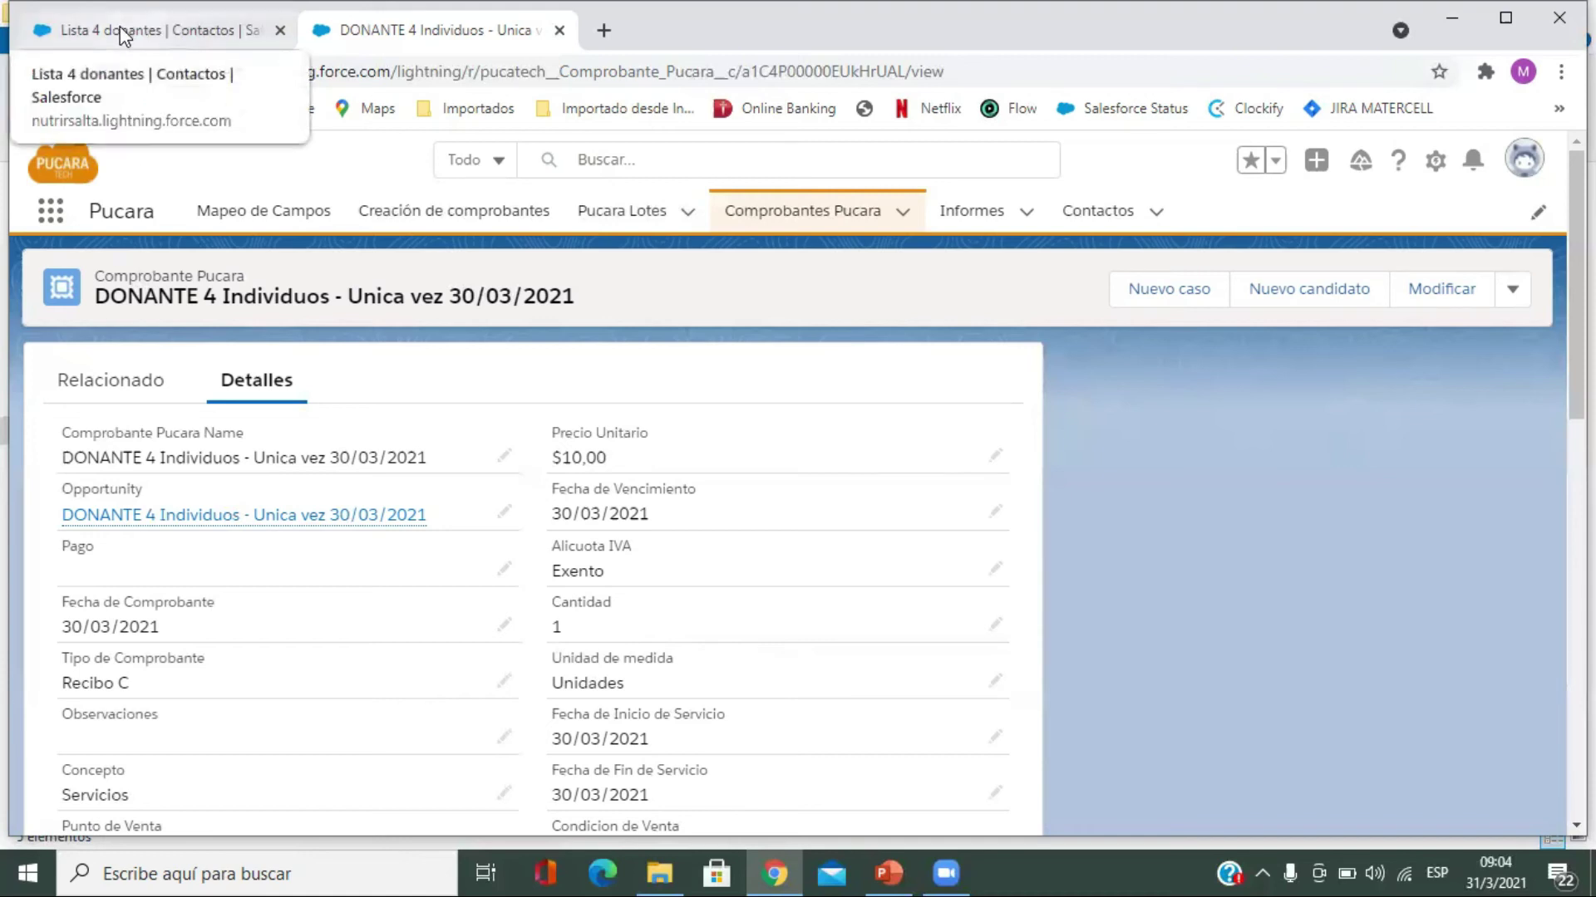
Step: Open the DONANTE 4 contact from the Lista 4 donantes view, enter its Número de documento and save the record
{"action": "left_click", "coordinate": [146, 32]}
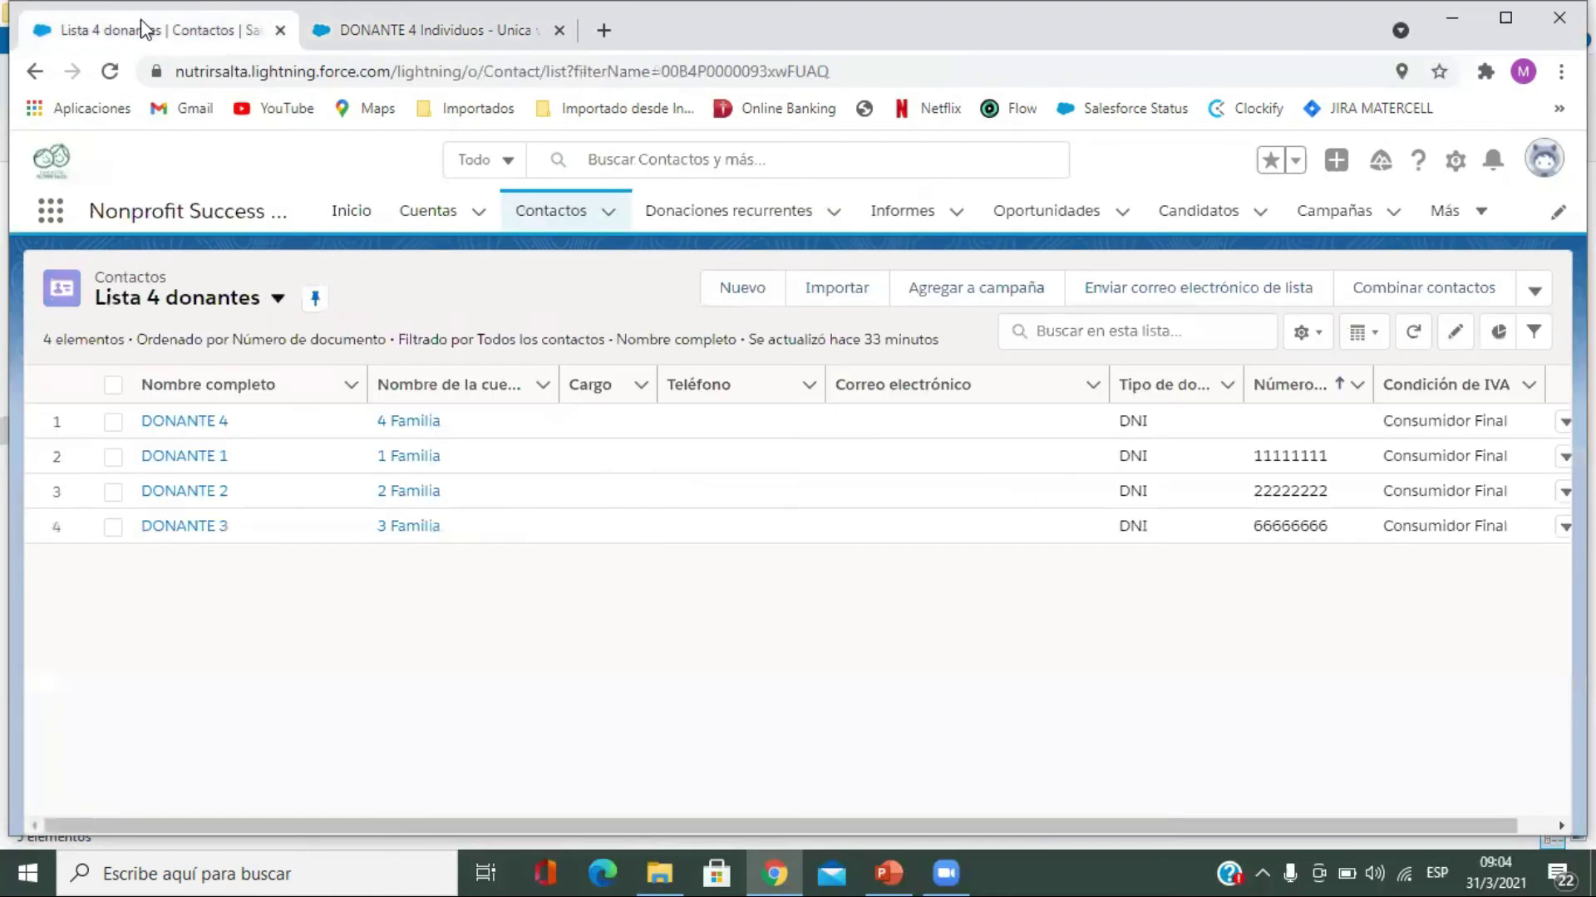
{"action": "left_click", "coordinate": [193, 421]}
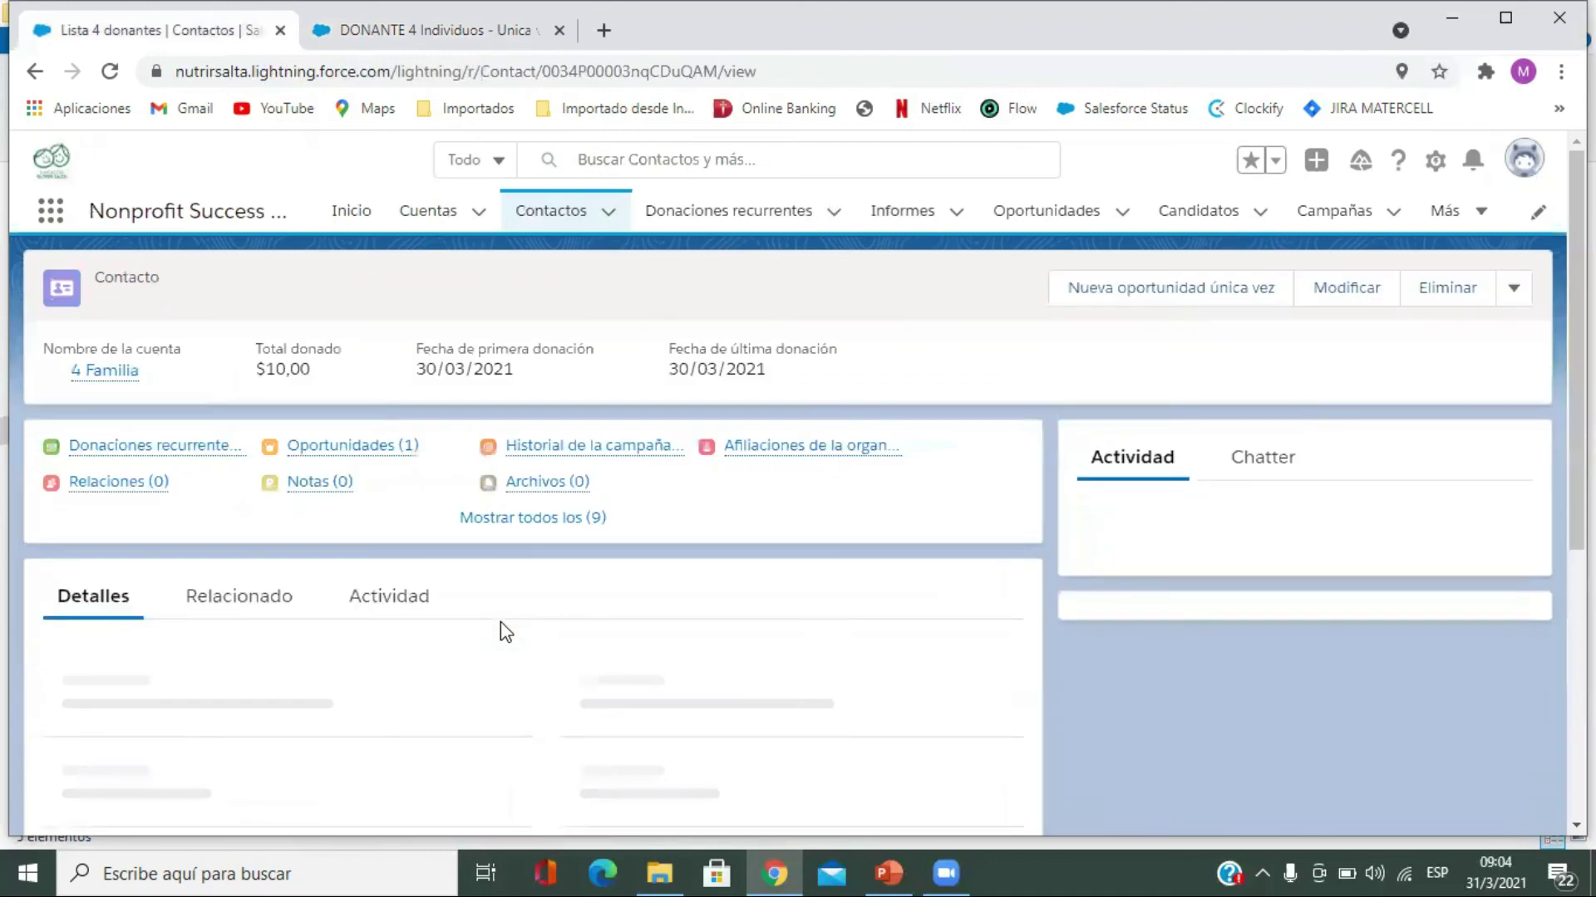
{"action": "scroll", "coordinate": [500, 628], "scroll_direction": "down", "scroll_amount": 4}
{"action": "scroll", "coordinate": [282, 647], "scroll_direction": "down", "scroll_amount": 3}
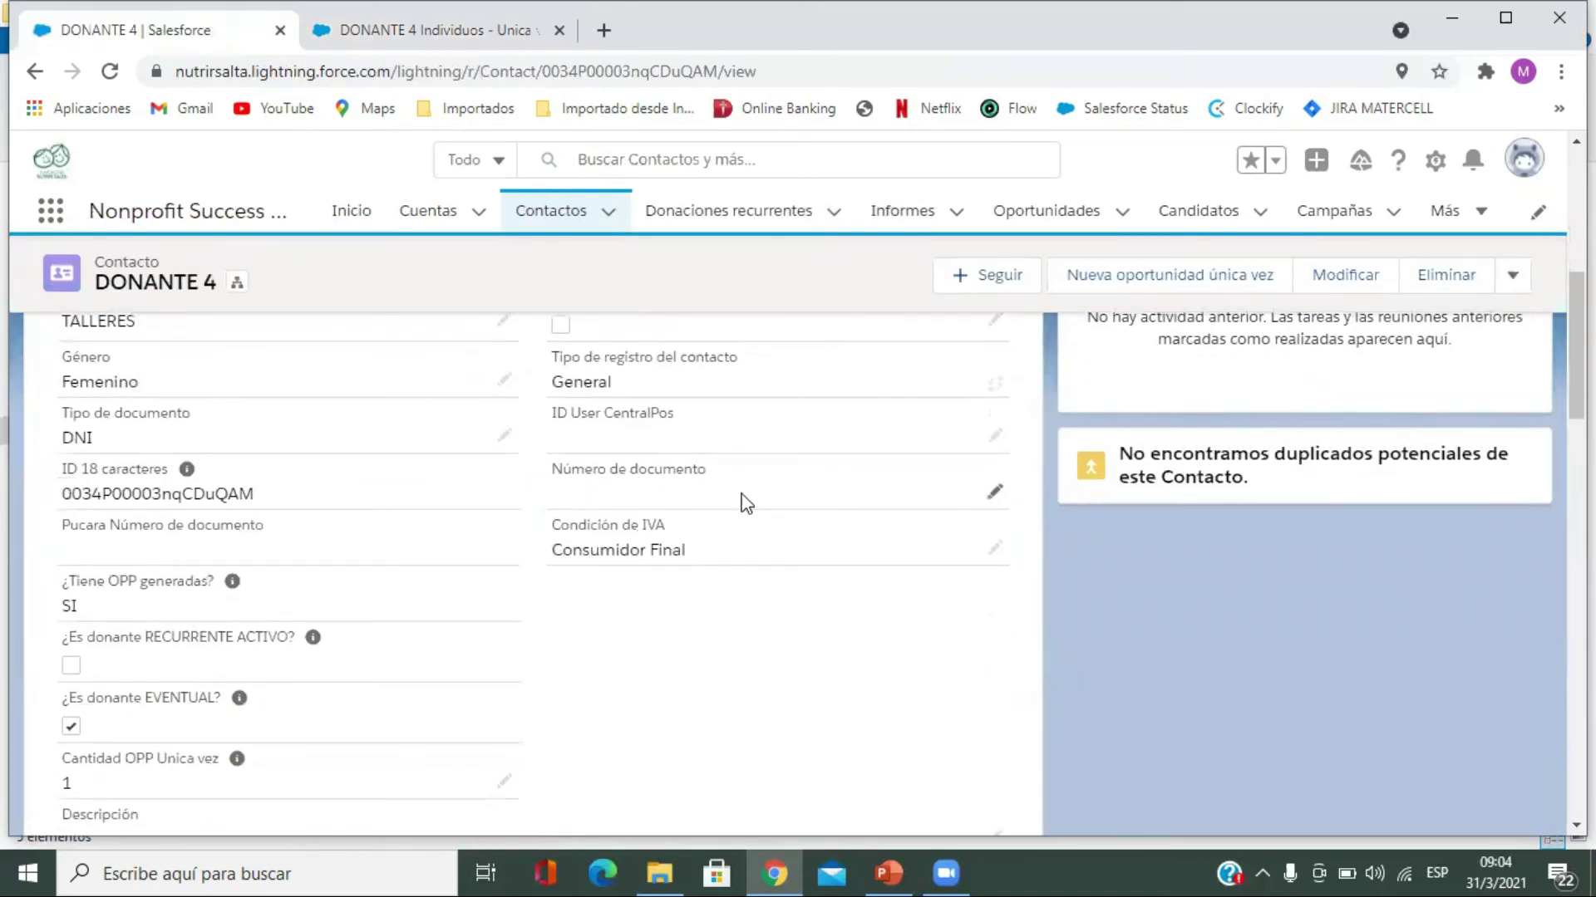
{"action": "left_click", "coordinate": [996, 496]}
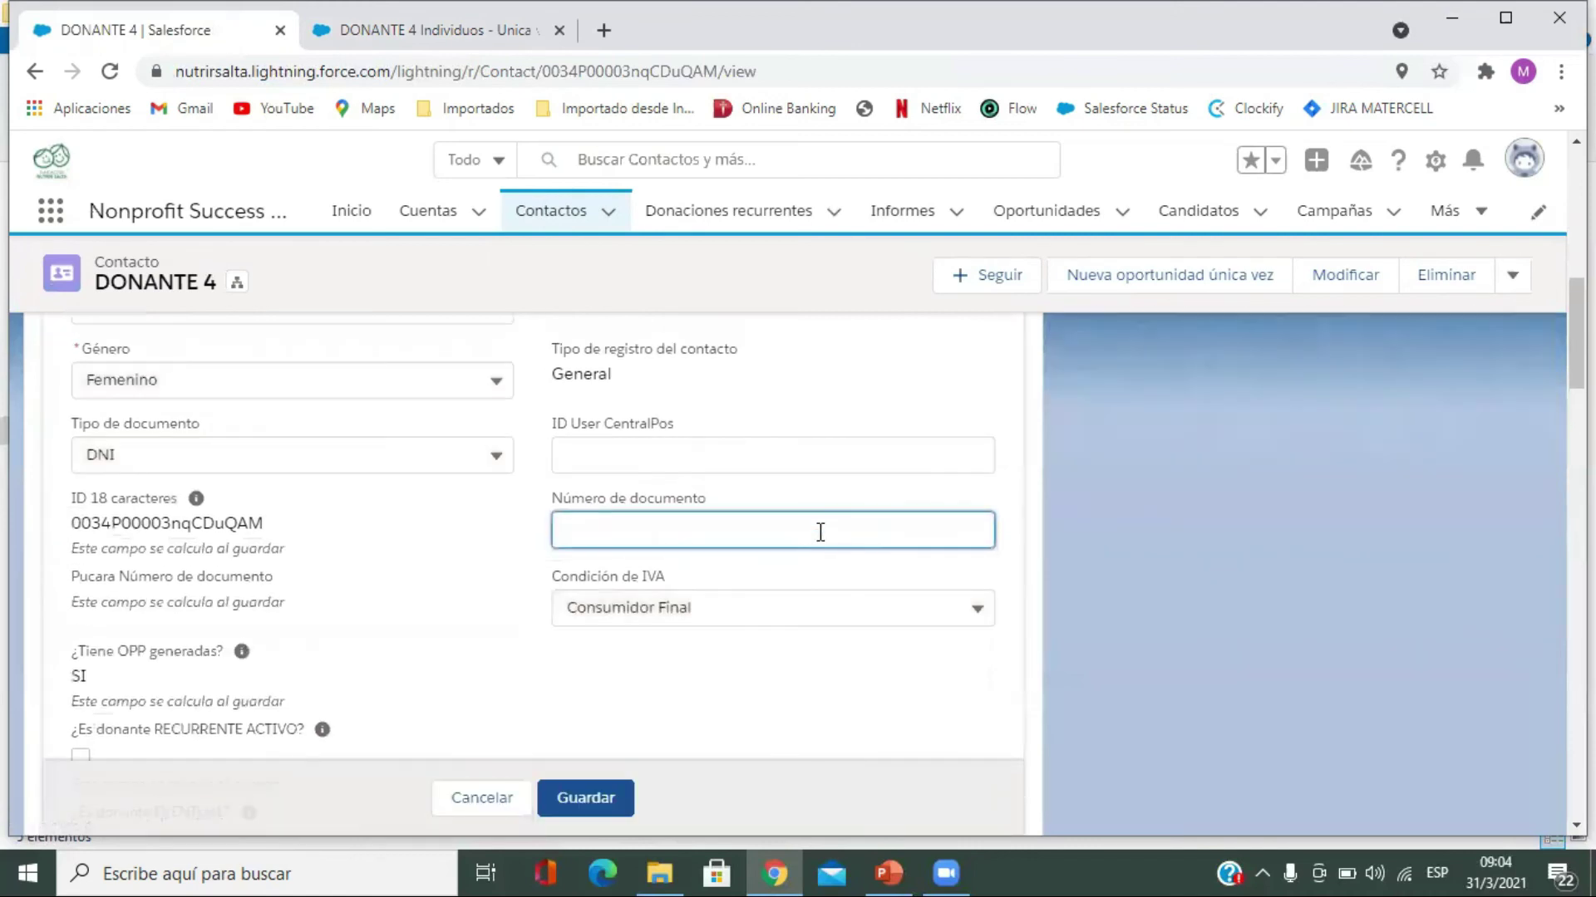
{"action": "type", "text": "55555555"}
{"action": "left_click", "coordinate": [580, 793]}
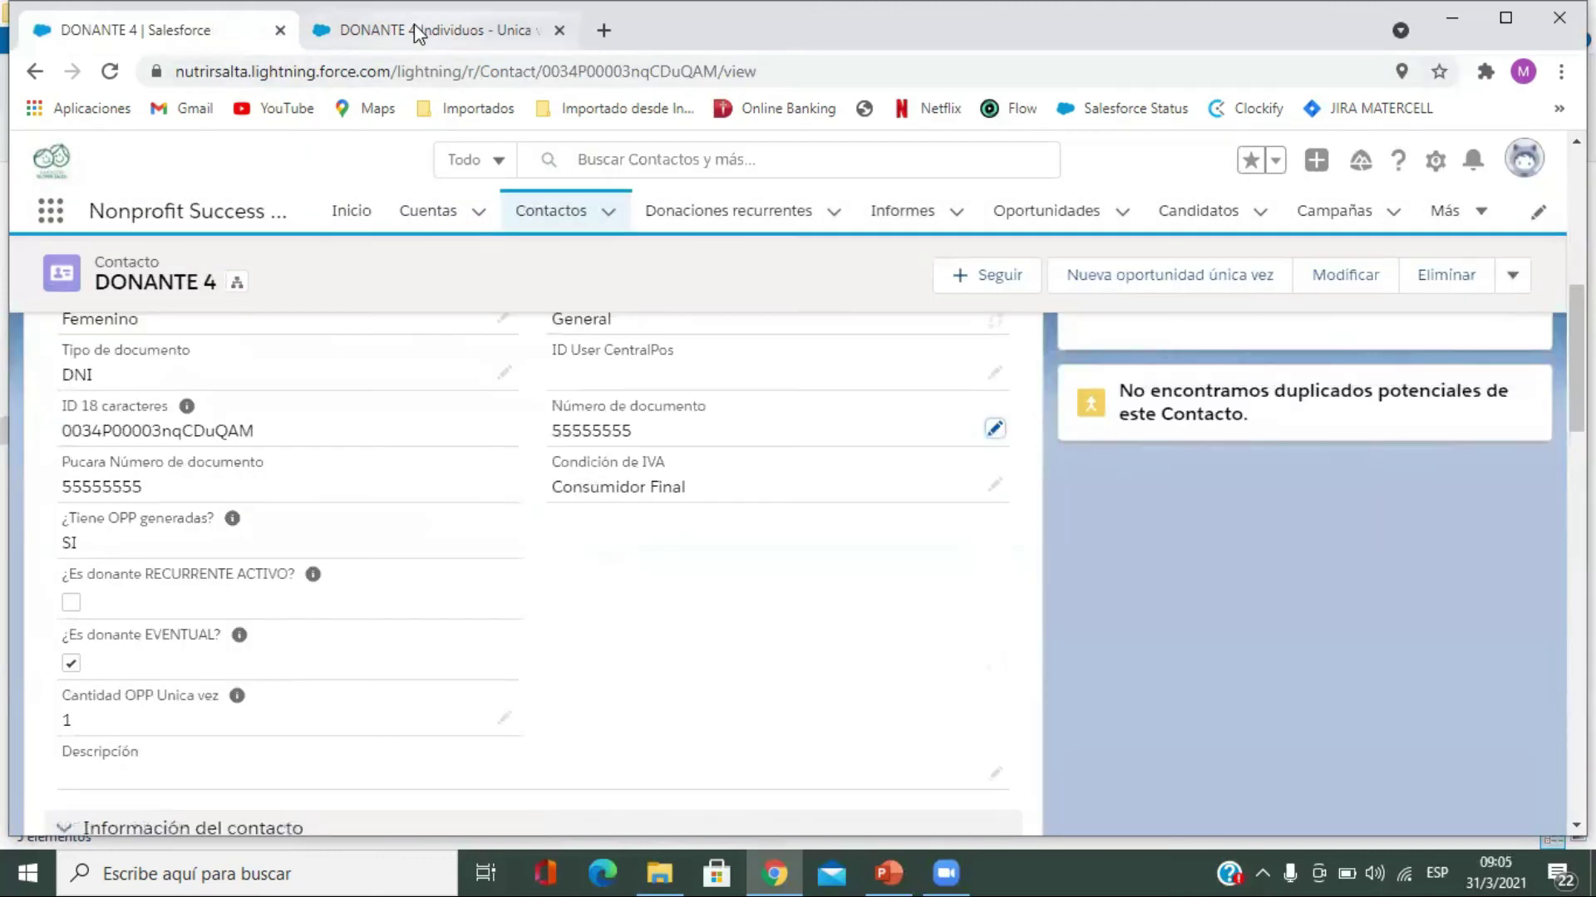
Step: Return to Pucara Lotes, switch to the Vistos recientemente list view and open the batch "Lote prueba 2"
{"action": "left_click", "coordinate": [414, 23]}
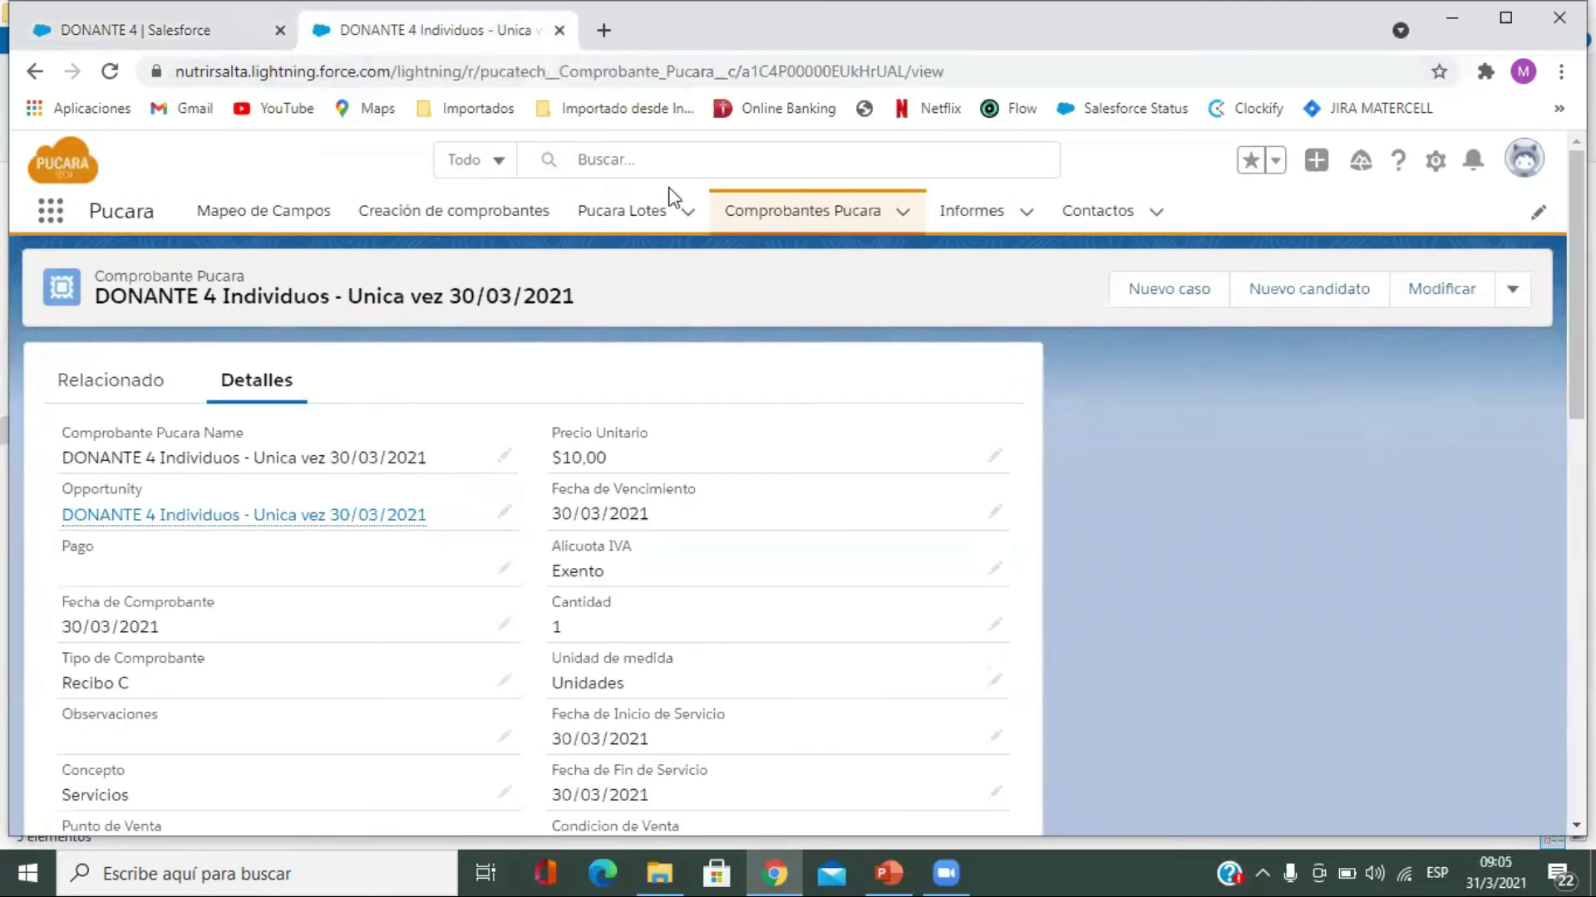
{"action": "left_click", "coordinate": [651, 211]}
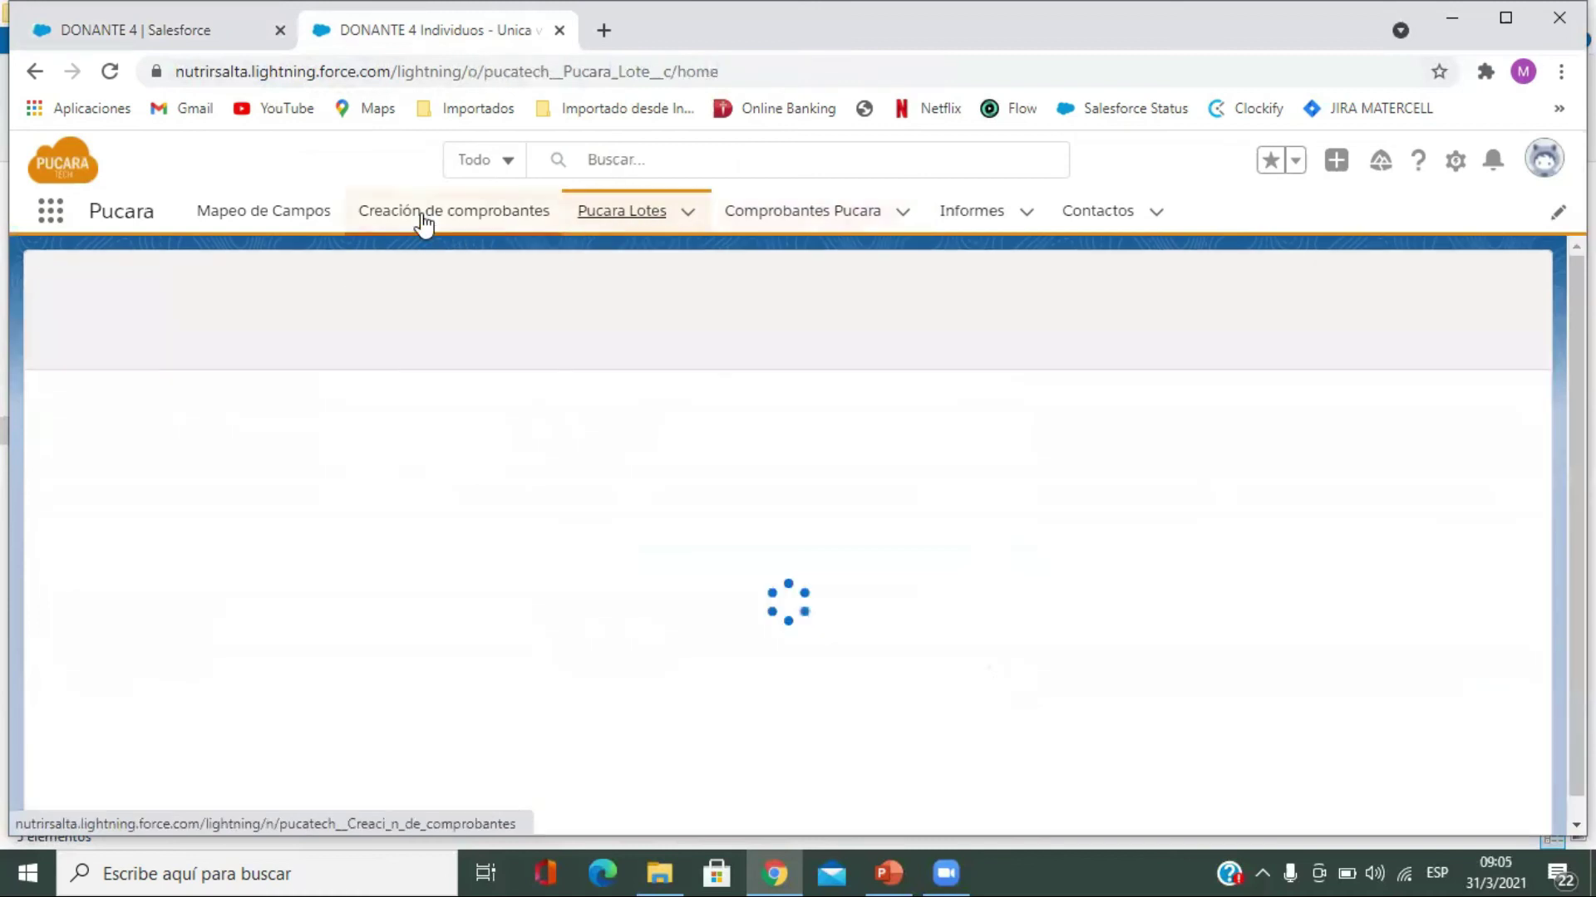
{"action": "left_click", "coordinate": [427, 217]}
{"action": "left_click", "coordinate": [636, 218]}
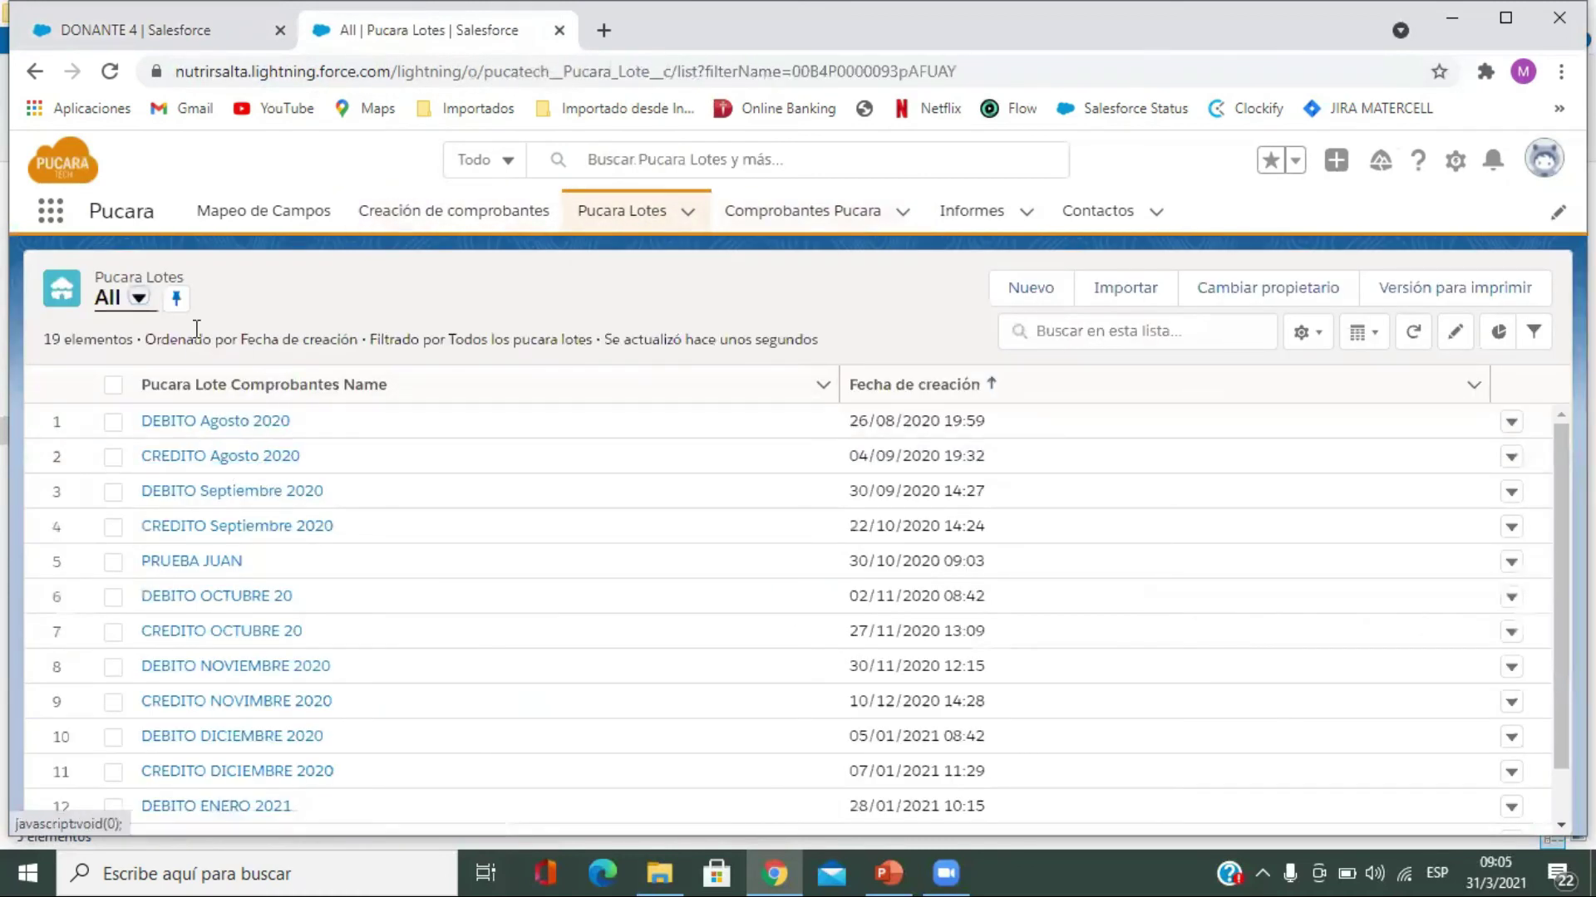
{"action": "left_click", "coordinate": [139, 297]}
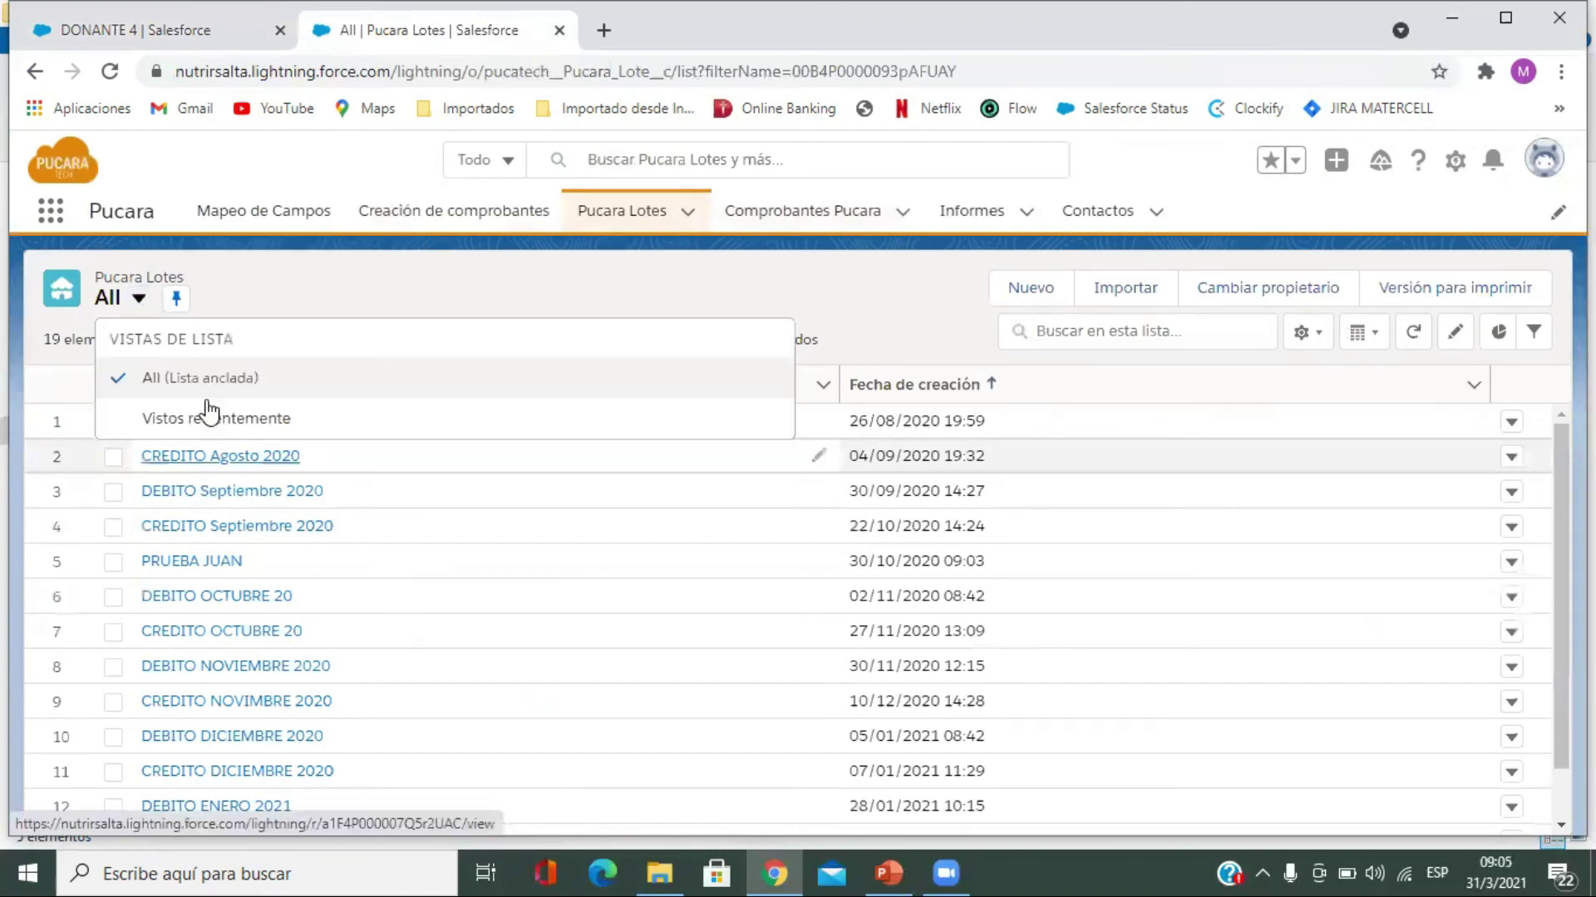
{"action": "left_click", "coordinate": [208, 425]}
{"action": "left_click", "coordinate": [213, 422]}
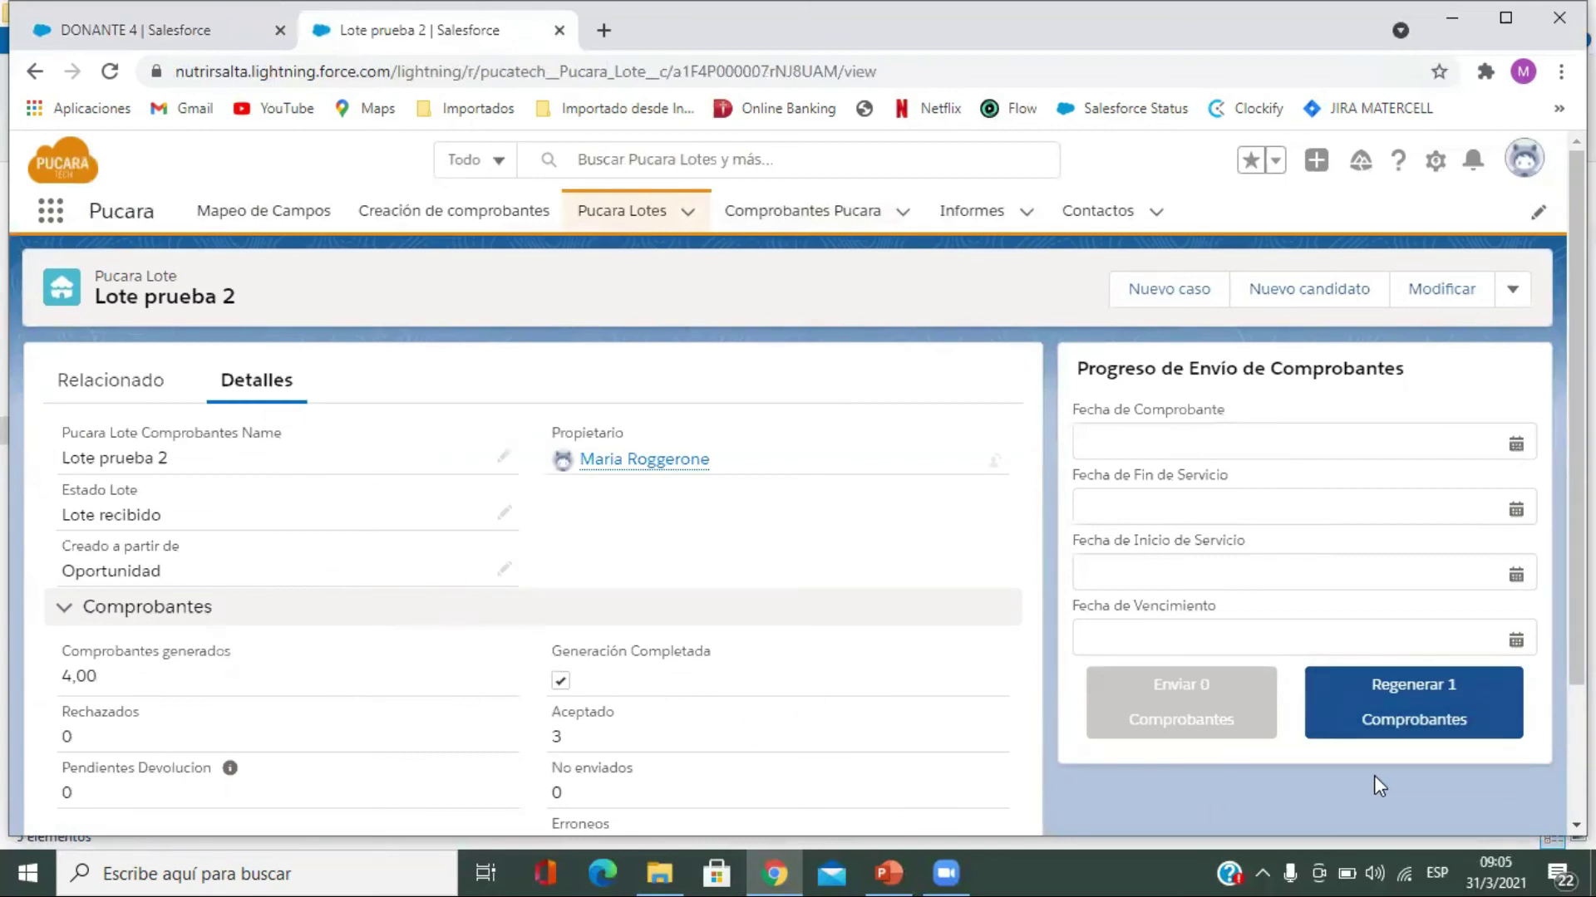
Step: Regenerate the batch's failed comprobante and set Fecha de Comprobante and Fecha de Fin de Servicio to 30/03/2021
{"action": "left_click", "coordinate": [1423, 693]}
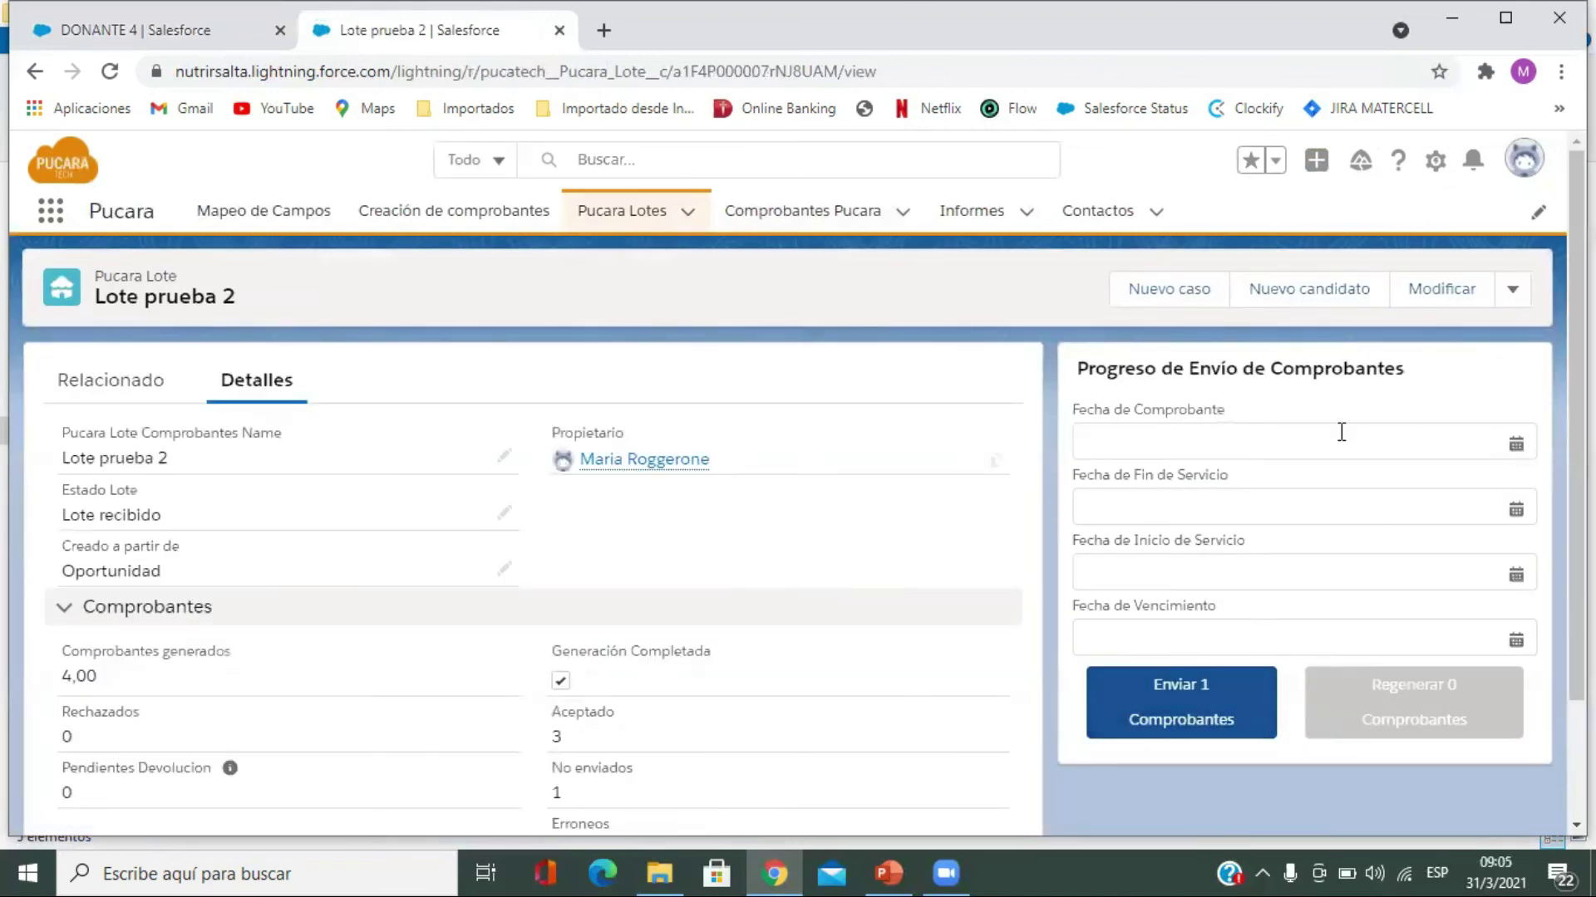
{"action": "left_click", "coordinate": [1516, 444]}
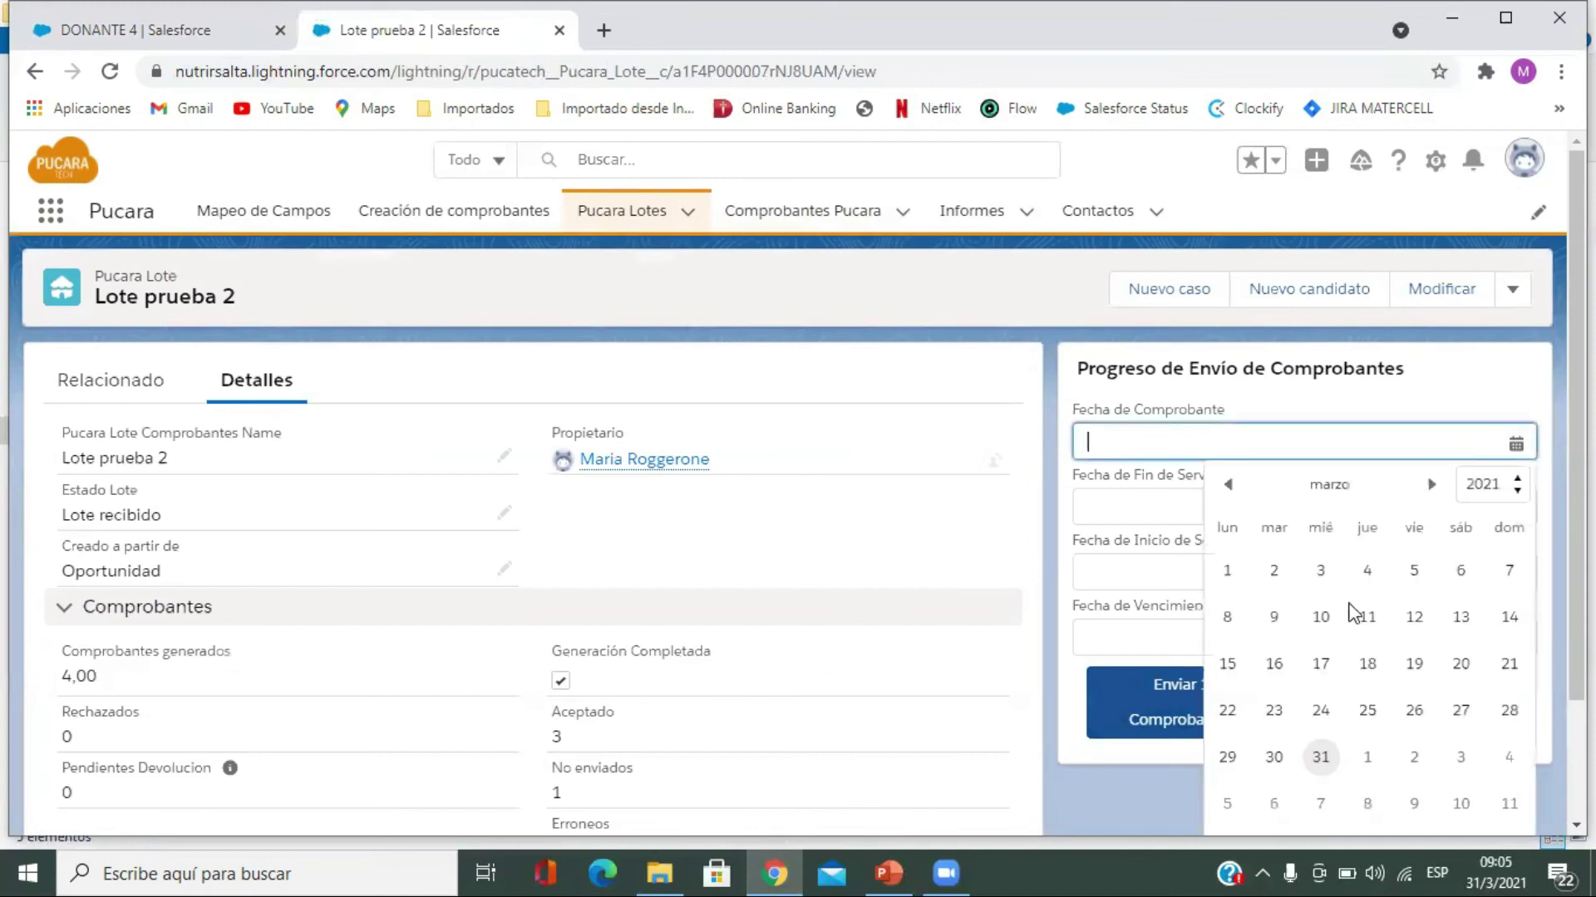
{"action": "left_click", "coordinate": [1275, 757]}
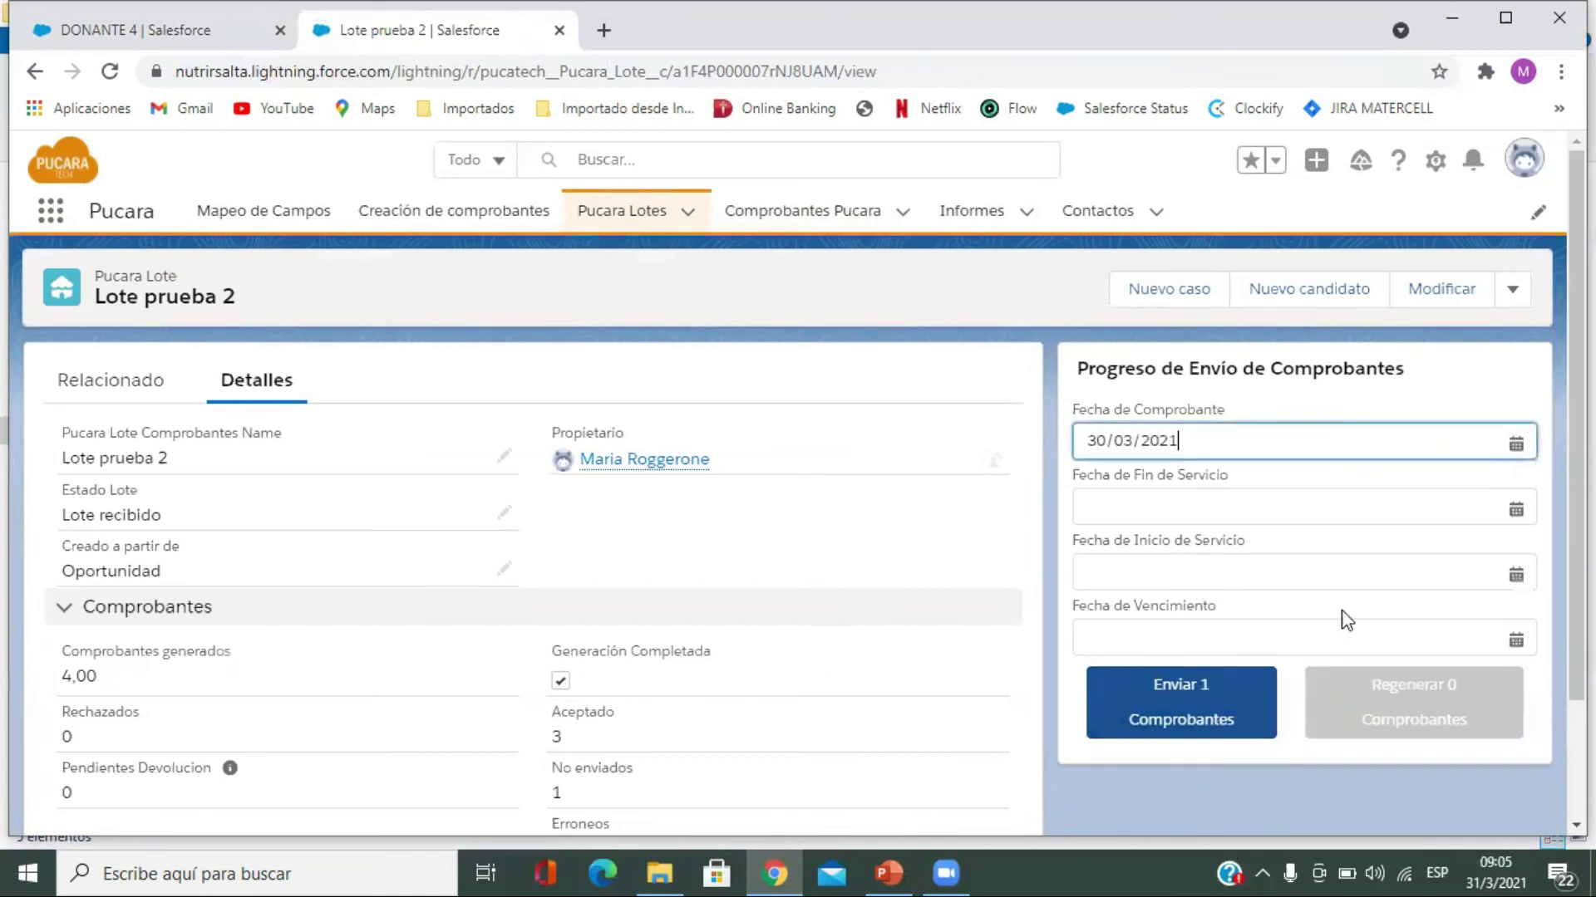
{"action": "left_click", "coordinate": [1516, 509]}
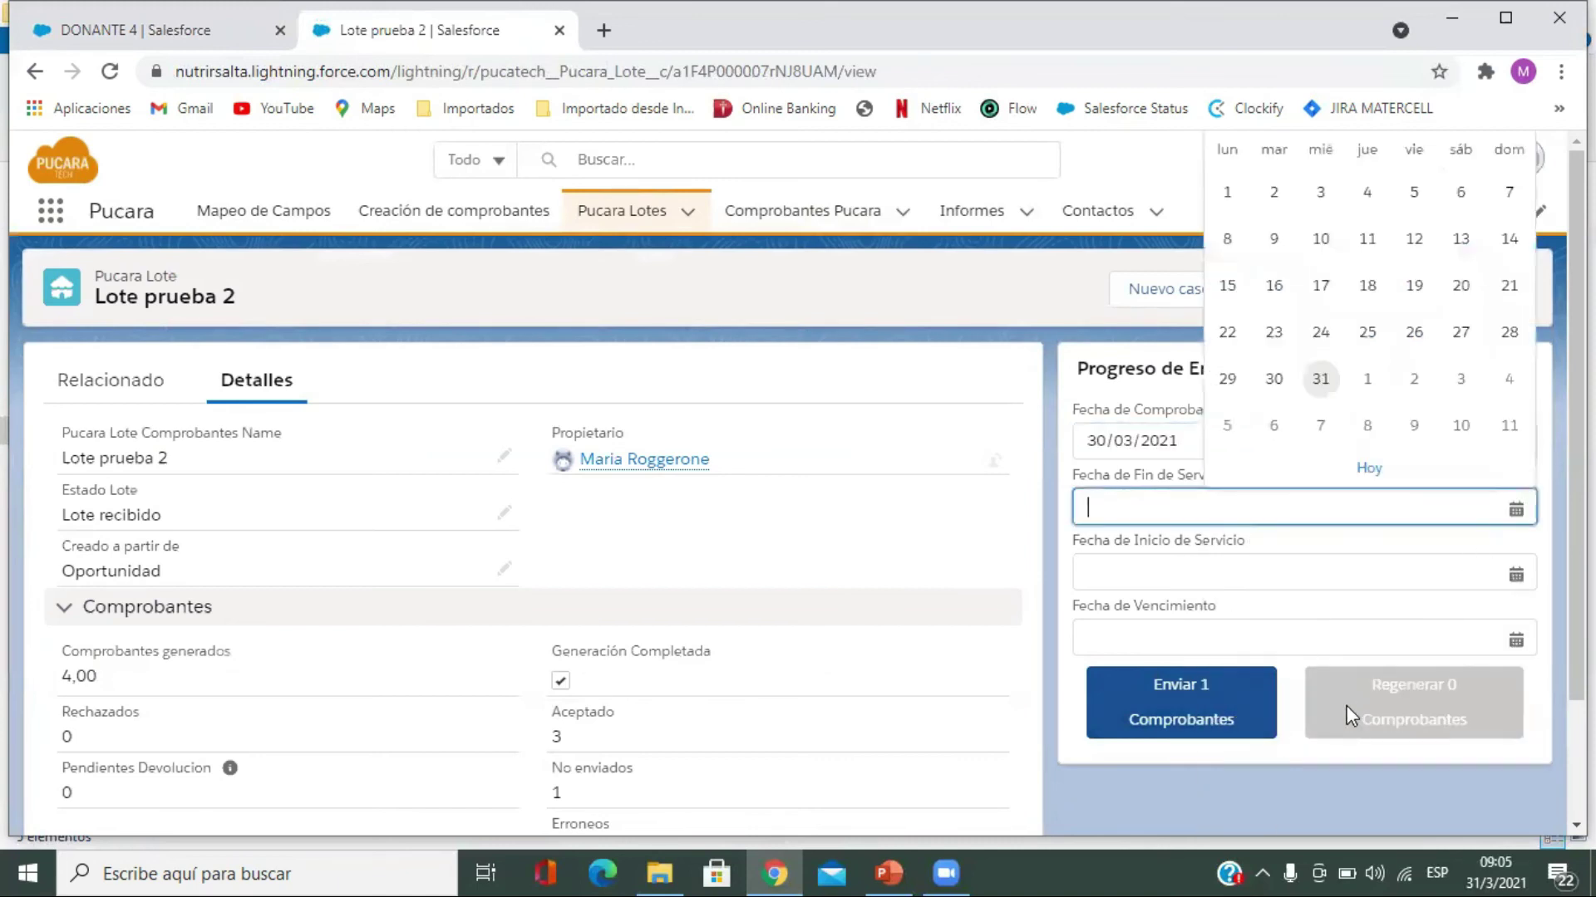
{"action": "left_click", "coordinate": [1275, 381]}
Step: Set Fecha de Inicio de Servicio and Fecha de Vencimiento to 30/03/2021 and send the regenerated comprobante
{"action": "left_click", "coordinate": [1516, 575]}
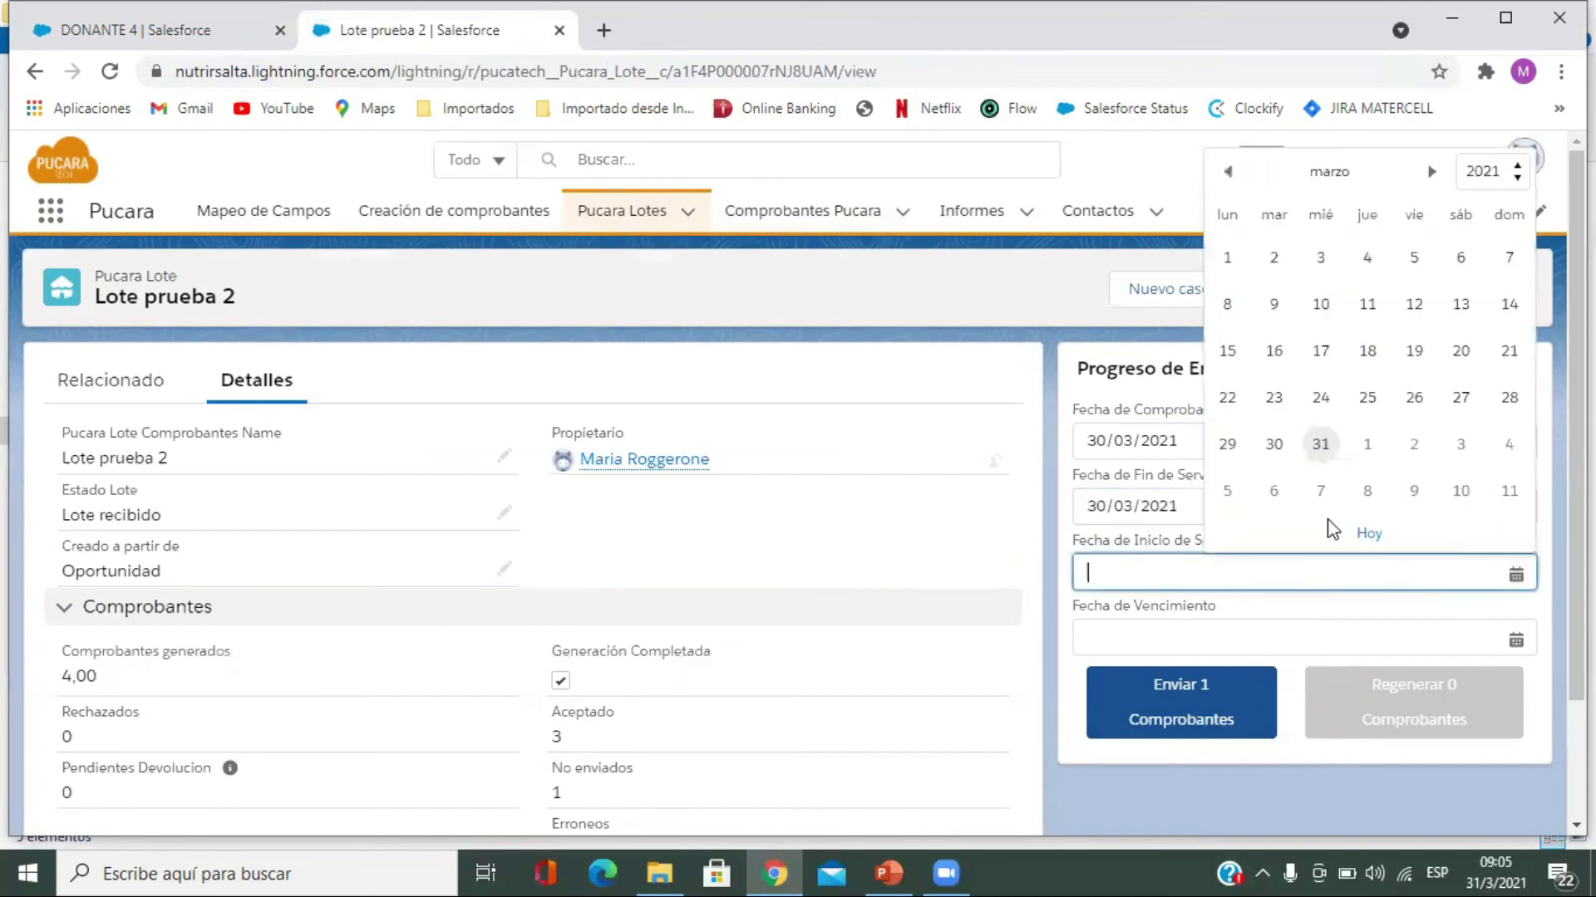
{"action": "left_click", "coordinate": [1272, 449]}
{"action": "left_click", "coordinate": [1515, 639]}
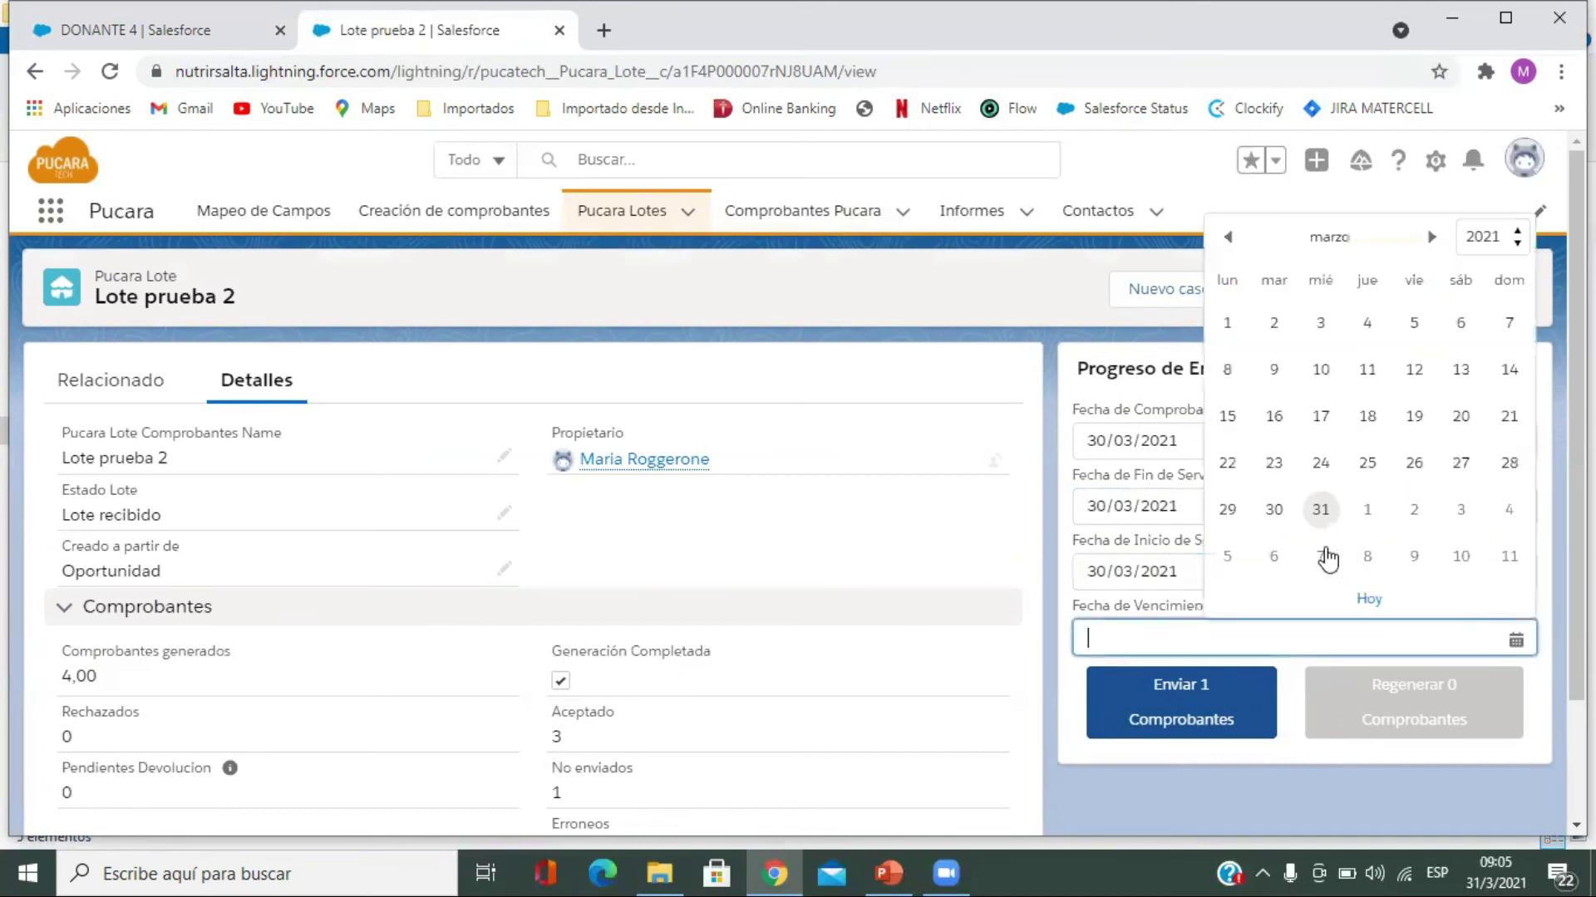
{"action": "left_click", "coordinate": [1272, 520]}
{"action": "left_click", "coordinate": [1140, 735]}
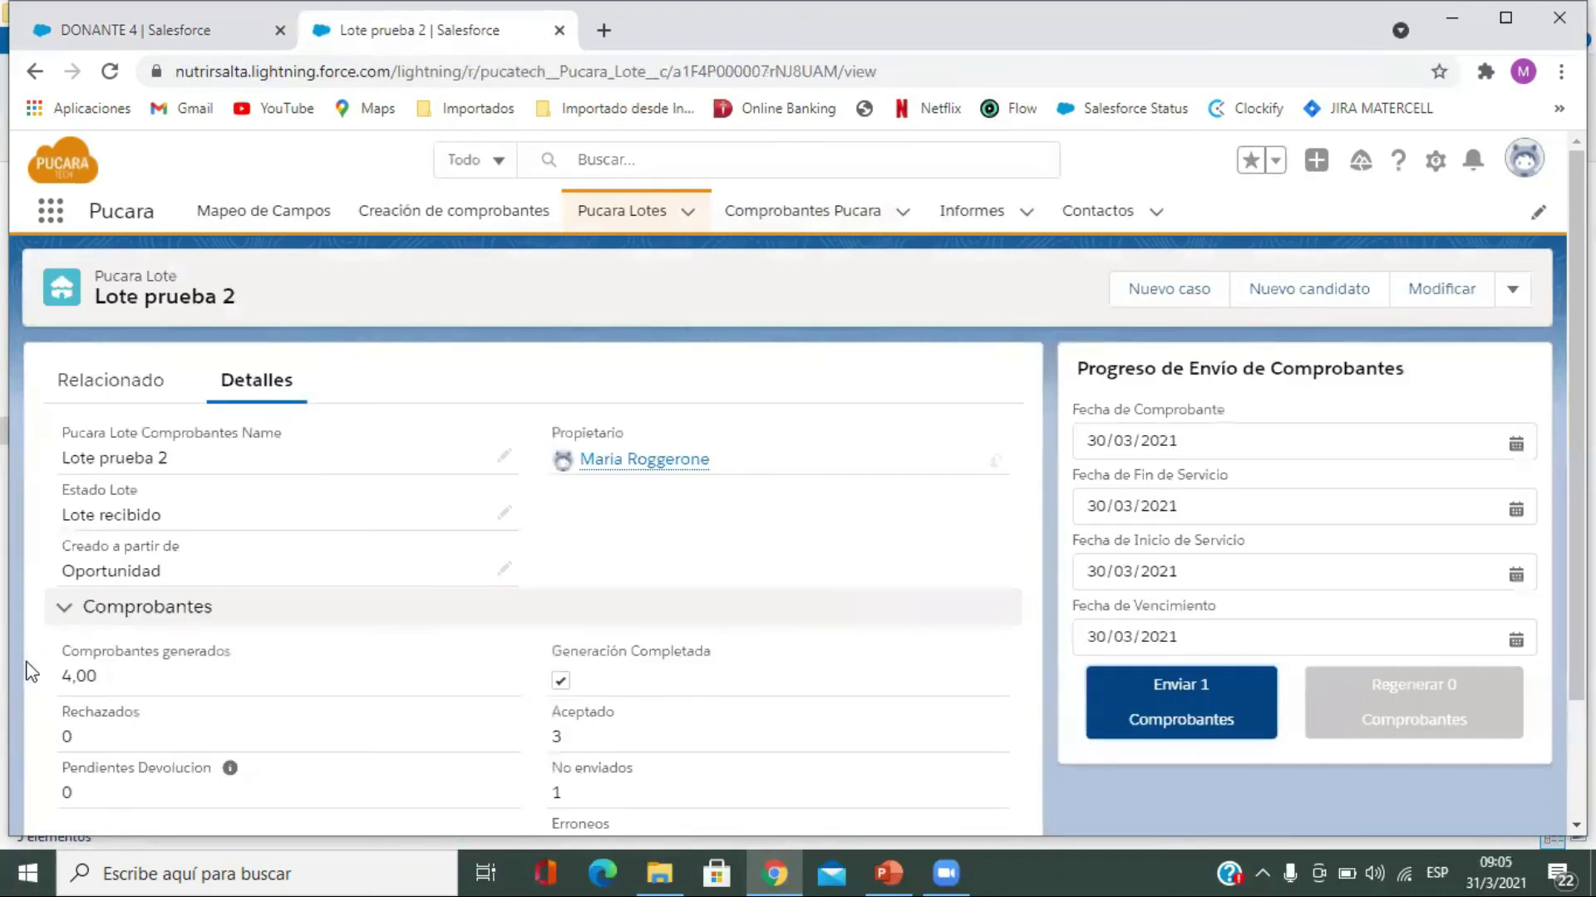
{"action": "left_click", "coordinate": [1239, 721]}
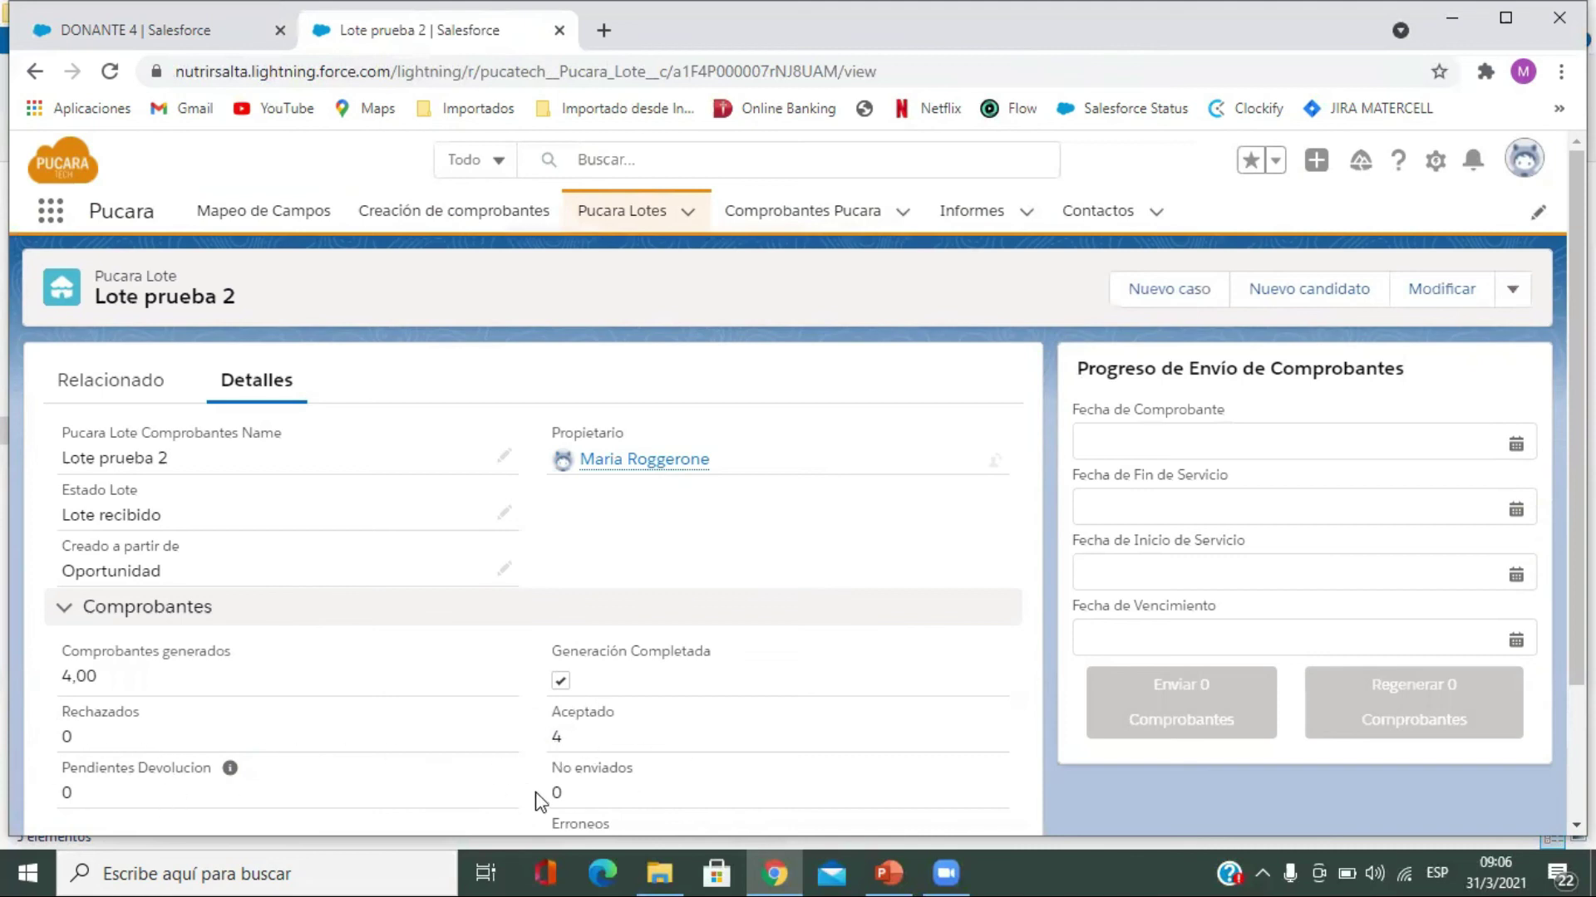
Step: Open the DONANTE 1 comprobante from the batch's related records and examine its details and Campos Pucara section
{"action": "left_click", "coordinate": [158, 398]}
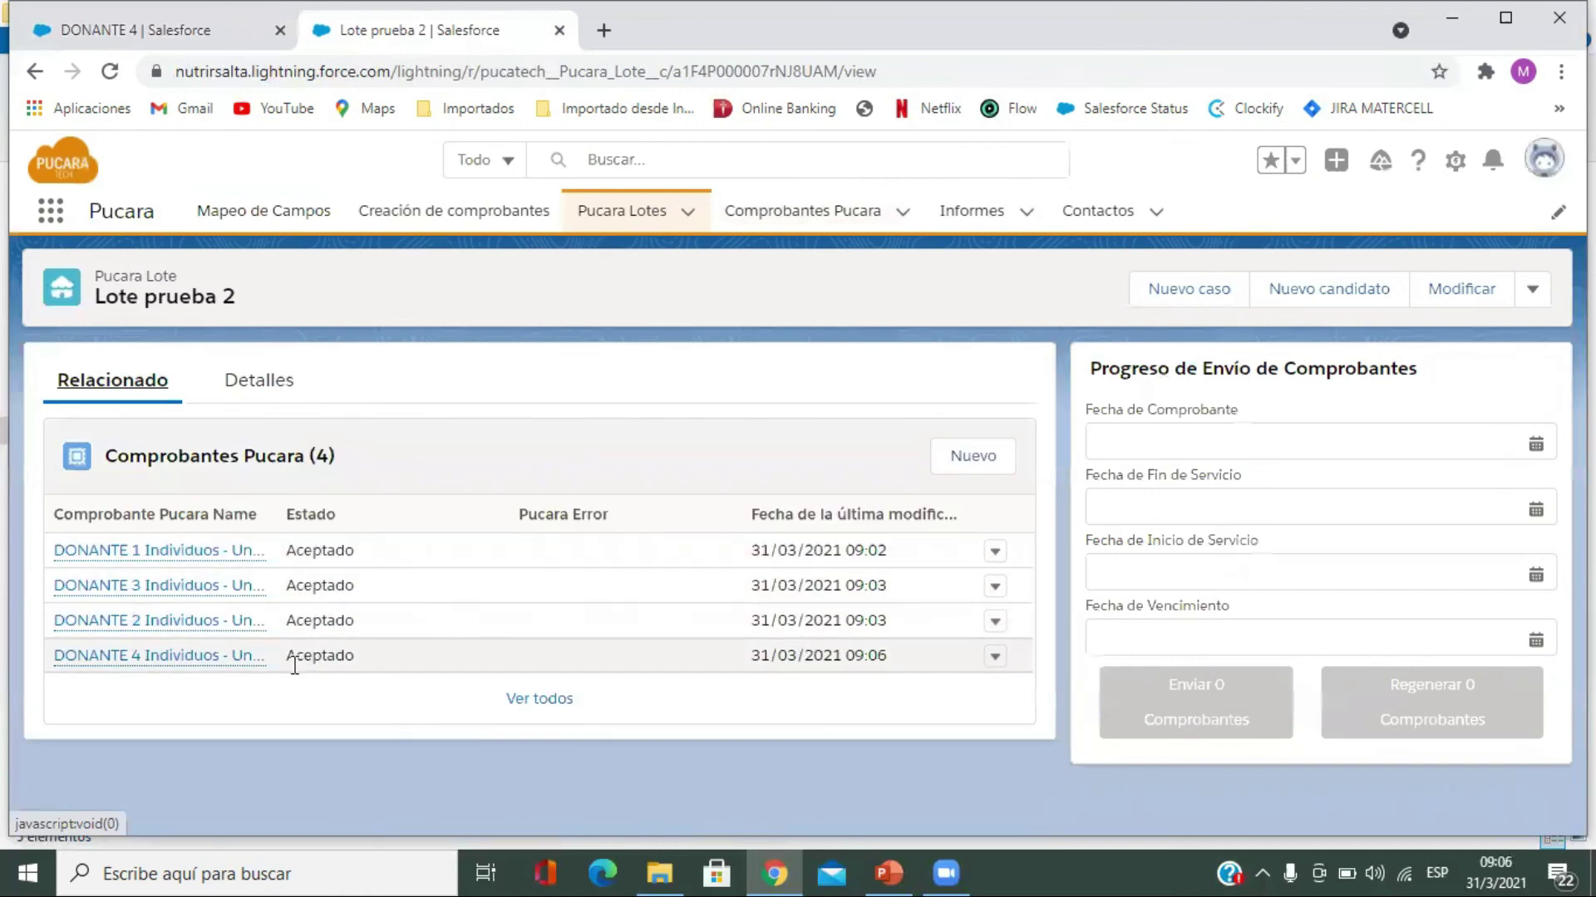
{"action": "left_click", "coordinate": [120, 551]}
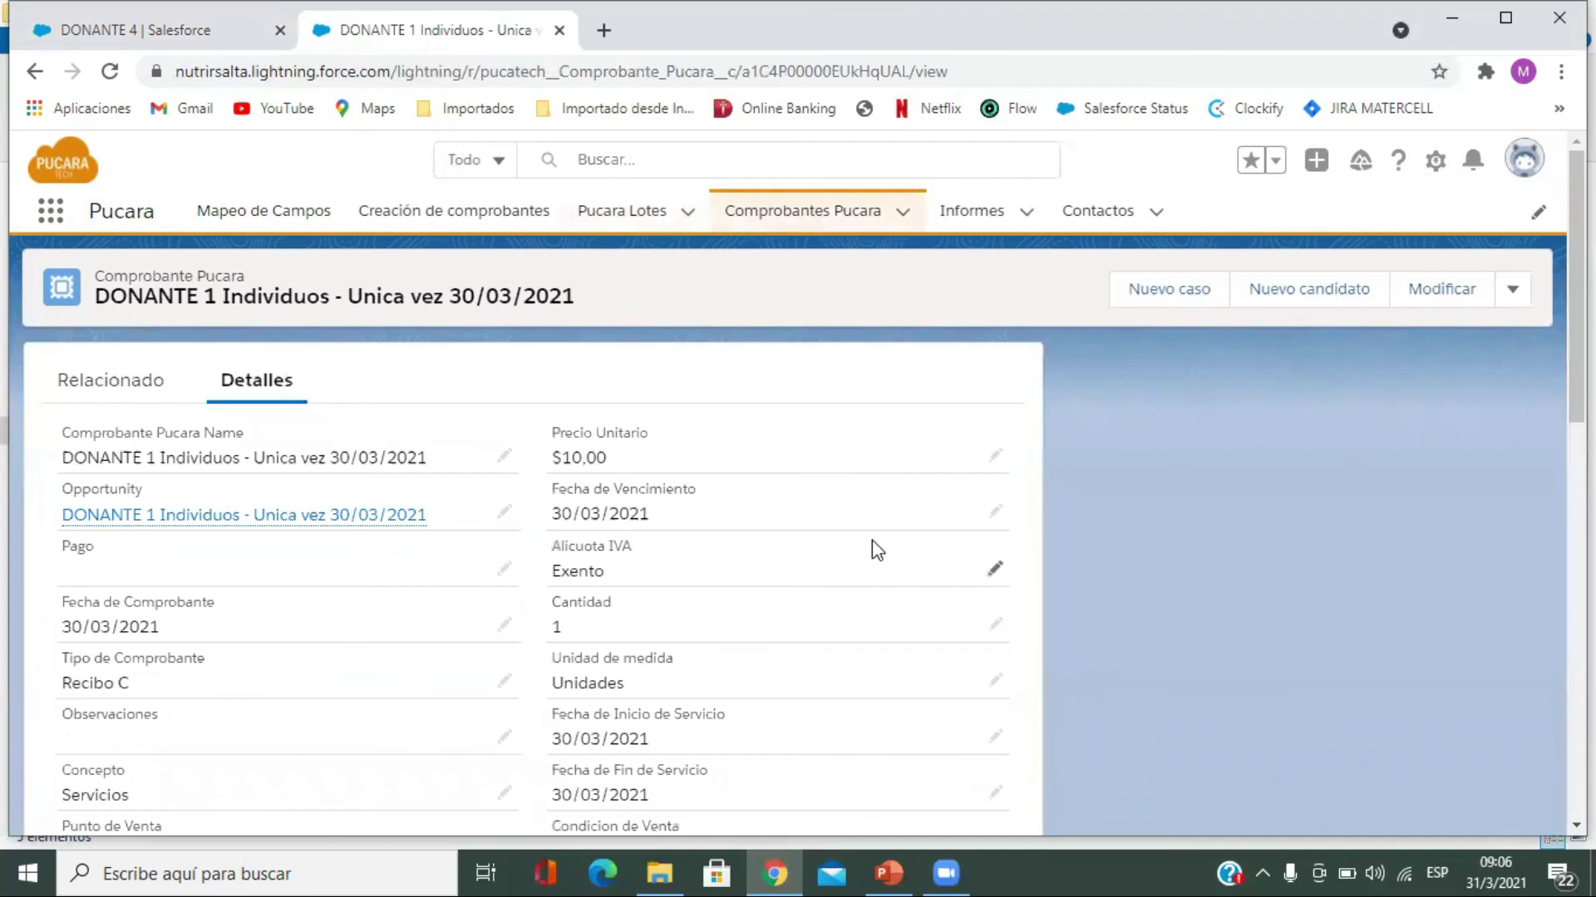
{"action": "scroll", "coordinate": [1250, 539], "scroll_direction": "down", "scroll_amount": 6}
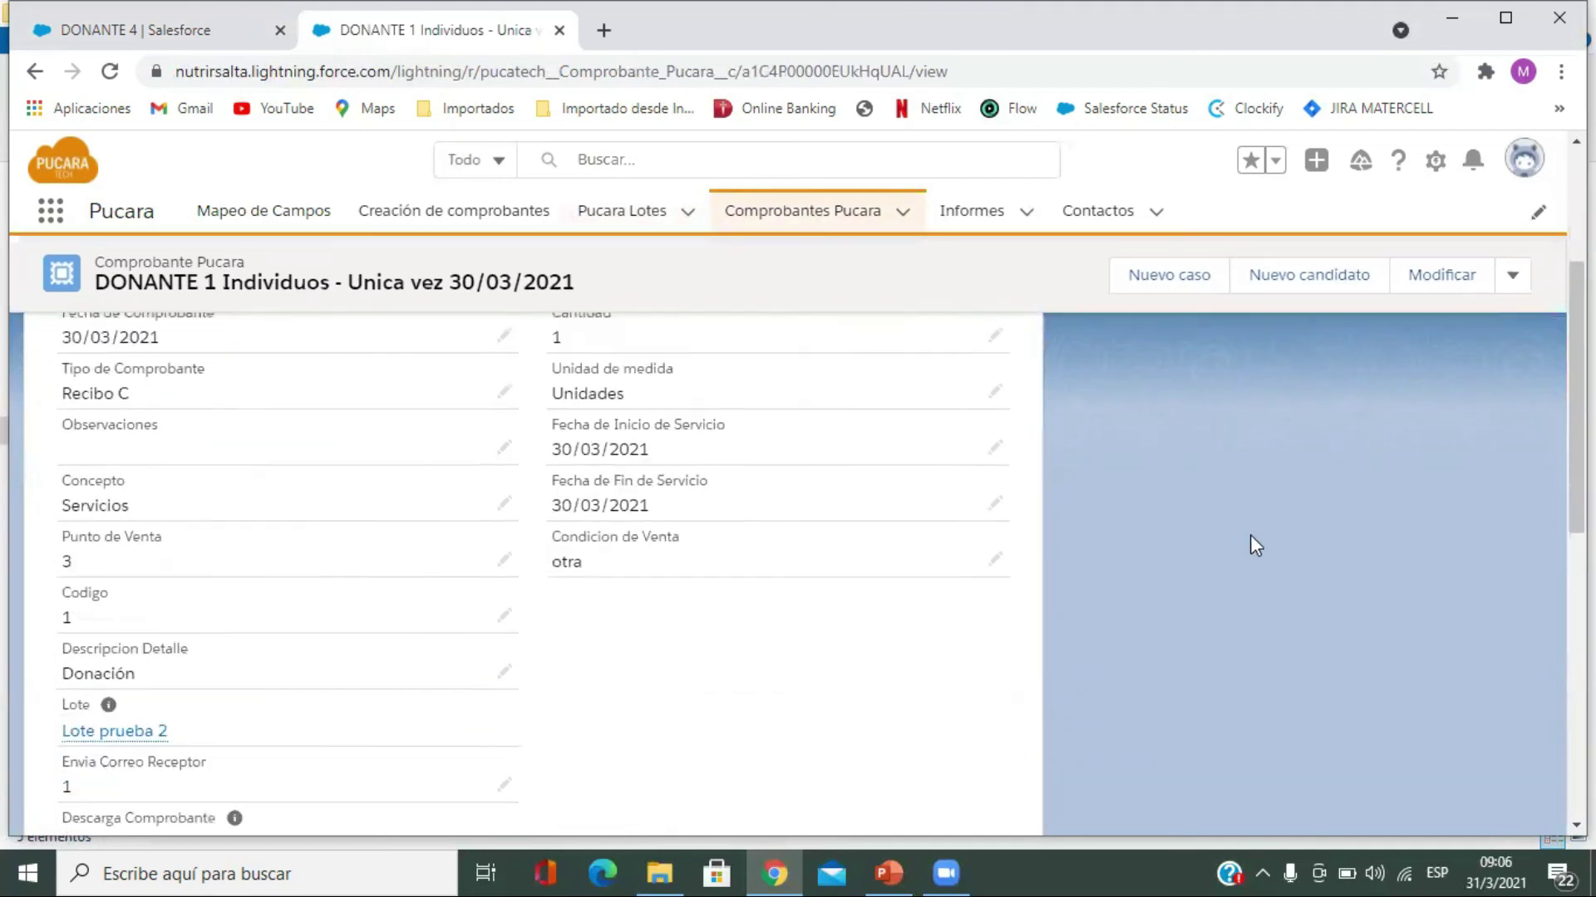
{"action": "scroll", "coordinate": [1084, 633], "scroll_direction": "down", "scroll_amount": 5}
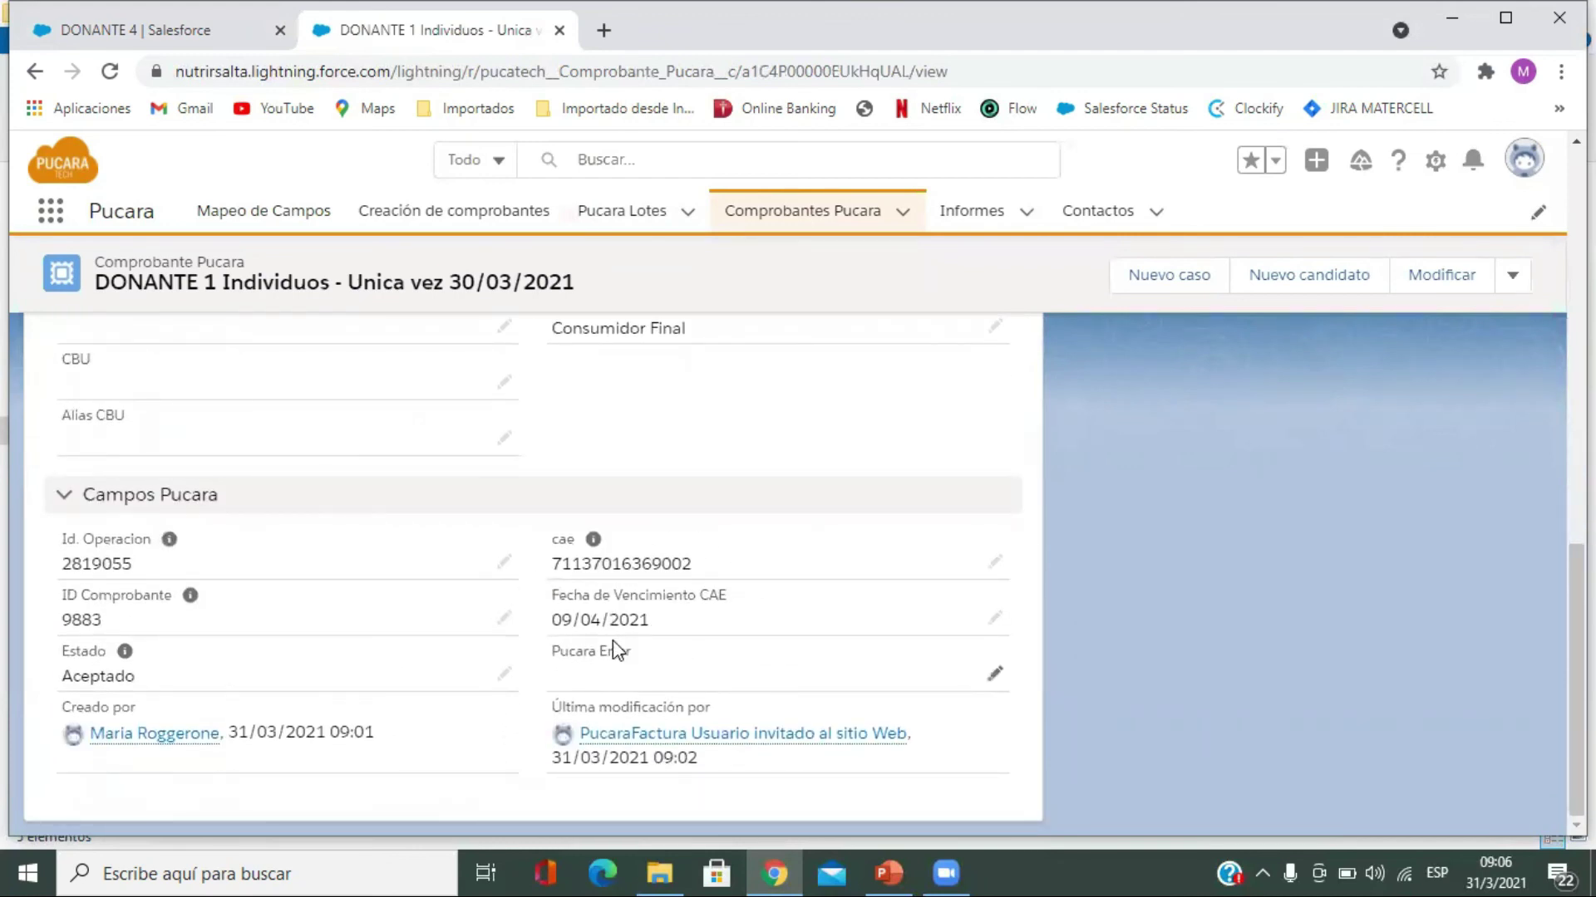
{"action": "mouse_move", "coordinate": [124, 652]}
{"action": "scroll", "coordinate": [315, 613], "scroll_direction": "up", "scroll_amount": 5}
{"action": "scroll", "coordinate": [316, 618], "scroll_direction": "up", "scroll_amount": 4}
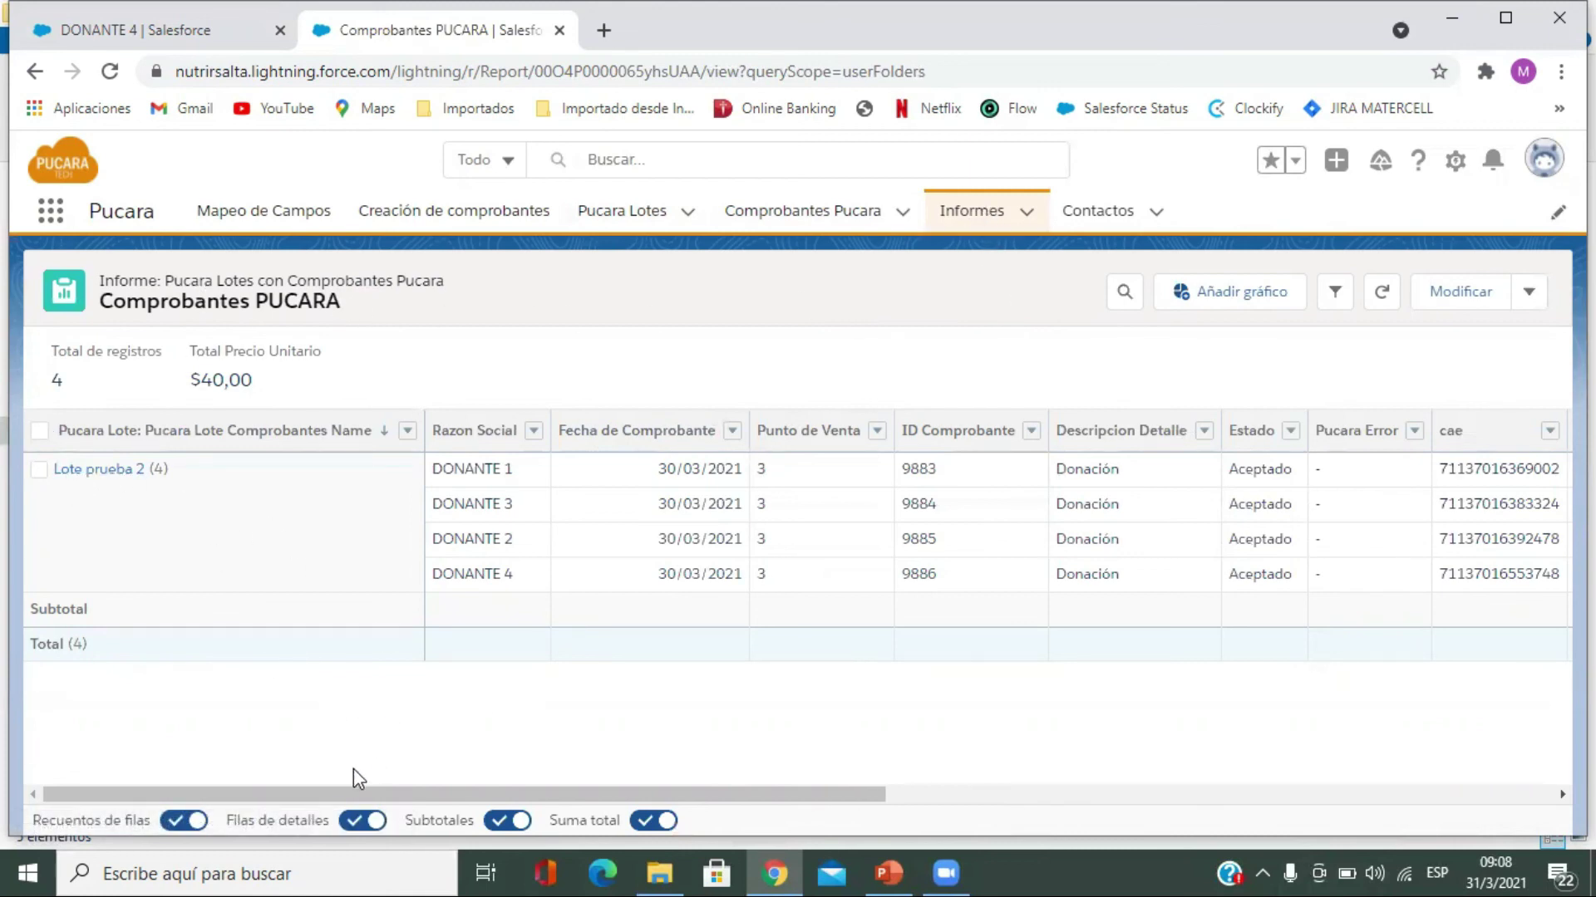
Step: Examine the remaining columns of the Comprobantes PUCARA report
{"action": "left_click_drag", "start_coordinate": [563, 795], "coordinate": [783, 789]}
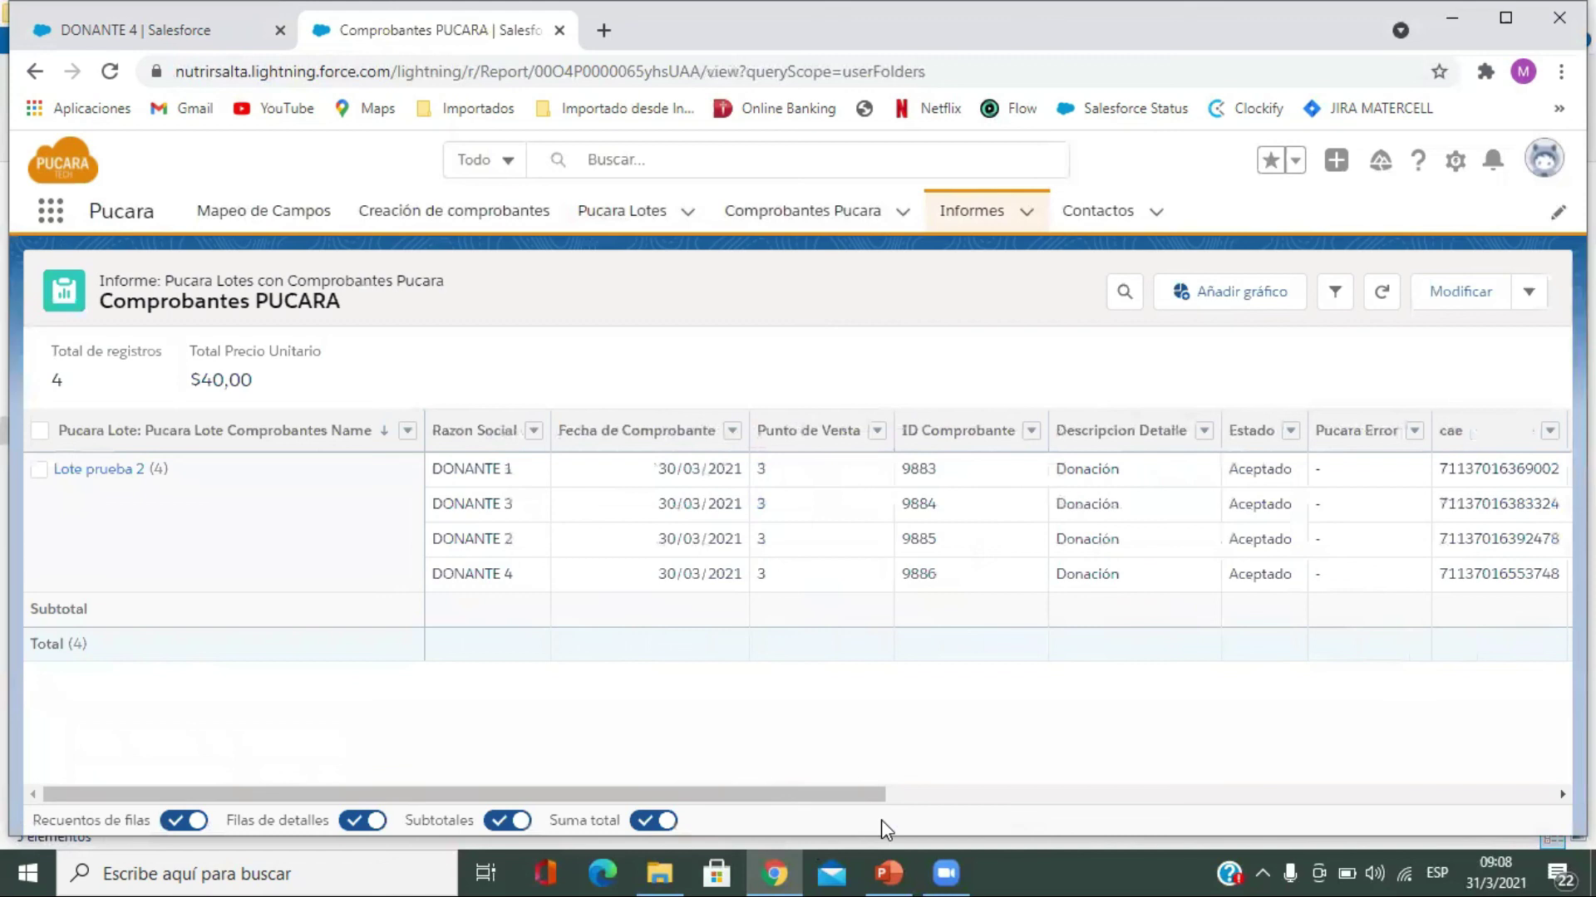